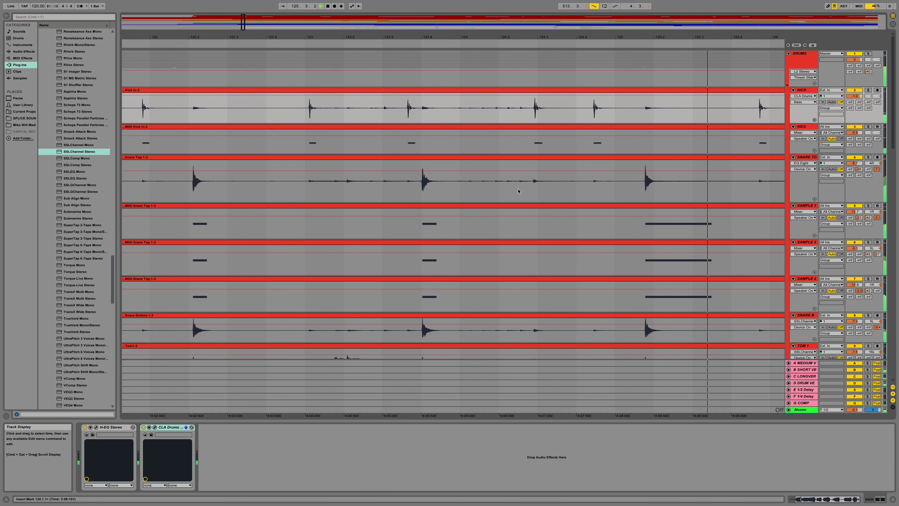
Play back the drum tracks around bar 121 to hear how the kick sits in the drum mix.
key(space)
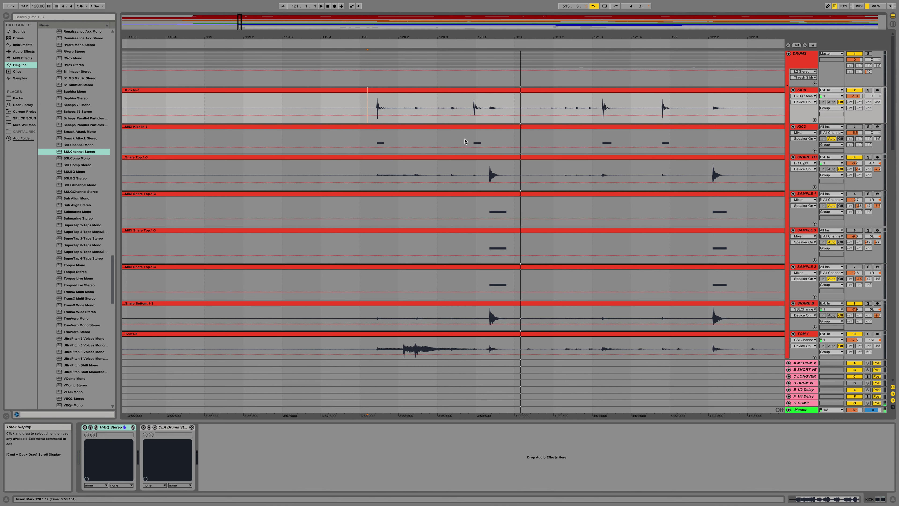
key(space)
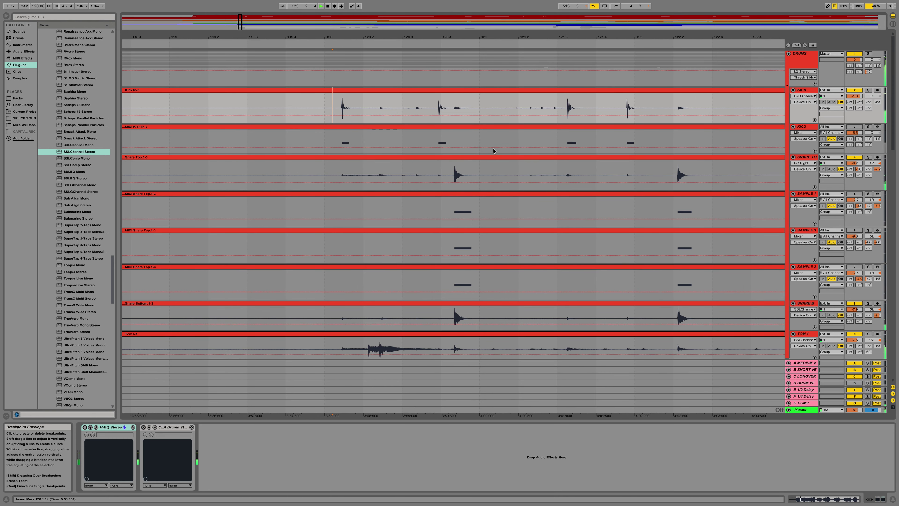
key(space)
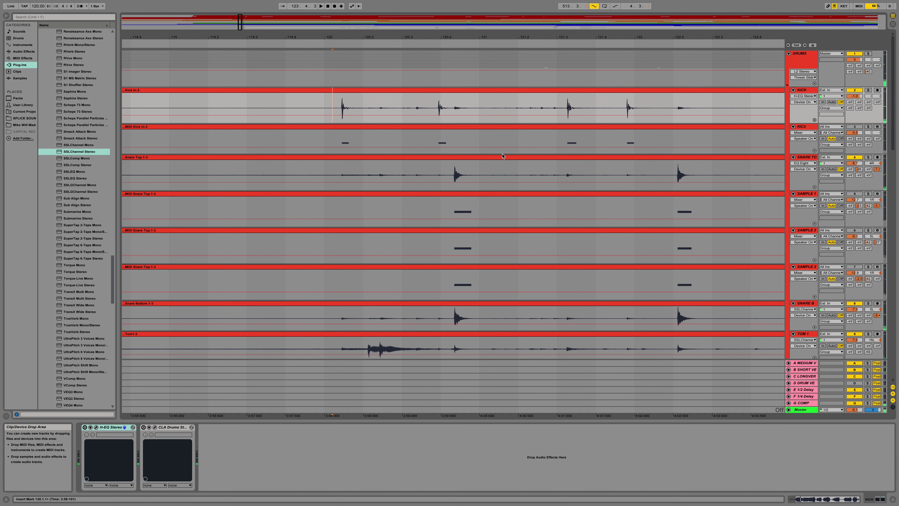
Mute the snare top, snare bottom, both tom and both overhead tracks to isolate the kick.
click(807, 91)
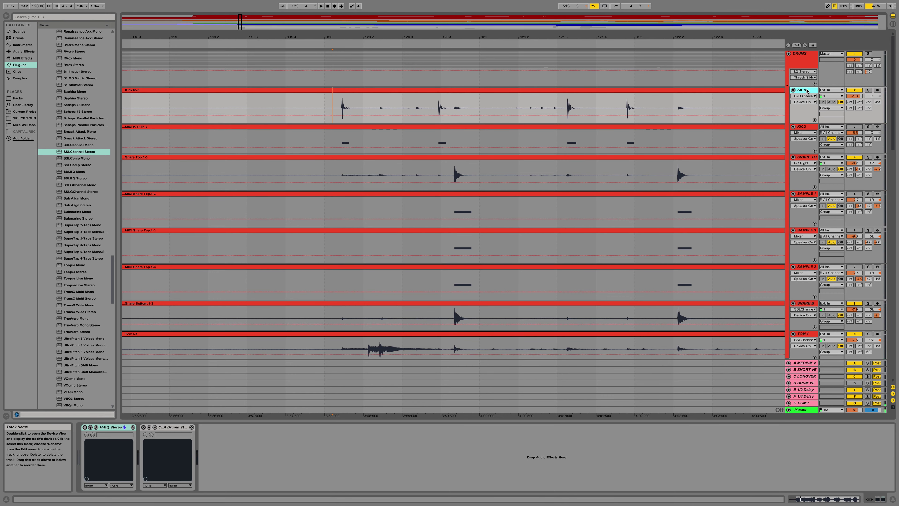
click(854, 158)
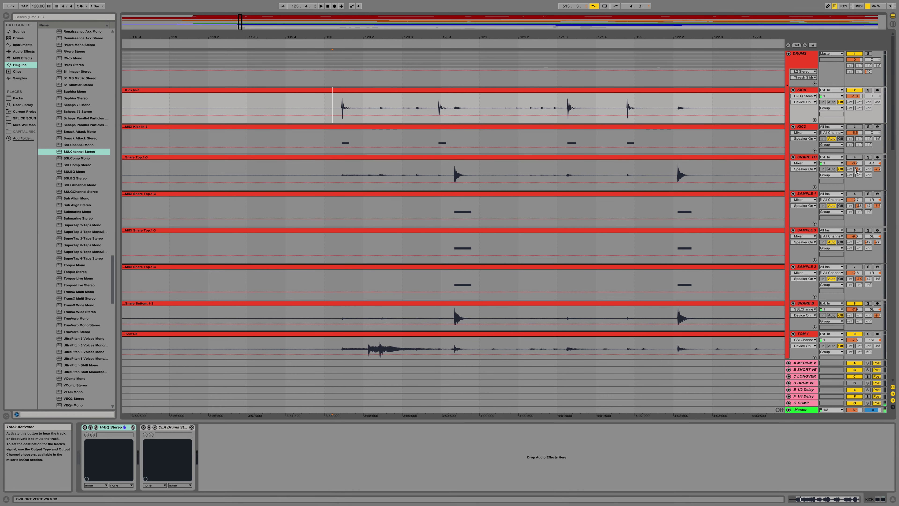
scroll(857, 170, down, 10)
click(855, 241)
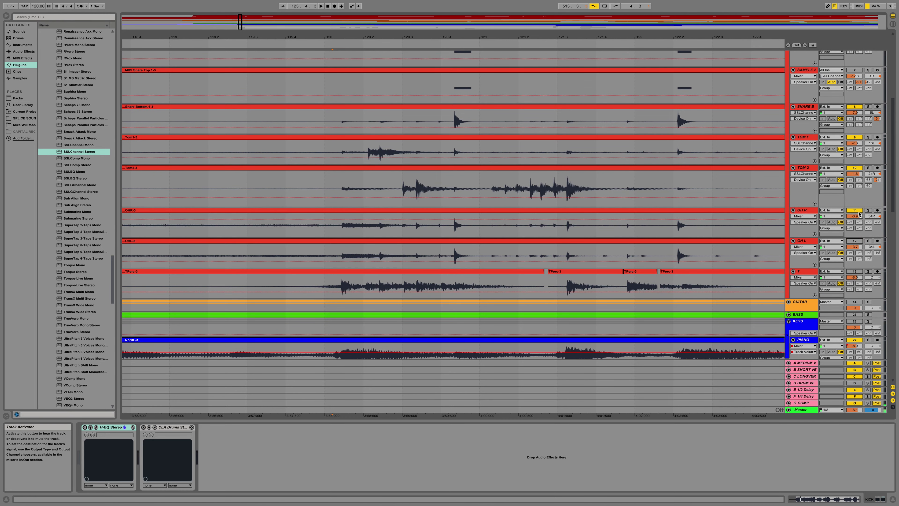
click(857, 210)
click(854, 168)
click(855, 137)
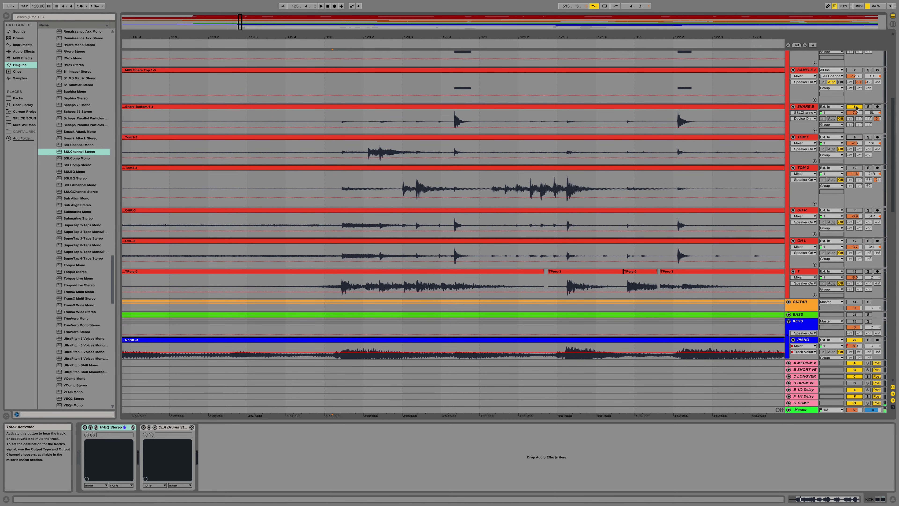
click(855, 107)
scroll(638, 182, up, 8)
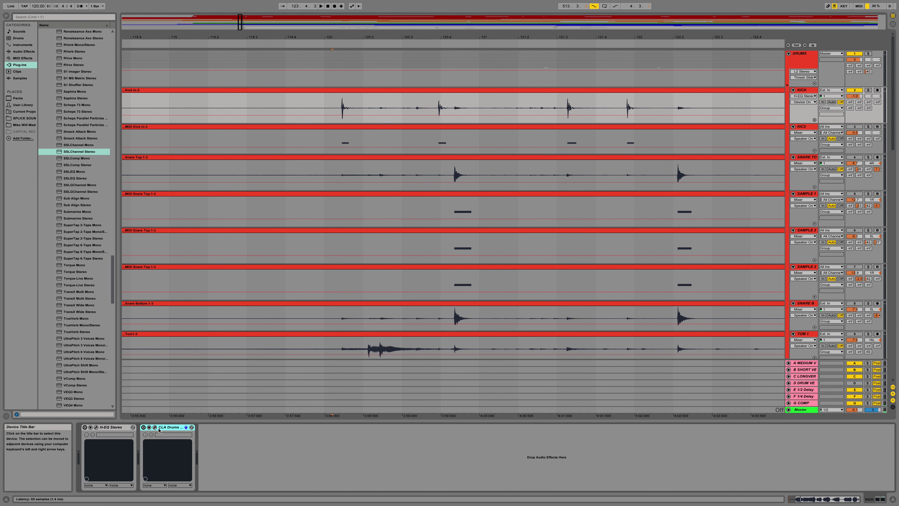
Open the kick's H-EQ and play the kick with its effects bypassed from just before its first hit.
click(96, 428)
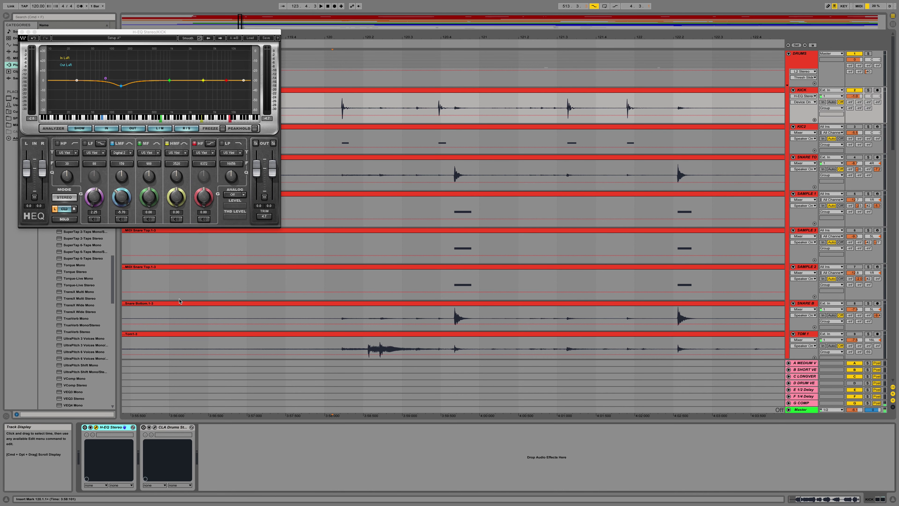
click(335, 108)
key(space)
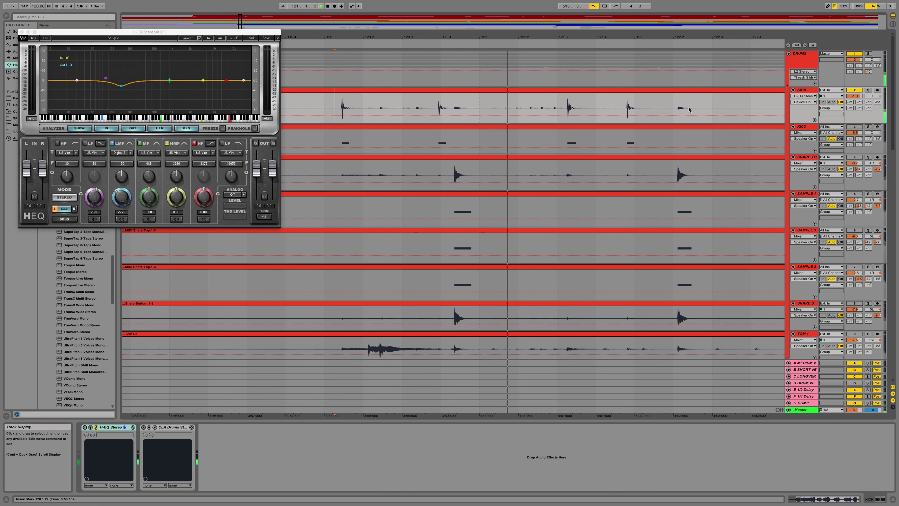
key(space)
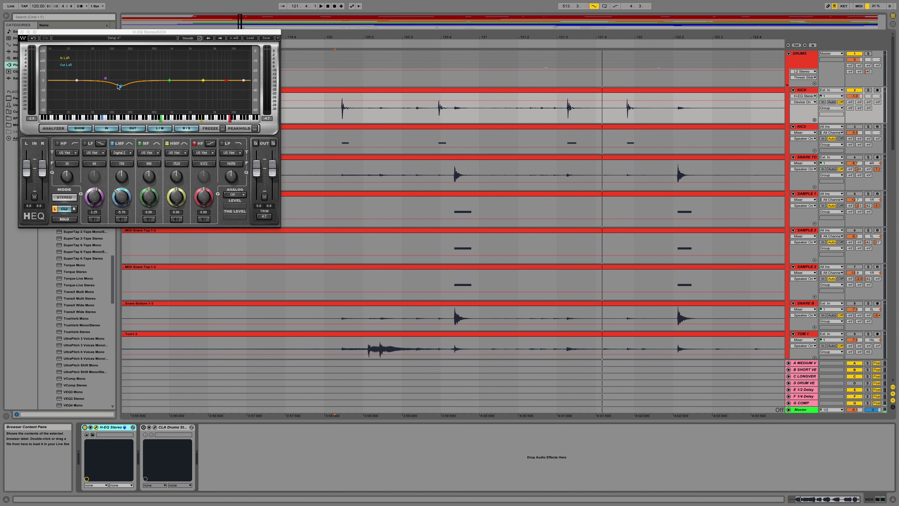
Play the kick through the enabled H-EQ to hear its low-mid cut, and close the EQ window.
drag(118, 86, 119, 85)
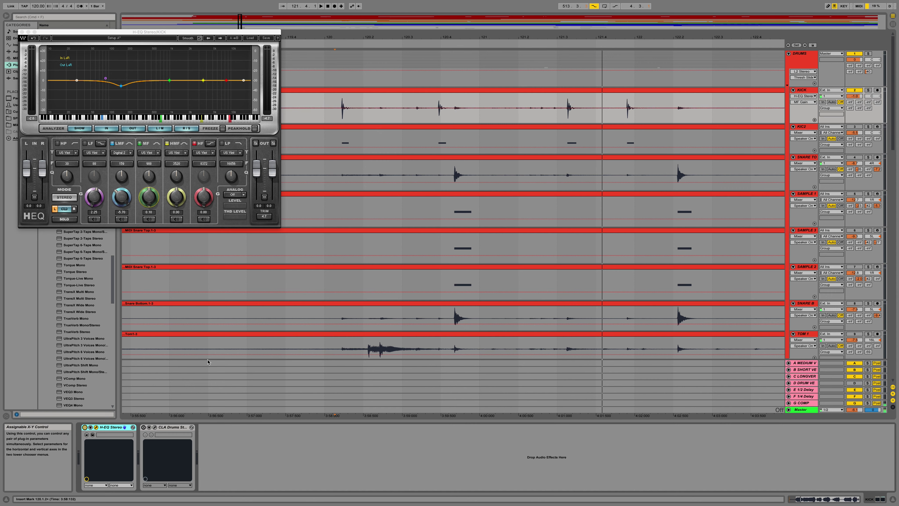
key(space)
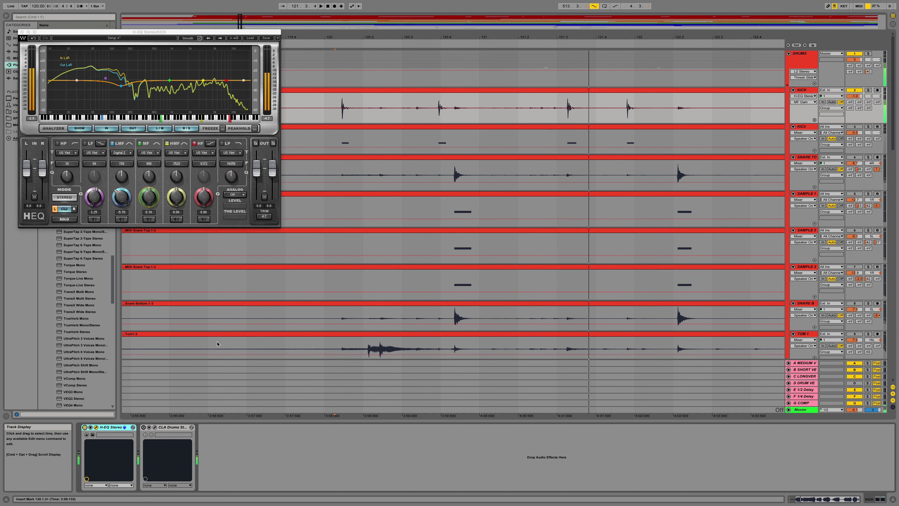
click(171, 427)
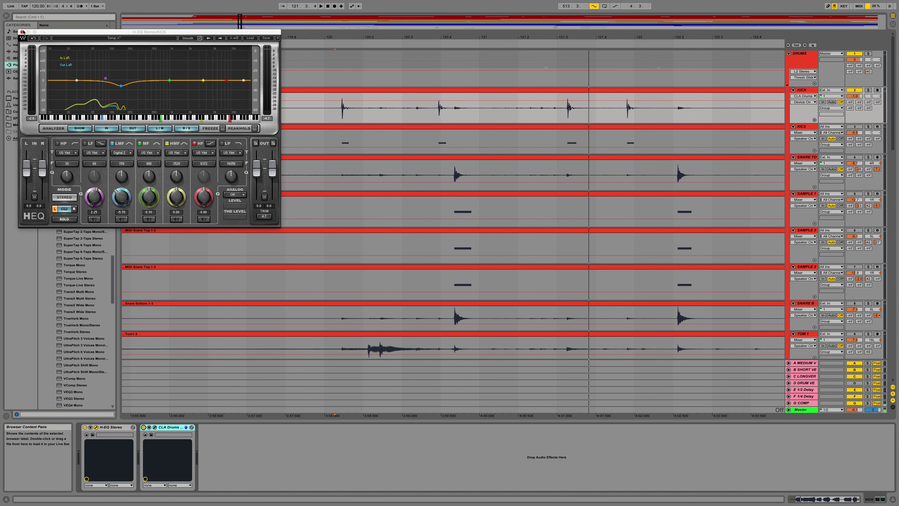
click(22, 32)
Open the kick's CLA Drums plug-in and examine its reverb, compress, bass and treble faders.
click(155, 427)
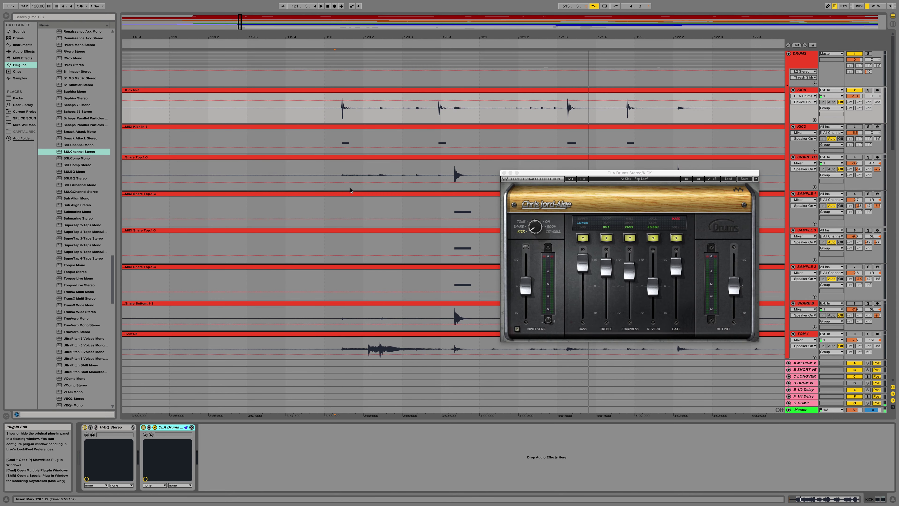
drag(585, 174, 468, 179)
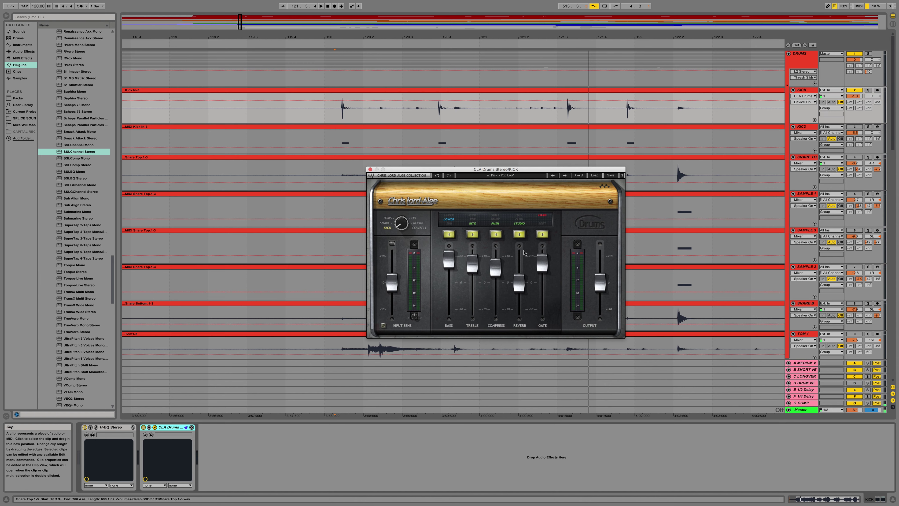
click(519, 283)
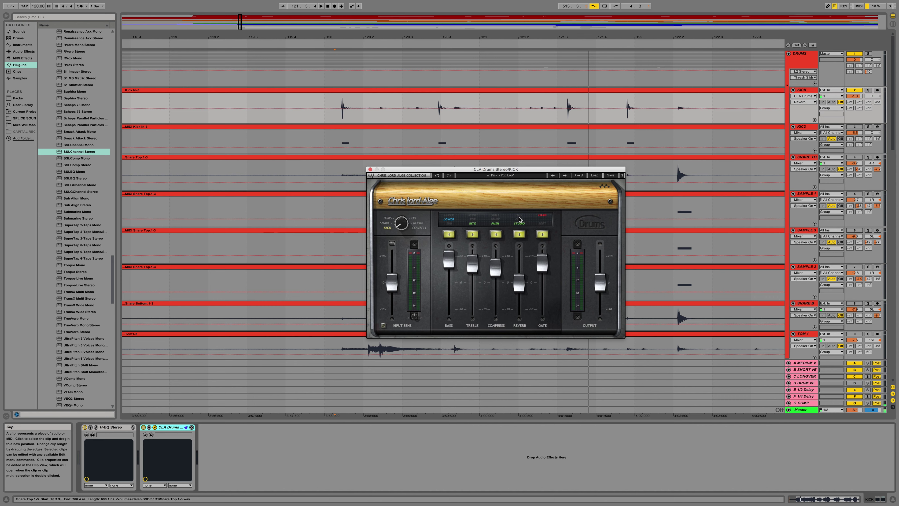
click(494, 254)
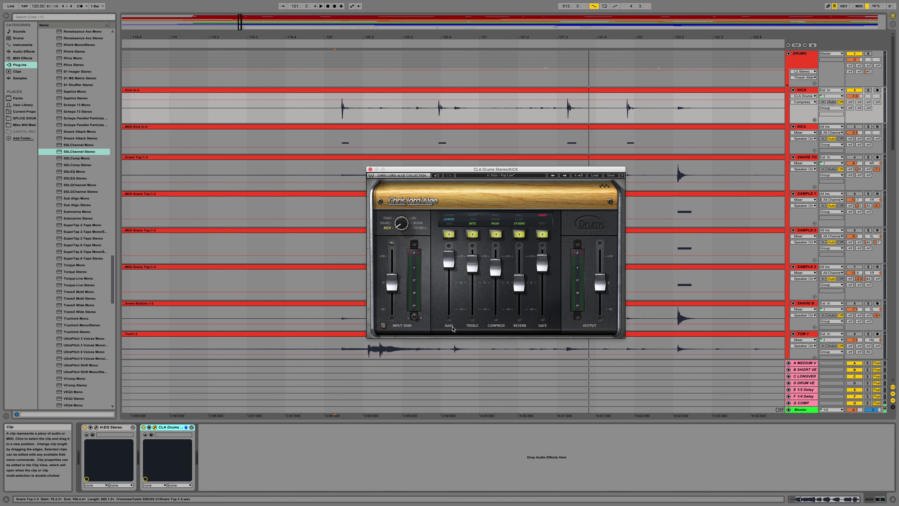
click(453, 273)
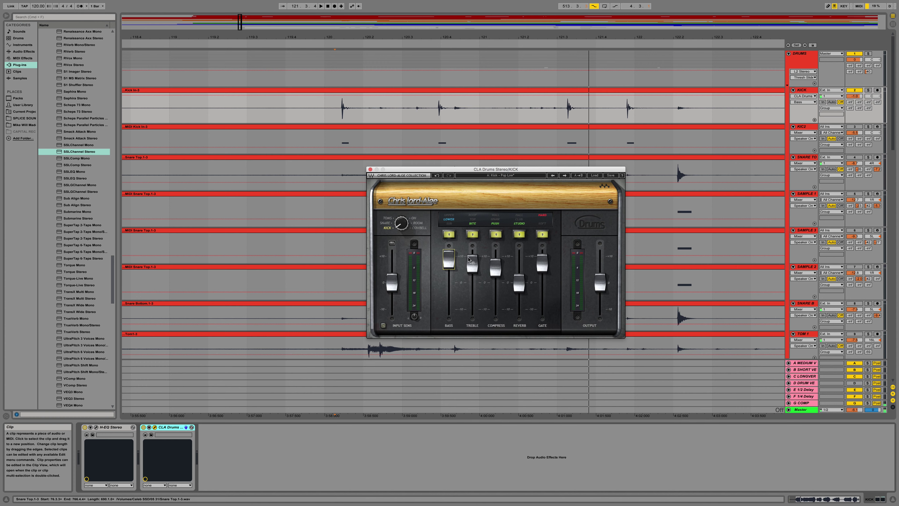
click(471, 263)
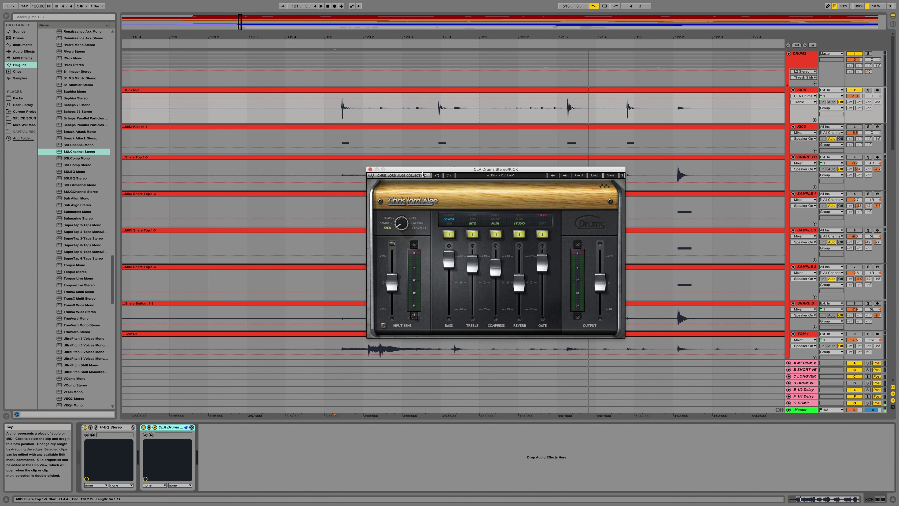
Play the kick through CLA Drums, check its reverb fader, and close the plug-in window.
drag(422, 173, 411, 162)
key(space)
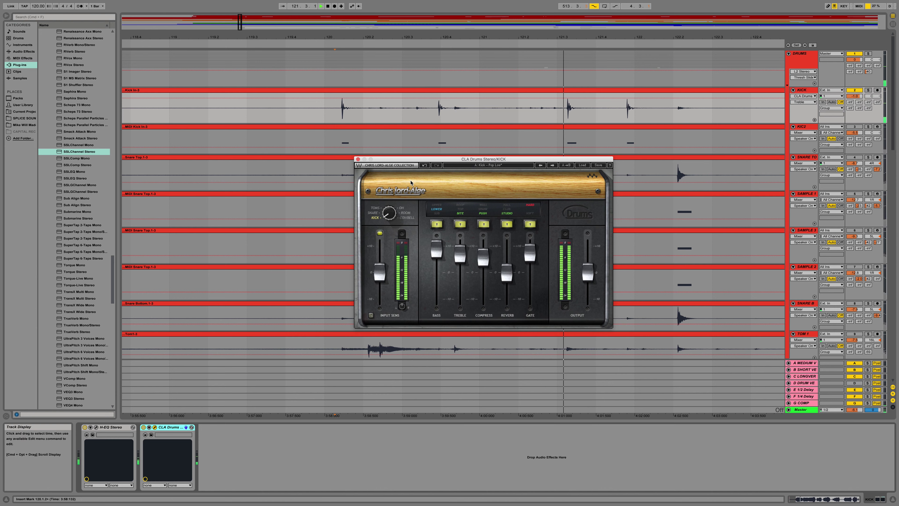
key(space)
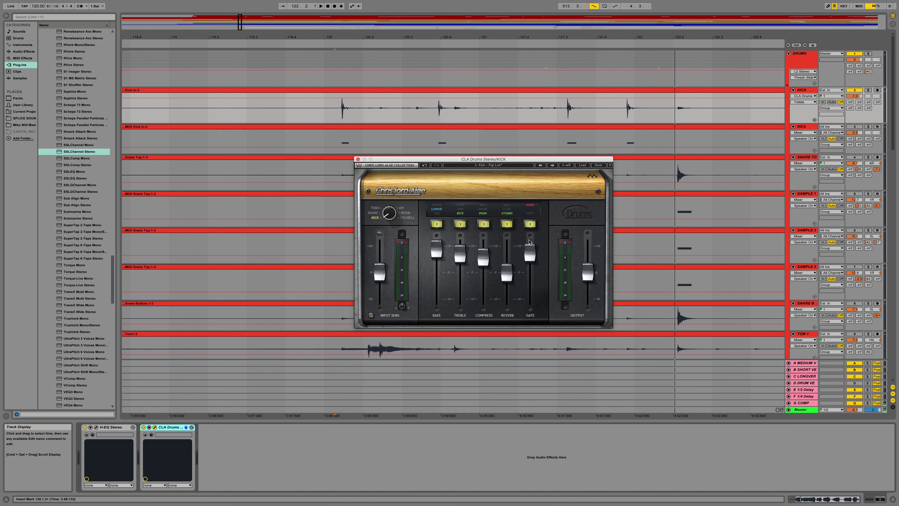
click(506, 266)
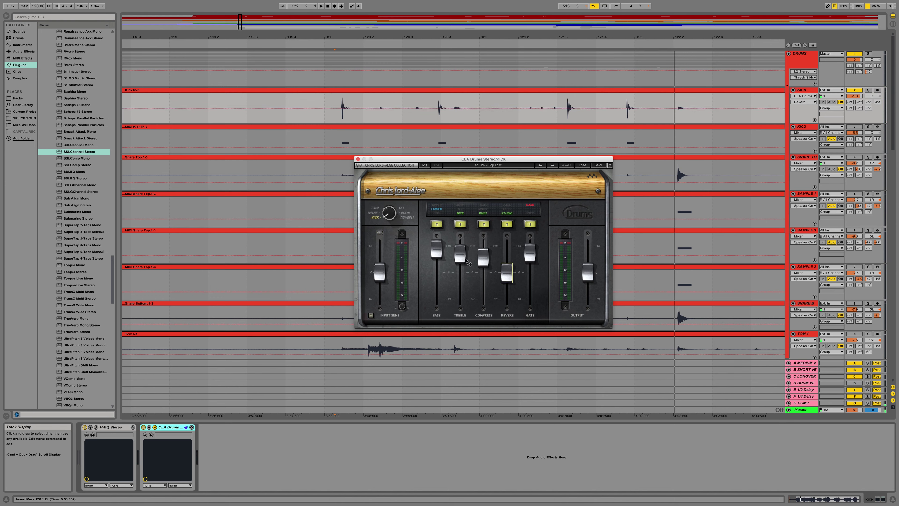
click(357, 159)
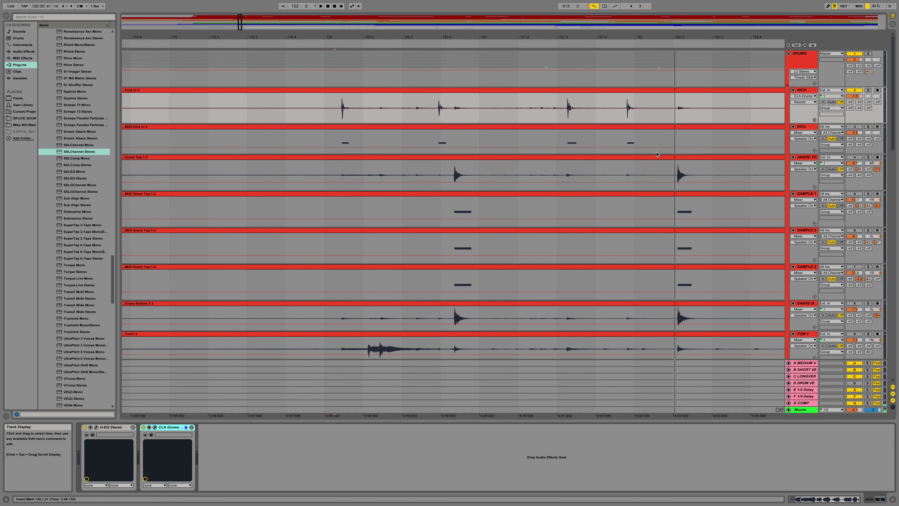
Examine the kick clip's MIDI conversion options and compare its individual hits with the notes on the KIC2 track.
click(804, 127)
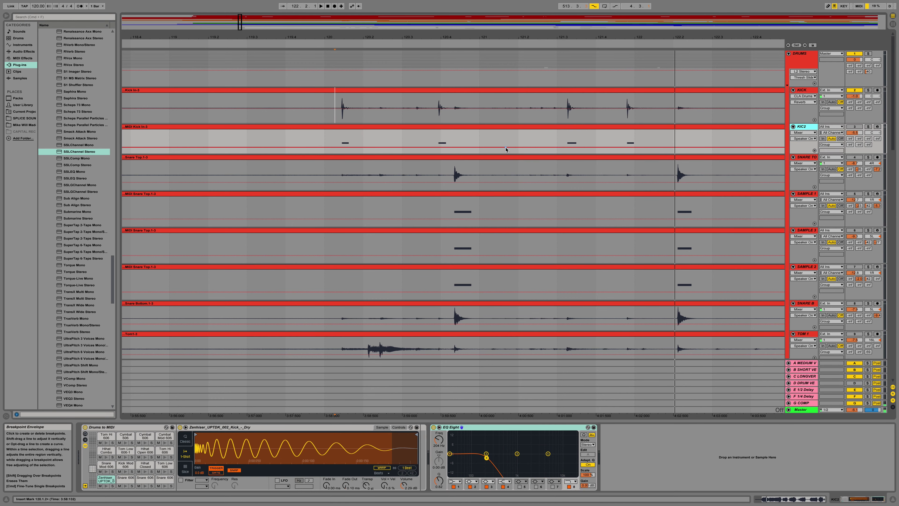
click(505, 103)
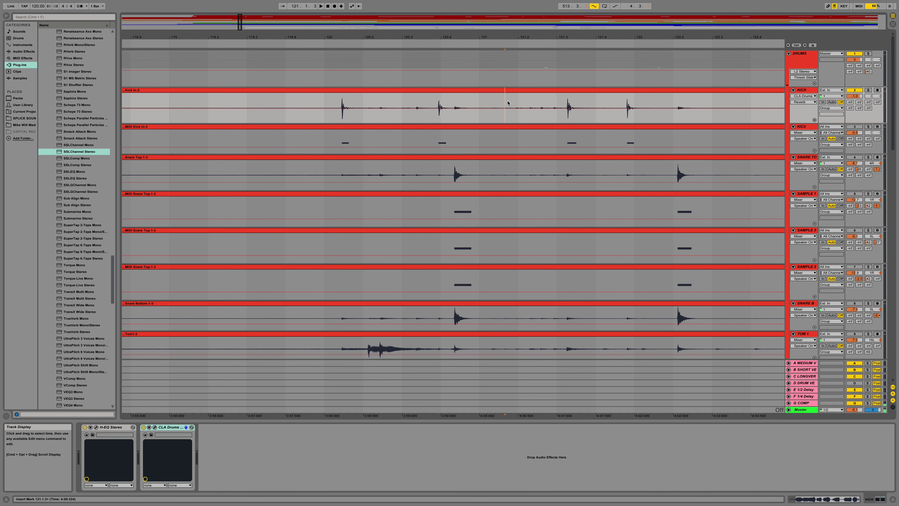
right_click(512, 92)
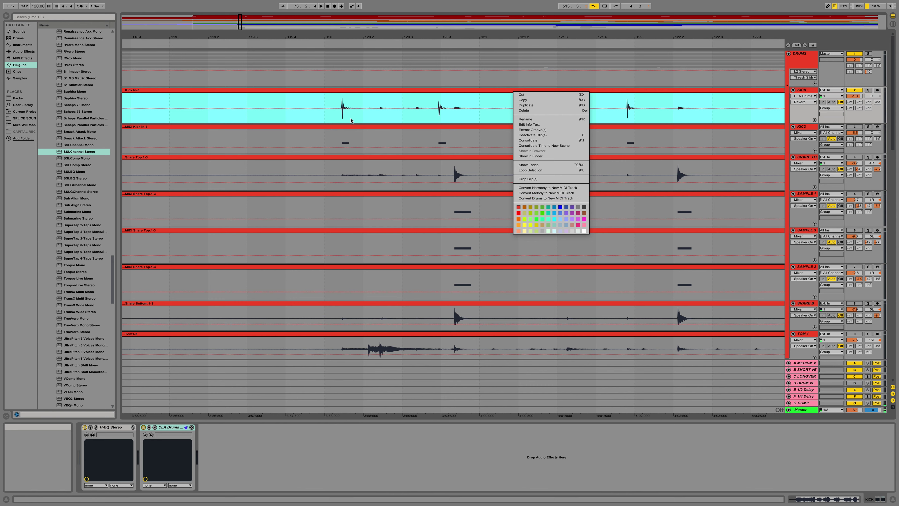
click(350, 119)
click(340, 116)
click(437, 114)
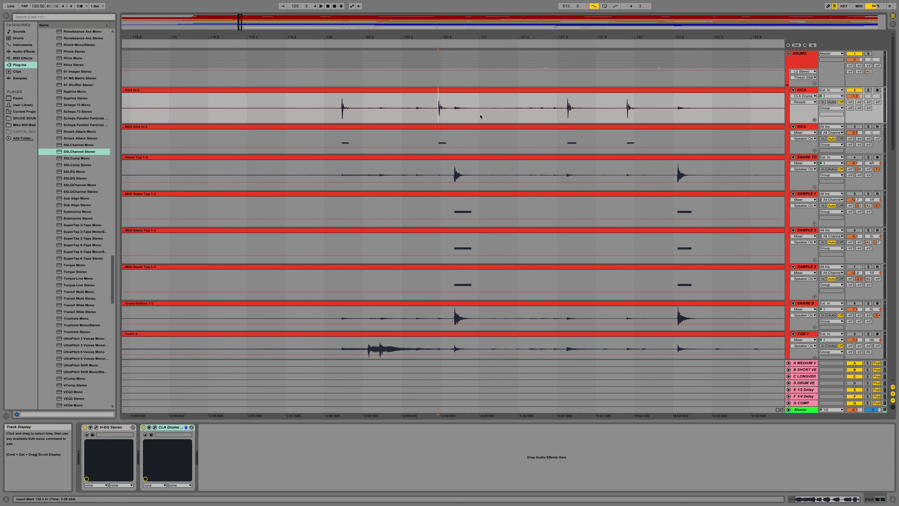
click(567, 116)
click(340, 114)
Activate the KIC2 track with the original kick muted, and inspect its Zenhiser kick sampler and EQ Eight.
click(809, 128)
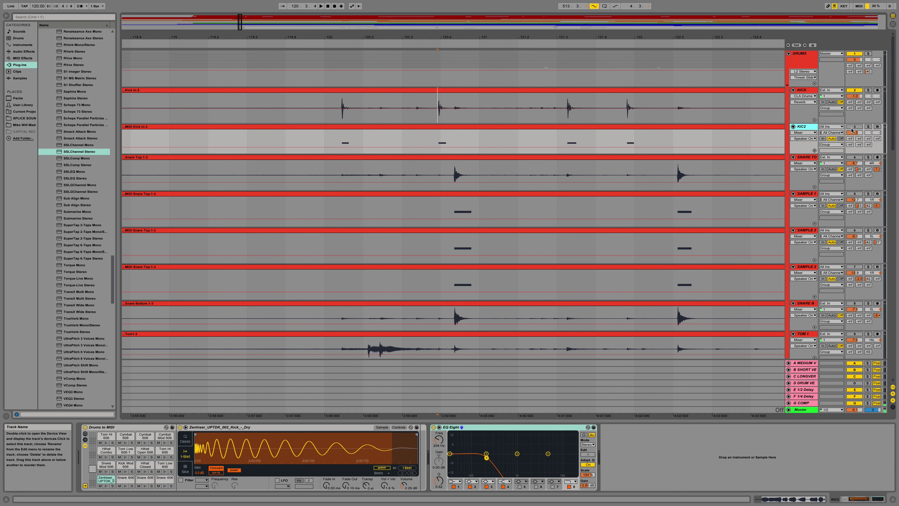
click(853, 127)
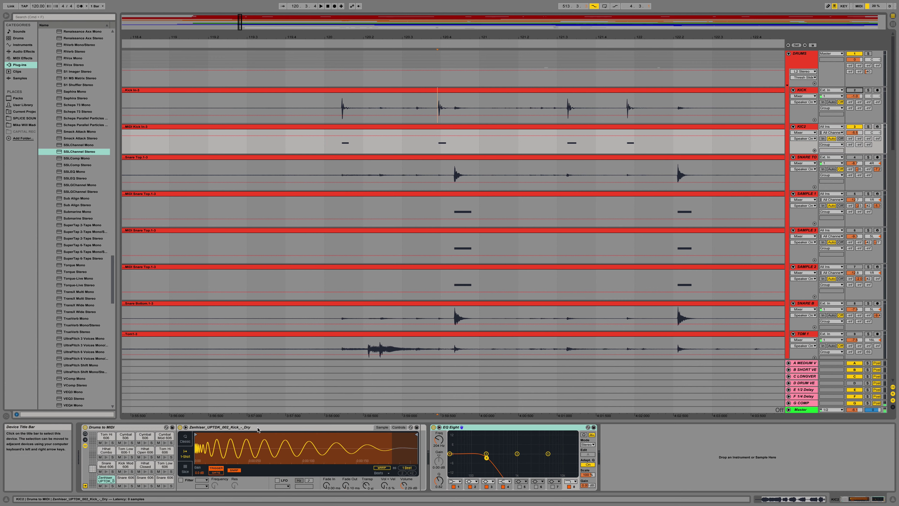
click(259, 428)
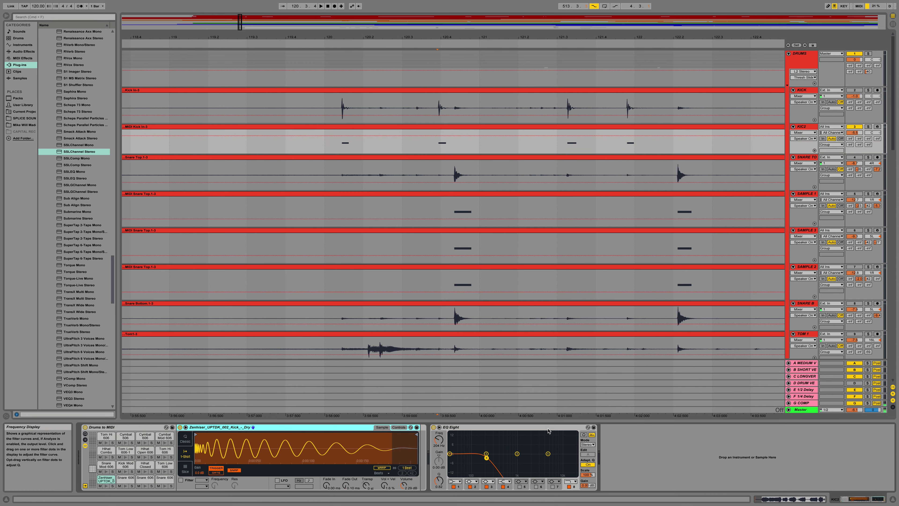
click(552, 428)
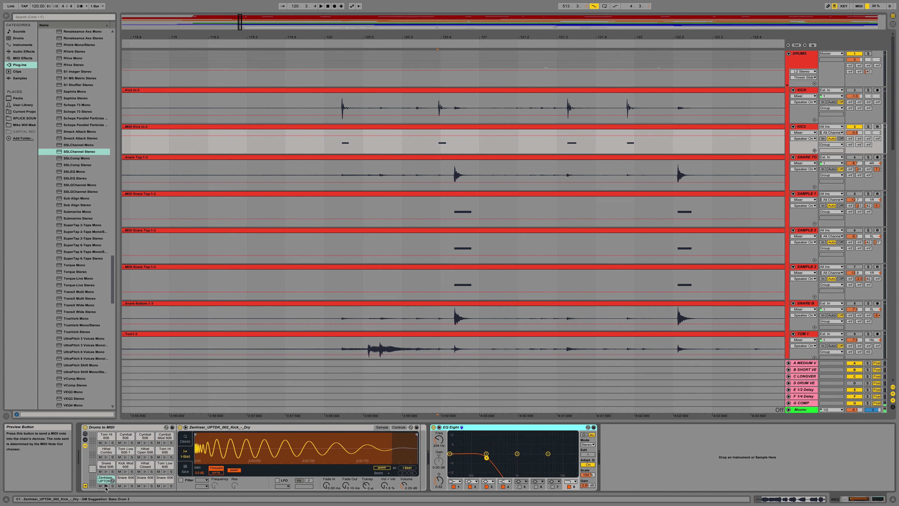
Preview the Zenhiser kick sample several times from its drum rack pad on the KIC2 track.
click(106, 486)
click(107, 486)
click(106, 487)
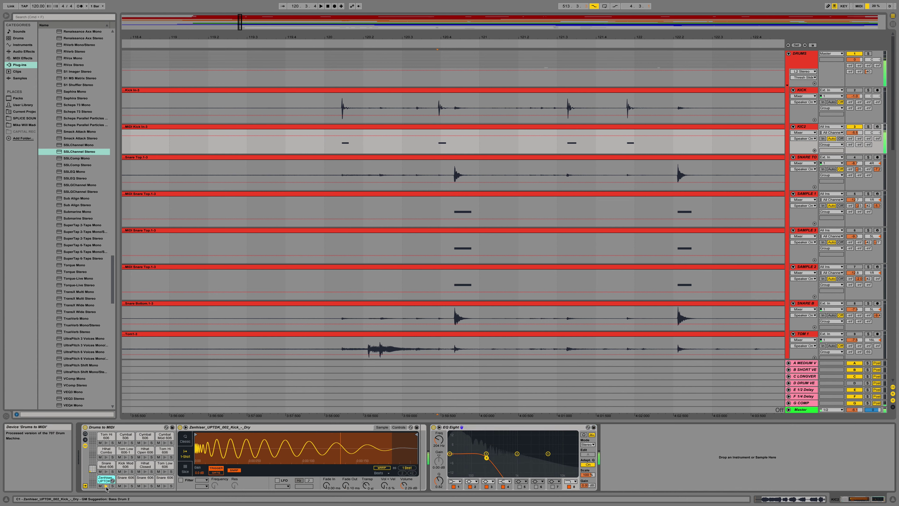
click(107, 486)
click(106, 486)
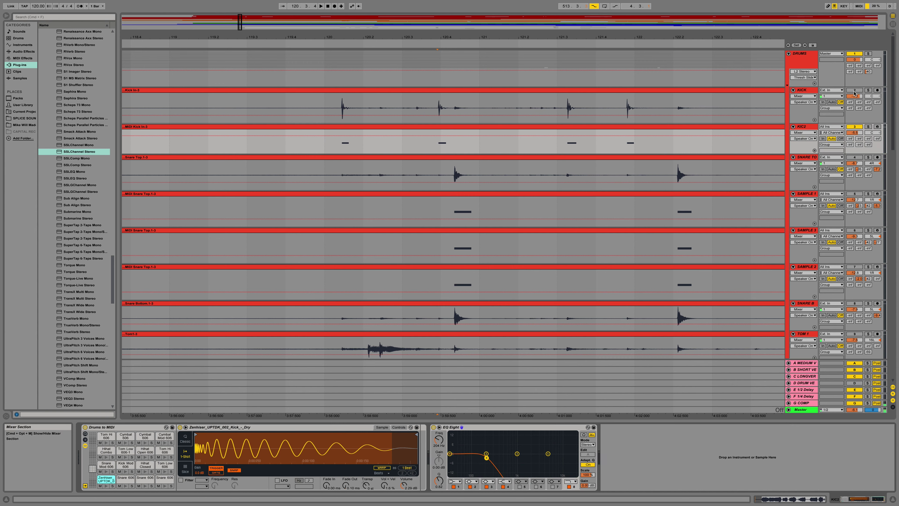
Reactivate the original kick track and play it together with the KIC2 sample layer.
key(space)
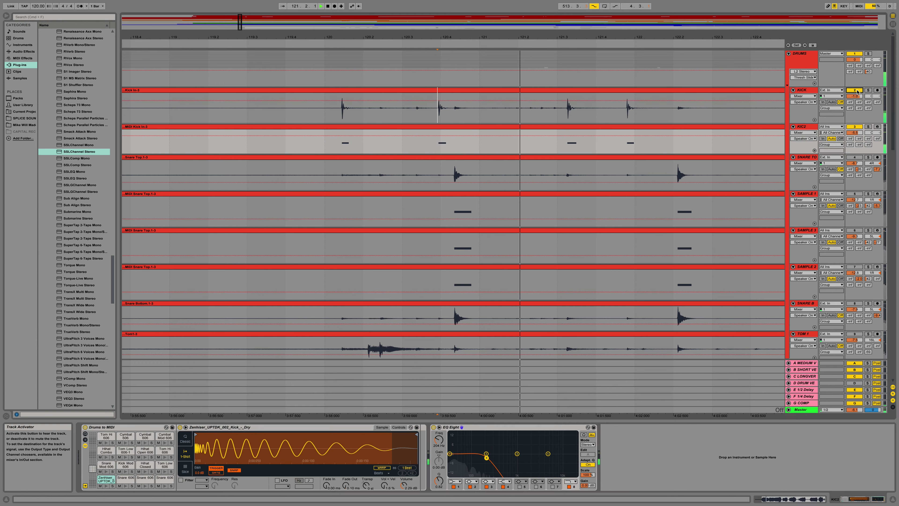
Play the original kick together with the KIC2 layer and slightly raise the KIC2 track's volume.
key(space)
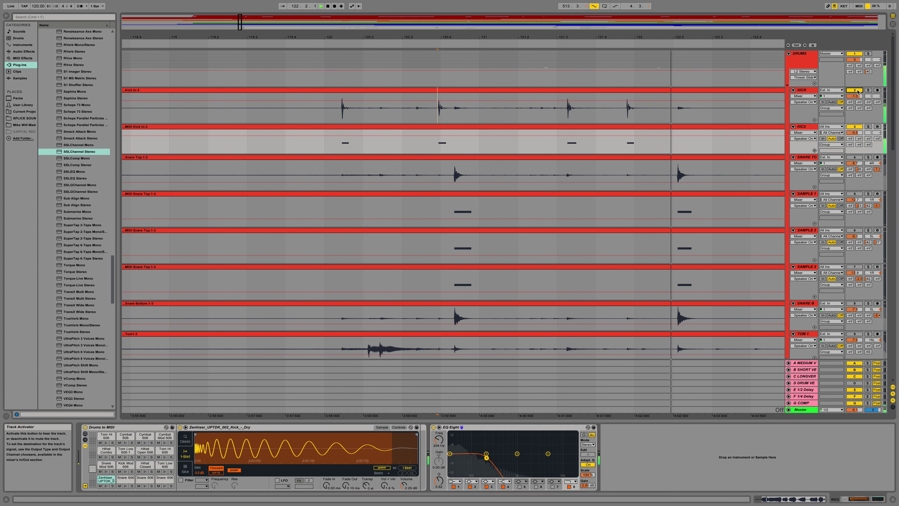
key(space)
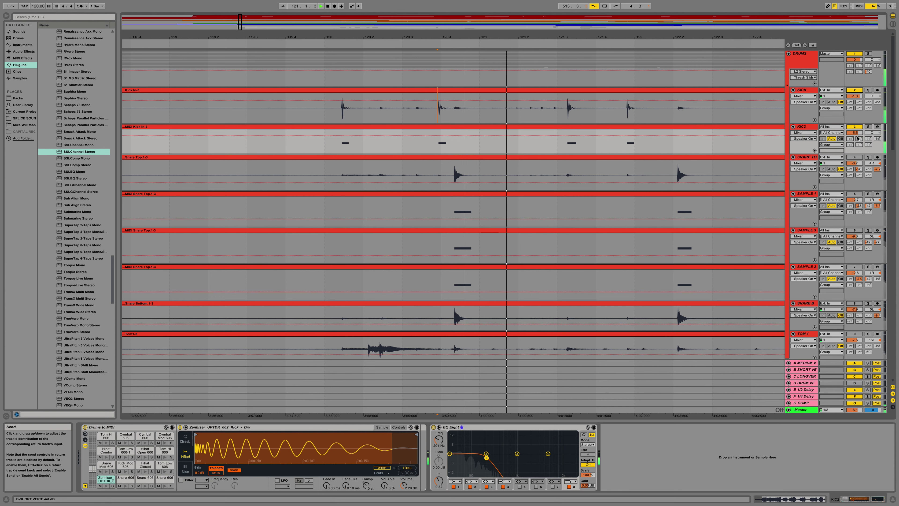
key(space)
drag(854, 133, 854, 130)
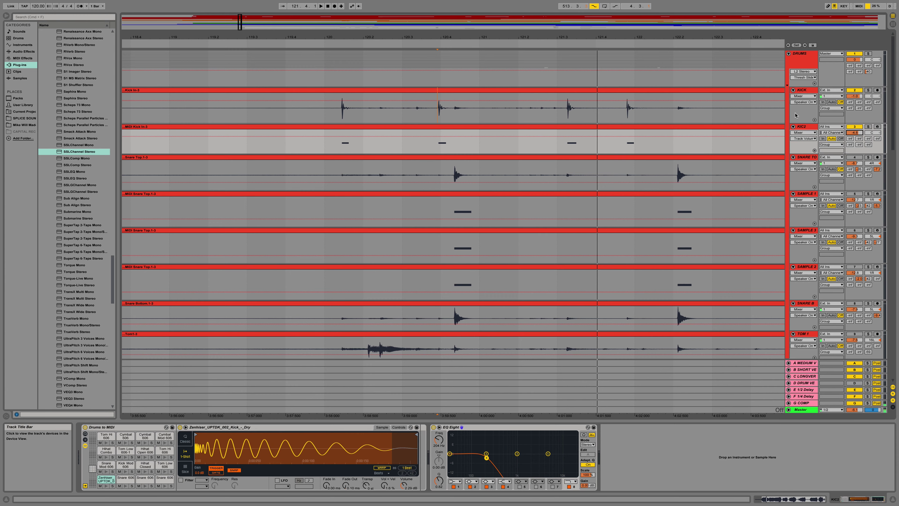
Isolate the SNARE TOP track by muting both kick tracks, and play its snare hits with all effects bypassed.
click(808, 158)
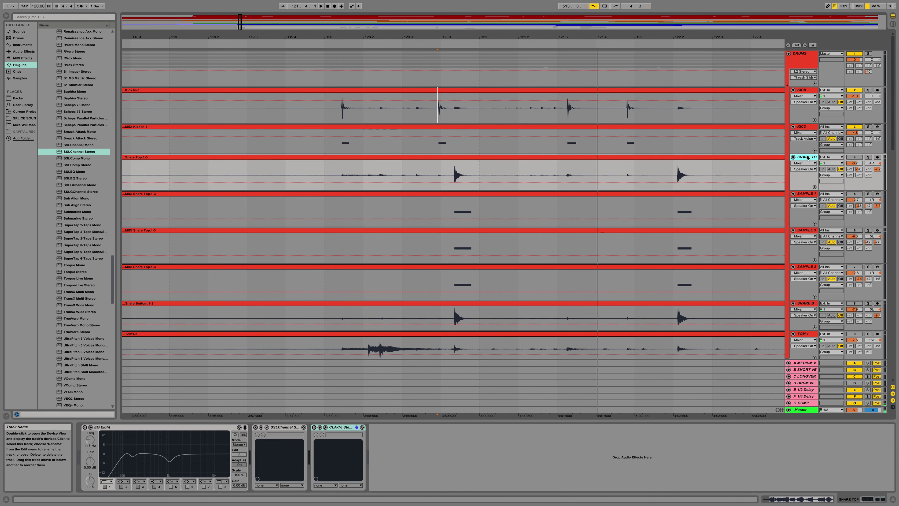
scroll(808, 158, down, 1)
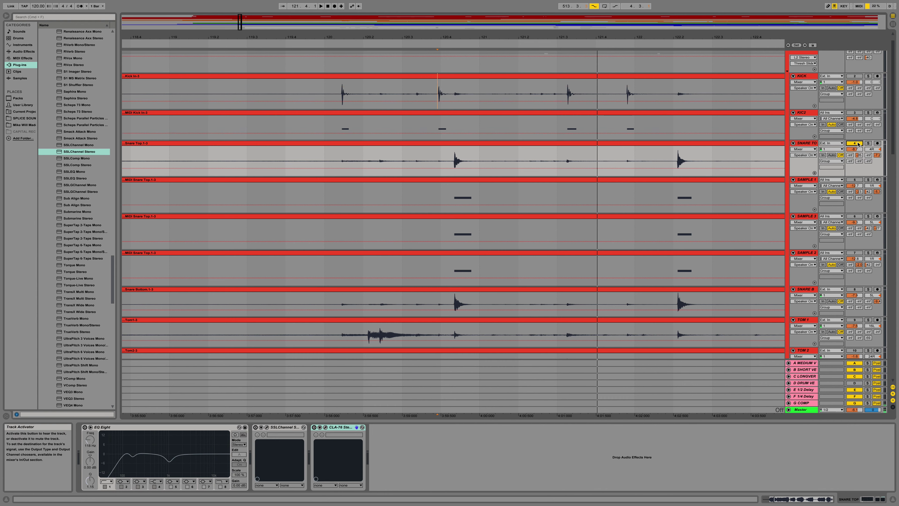
click(452, 173)
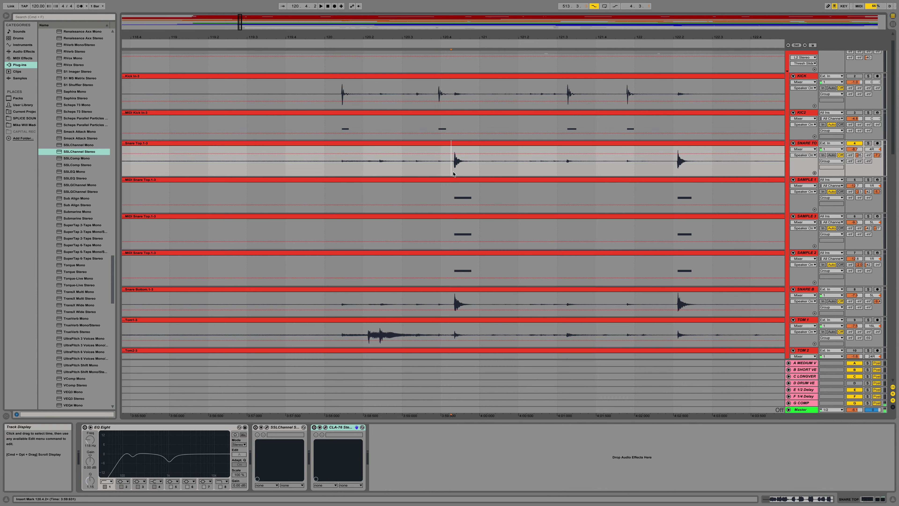
click(451, 173)
click(810, 143)
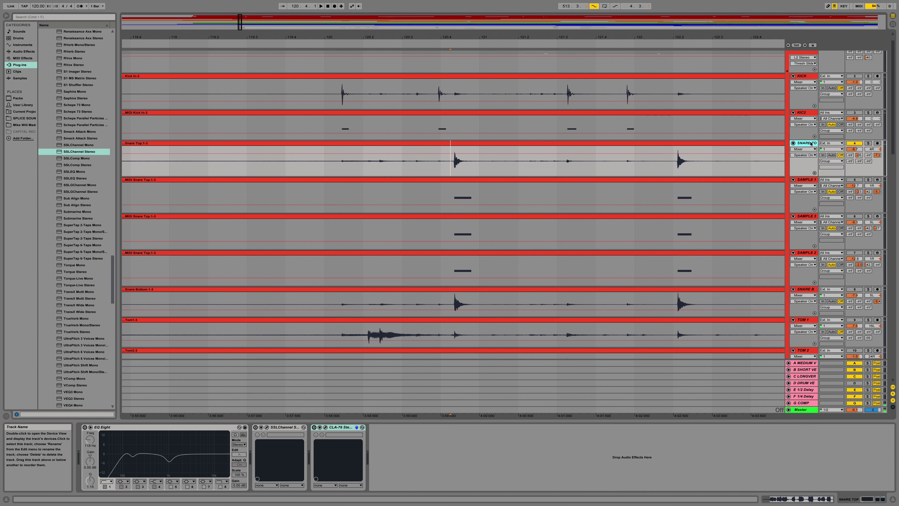
key(space)
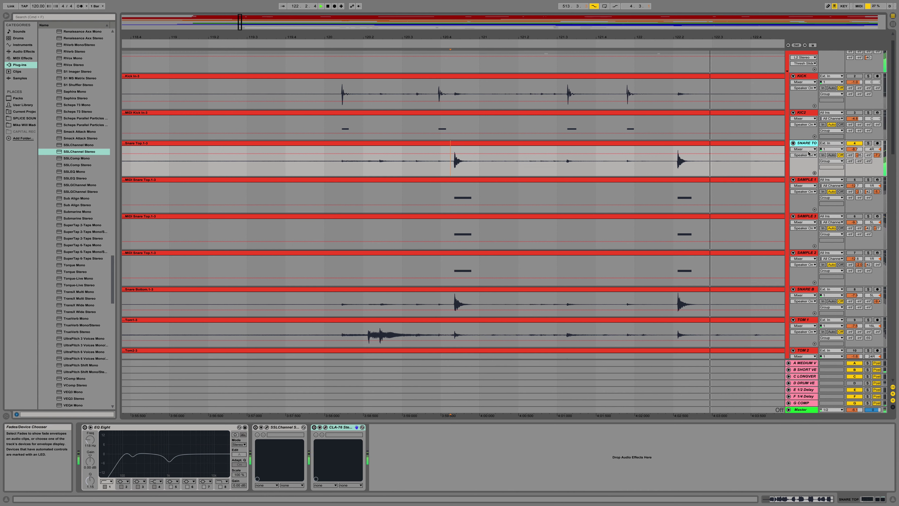
key(space)
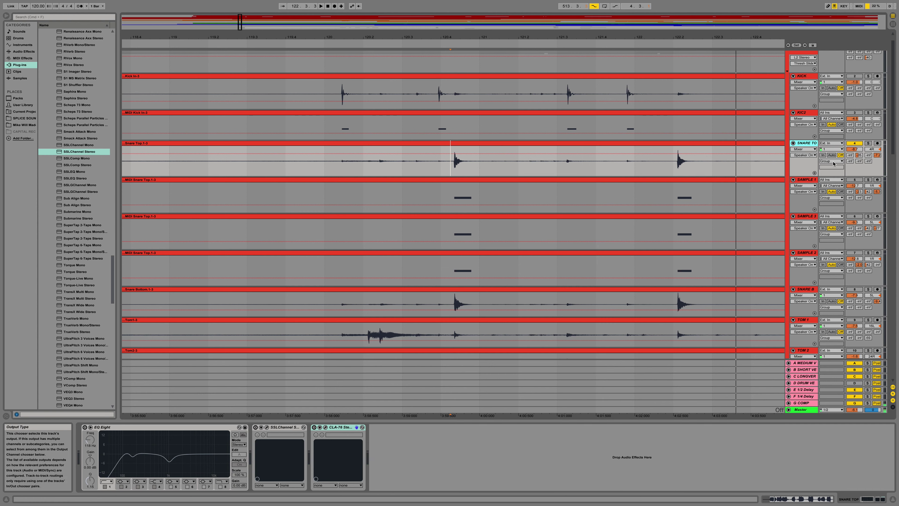
scroll(554, 172, up, 2)
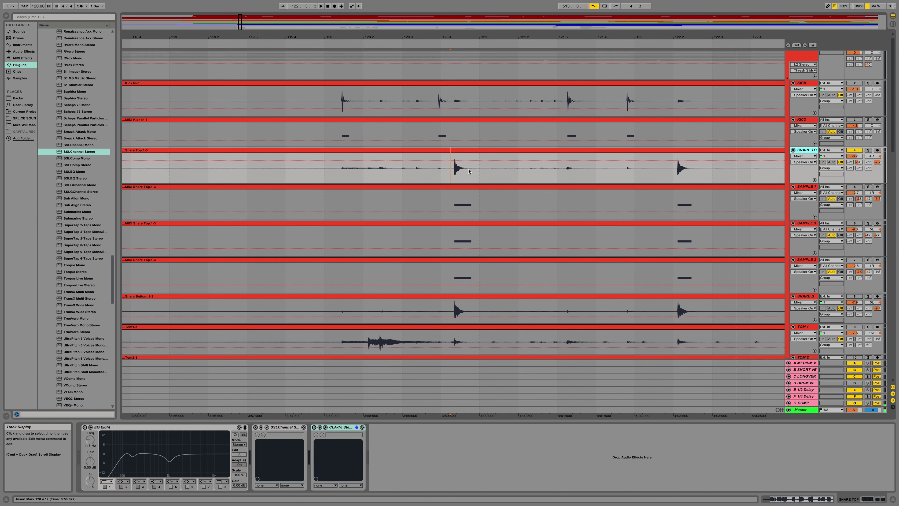
Enable EQ Eight and SSLChannel on the SNARE TOP track, and select the EQ's 1.04 kHz cut band.
click(116, 433)
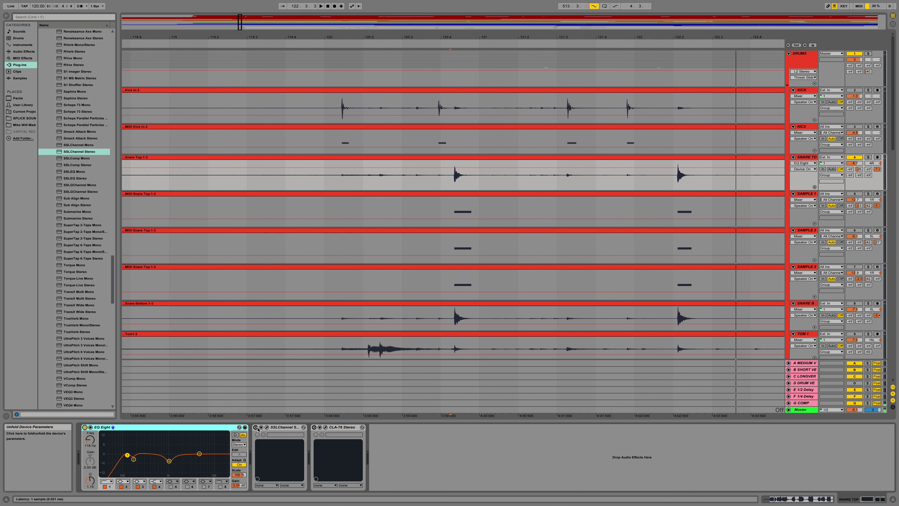
click(256, 427)
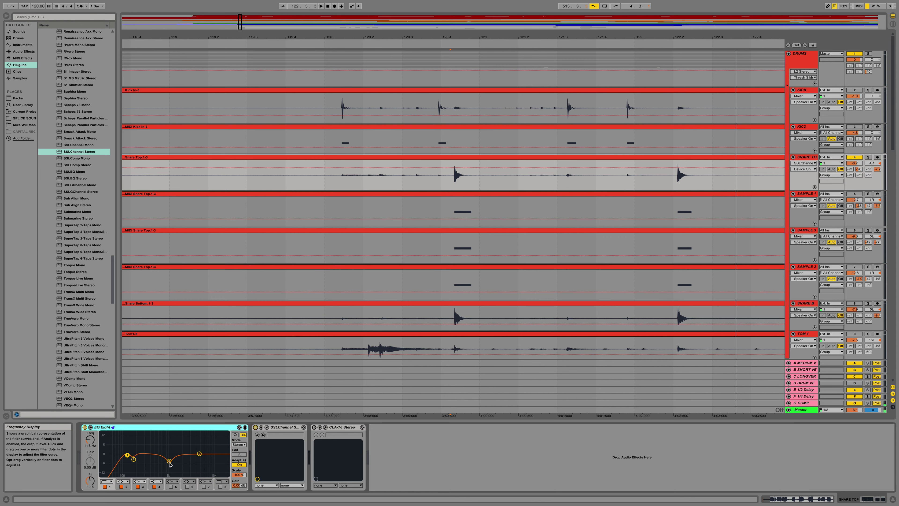
click(169, 462)
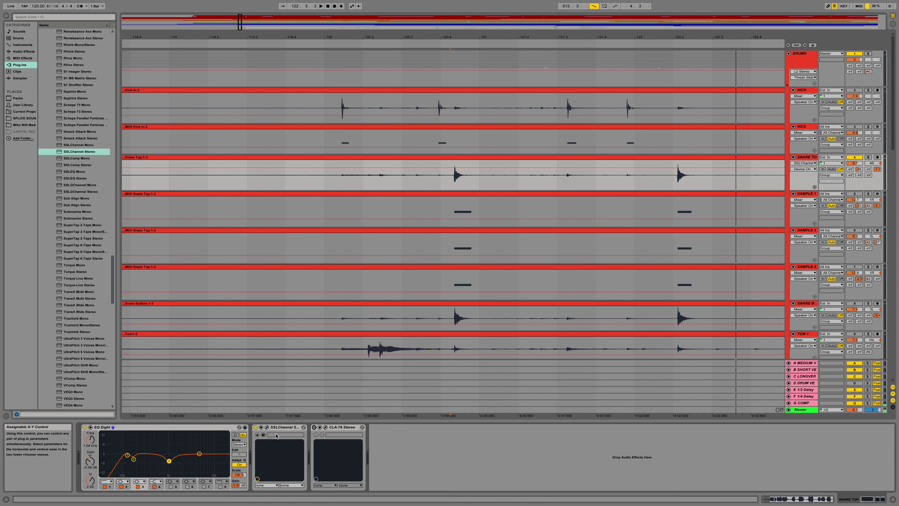
Open the SSLChannel plug-in window below the snare waveform and place the playback start just before the first snare hit.
click(267, 428)
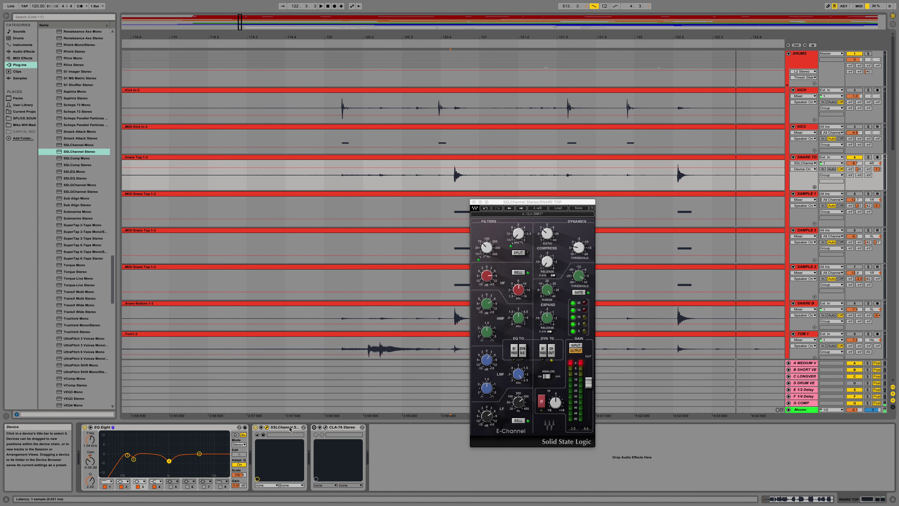
mouse_move(518, 202)
mouse_down()
mouse_move(477, 202)
mouse_move(510, 192)
mouse_up()
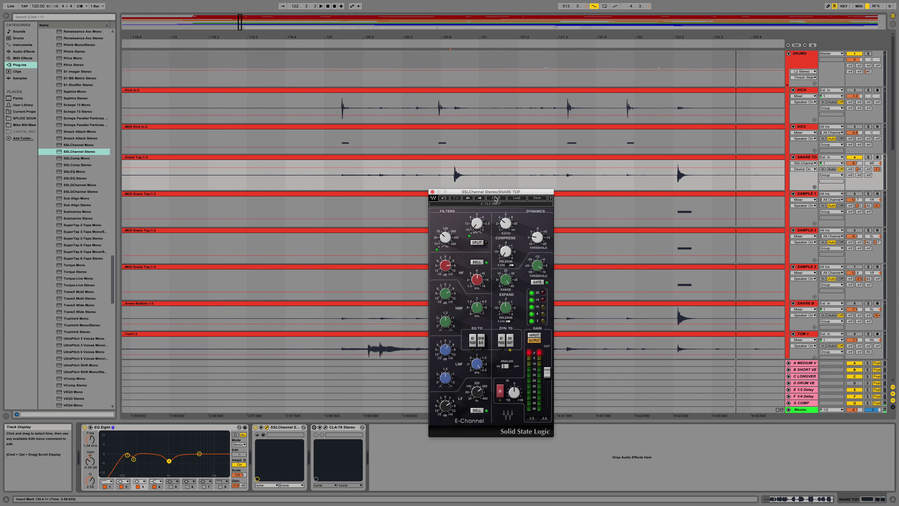
drag(495, 198, 487, 215)
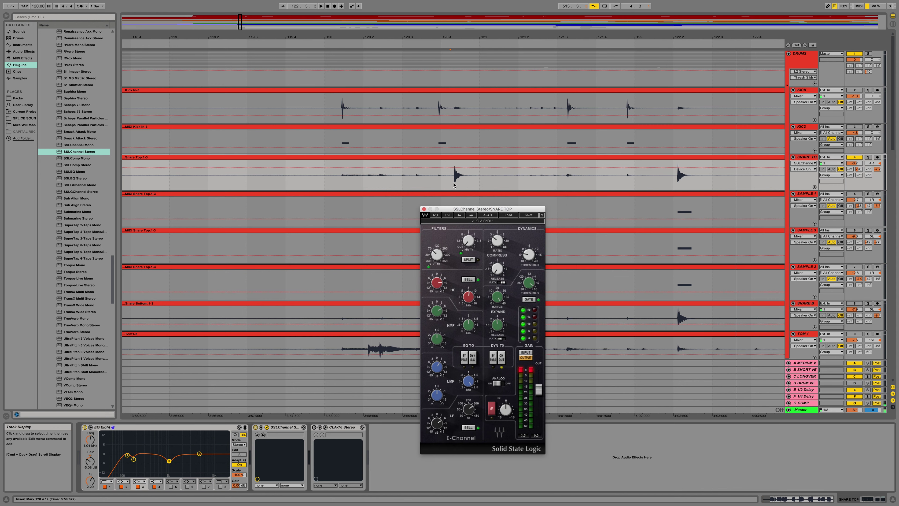
click(451, 182)
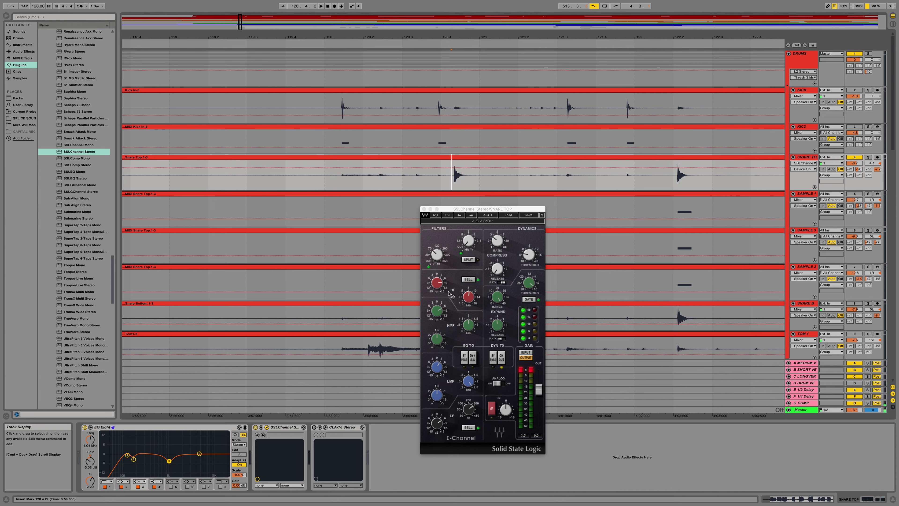
Review the HF, HMF and LMF equalizer controls in SSLChannel and switch its Analog option off.
click(436, 287)
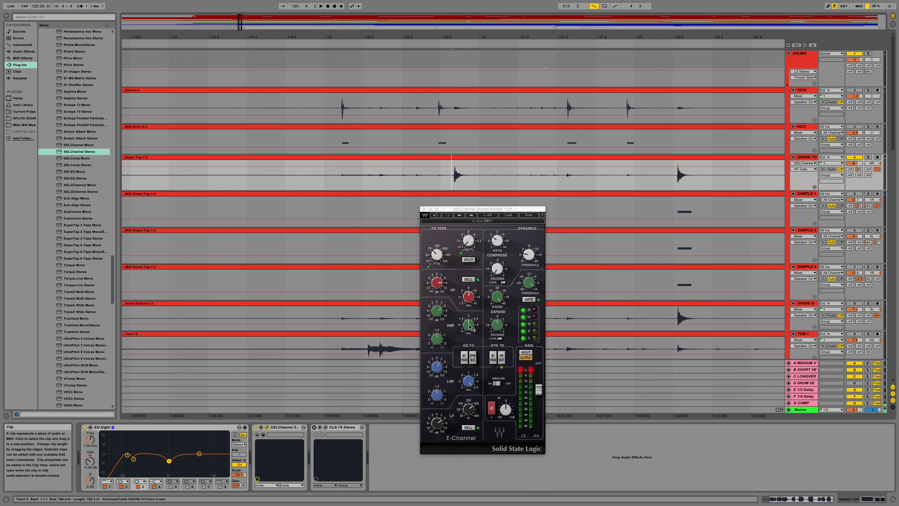
click(468, 325)
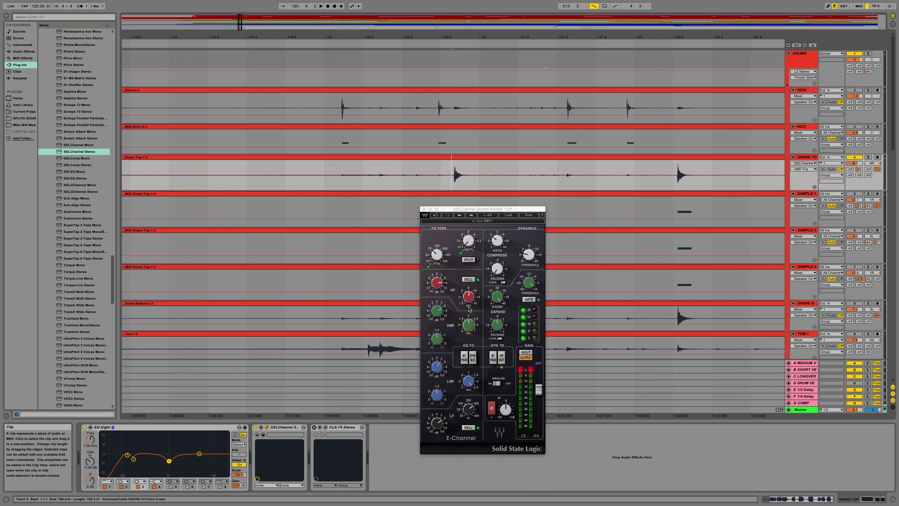
click(437, 311)
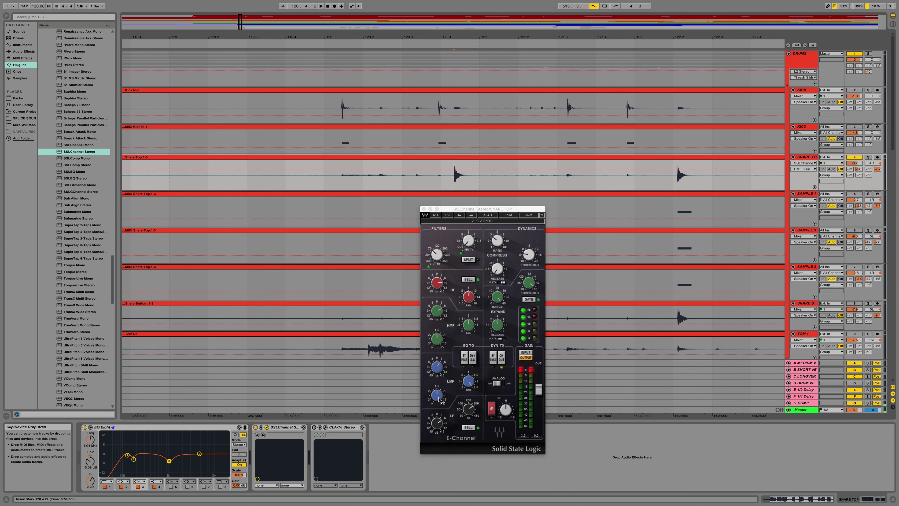
click(436, 396)
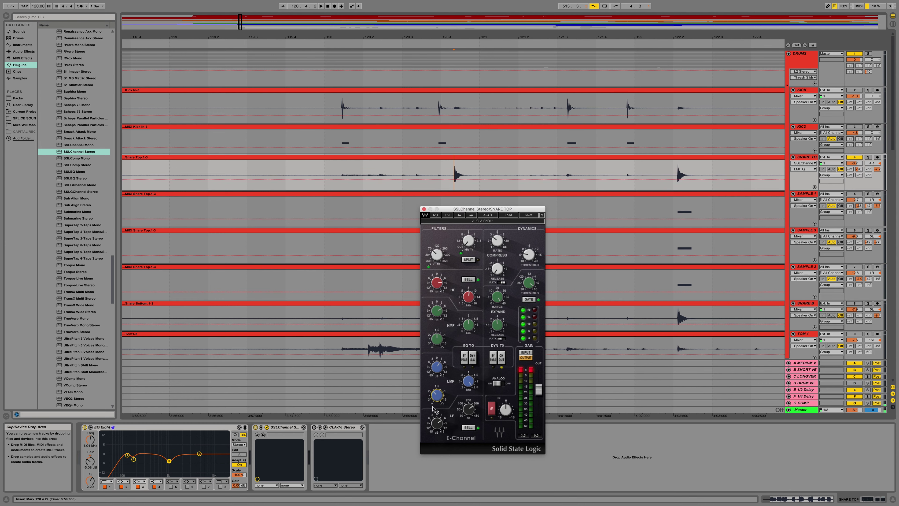
mouse_move(431, 406)
click(497, 384)
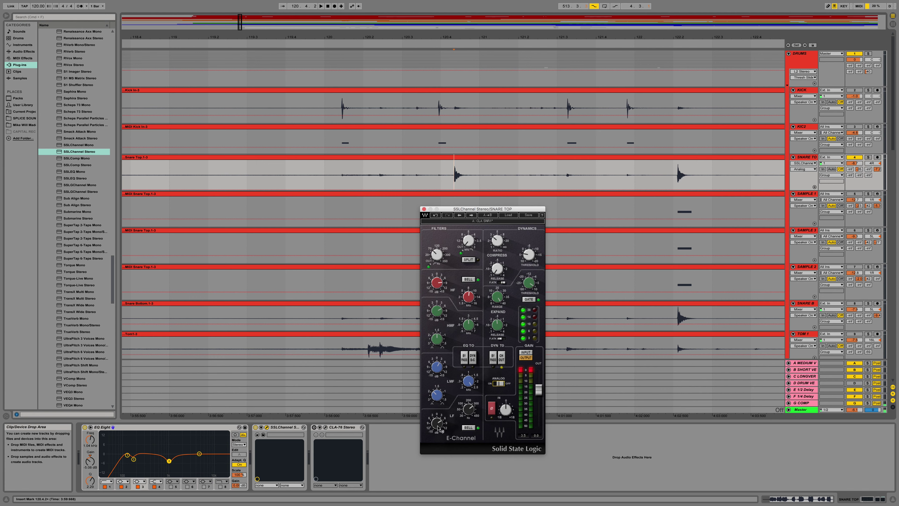
Play the SNARE TOP track while bypassing and re-enabling SSLChannel to compare the sound.
click(807, 157)
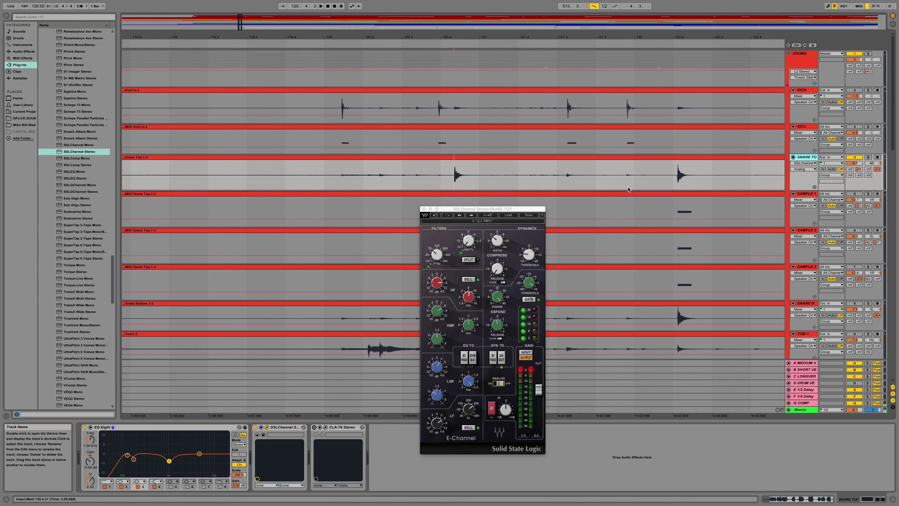
key(space)
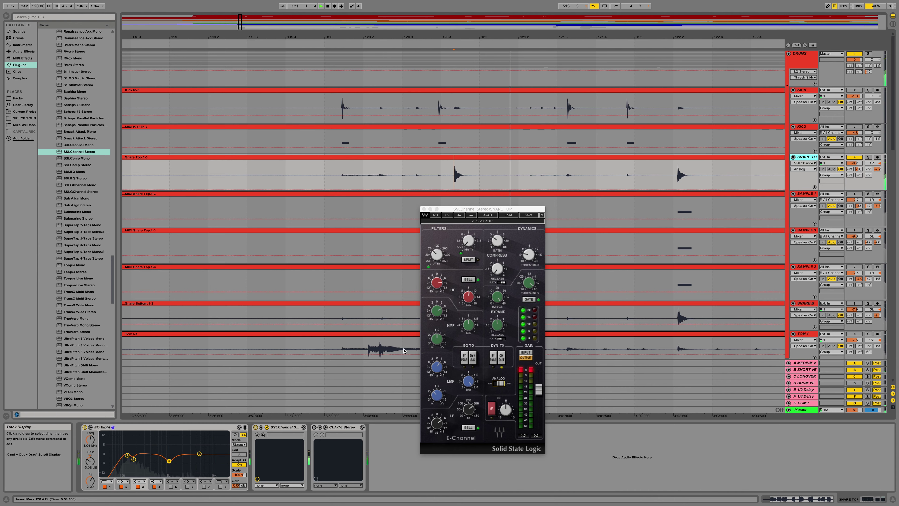
click(256, 427)
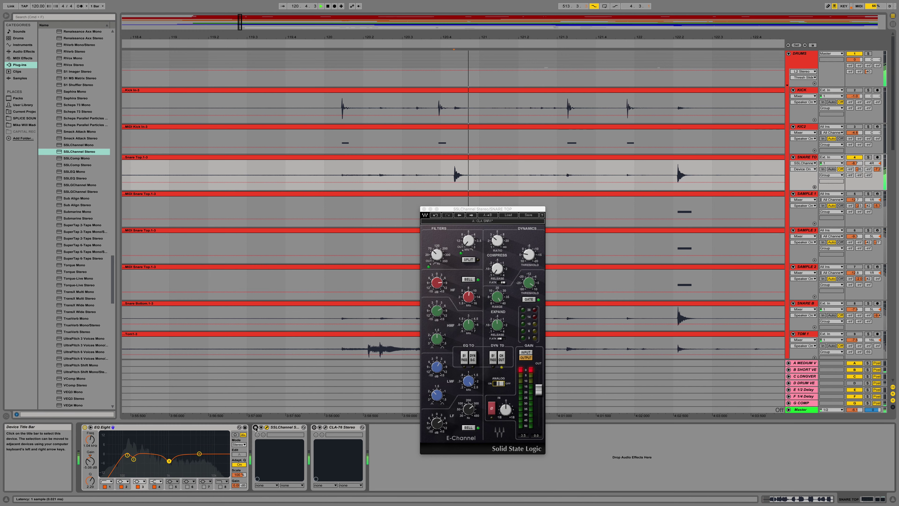
click(256, 427)
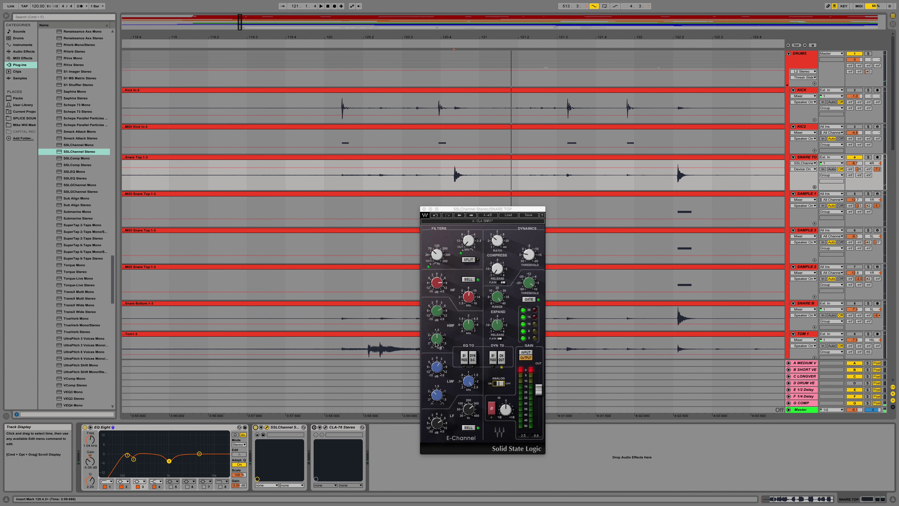
Inspect the compressor's release and ratio controls in SSLChannel, and close the plug-in window.
click(497, 268)
click(498, 240)
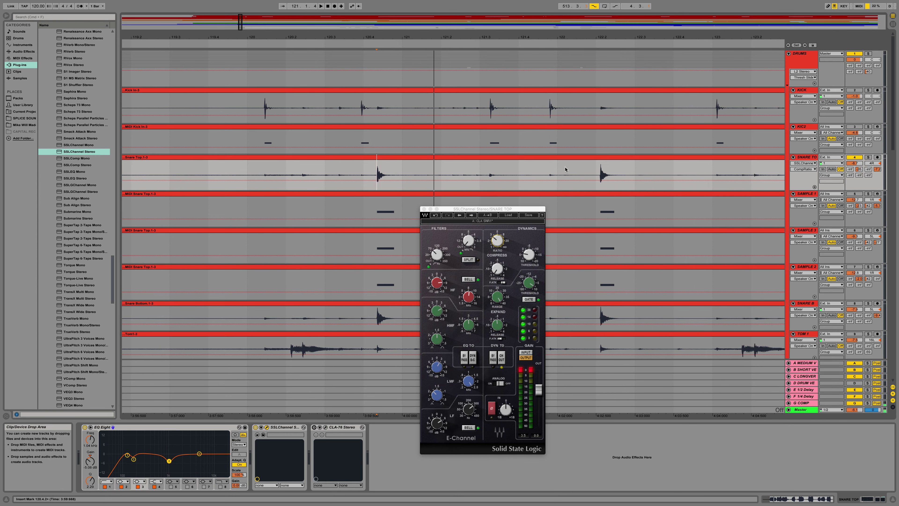
click(575, 172)
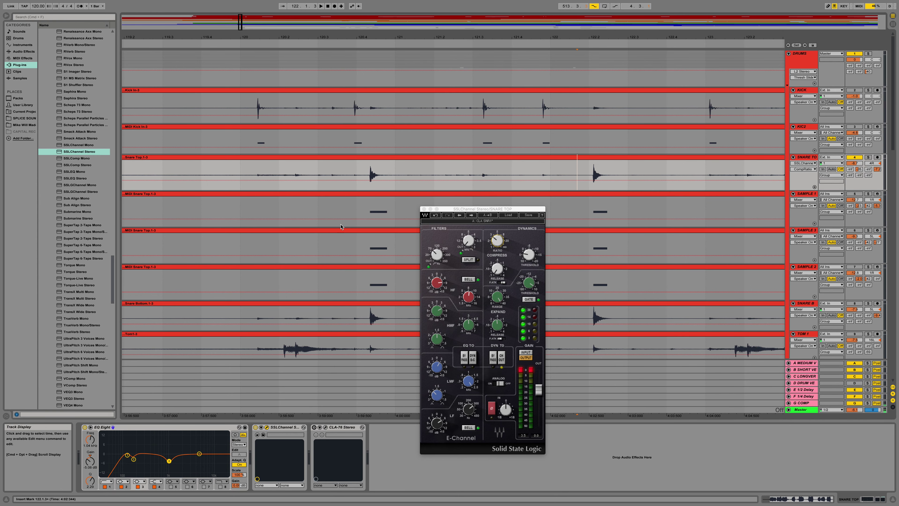
scroll(351, 217, down, 1)
click(424, 209)
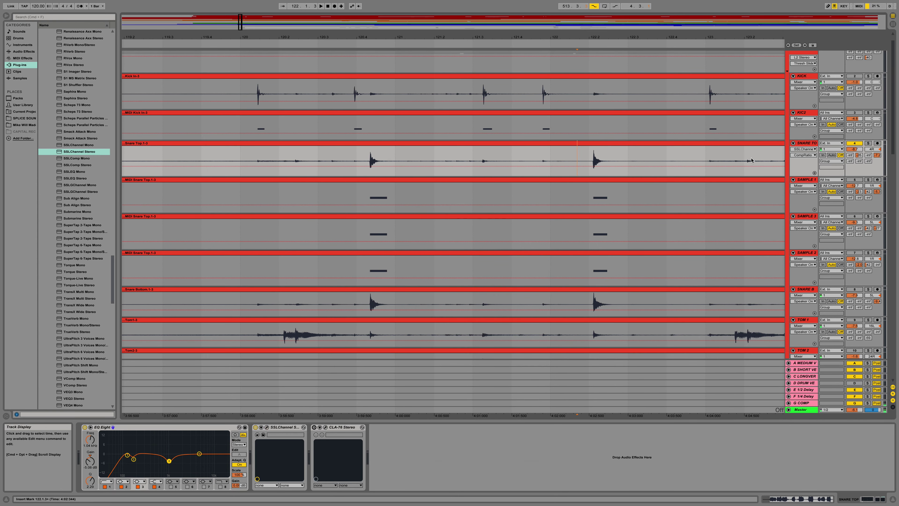
Examine the SAMPLE 1 track's snare sampler and effects, and the Snare Top clip's options for conversion to MIDI.
click(803, 179)
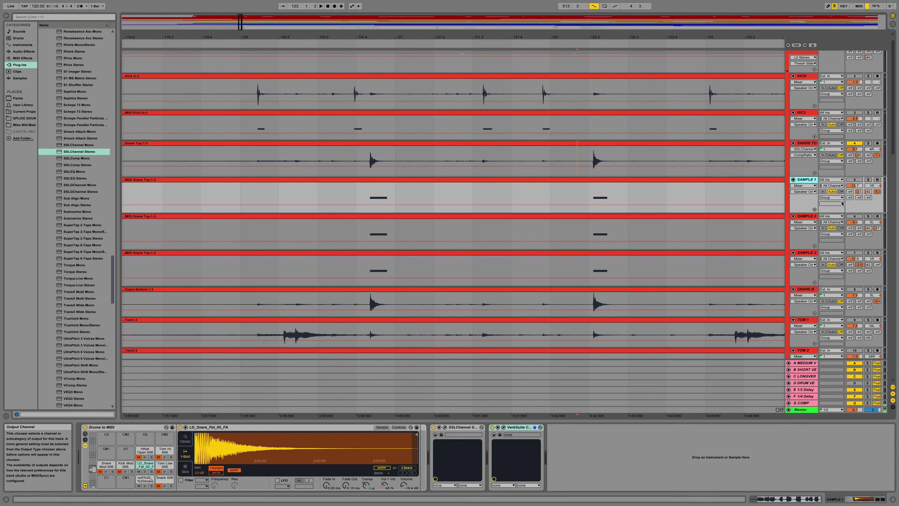
scroll(837, 199, down, 1)
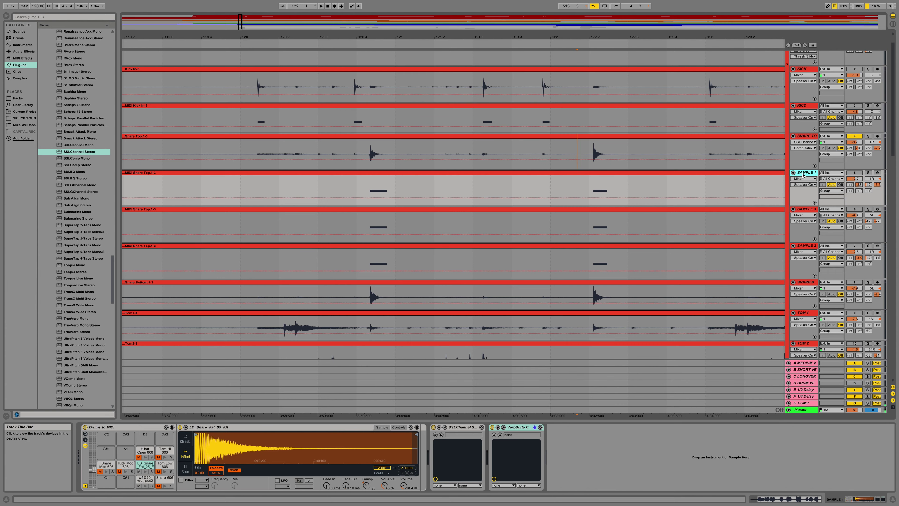
right_click(354, 138)
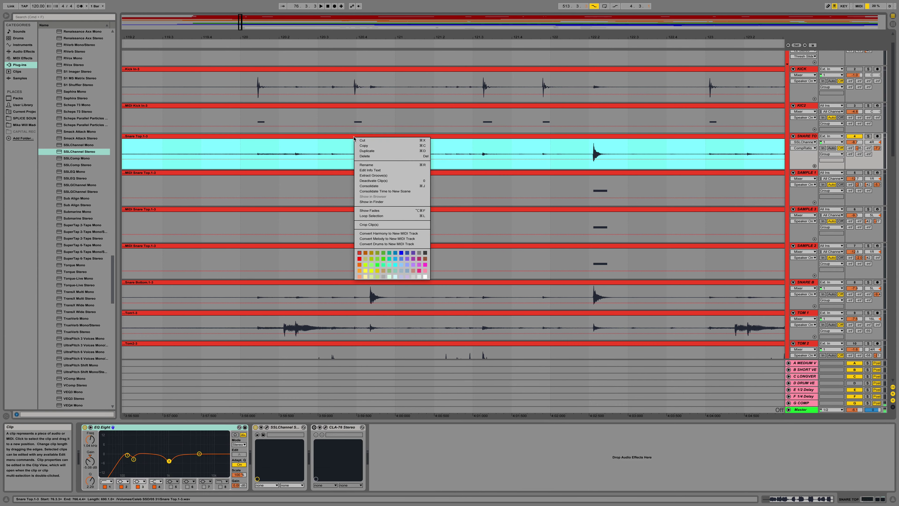
click(456, 145)
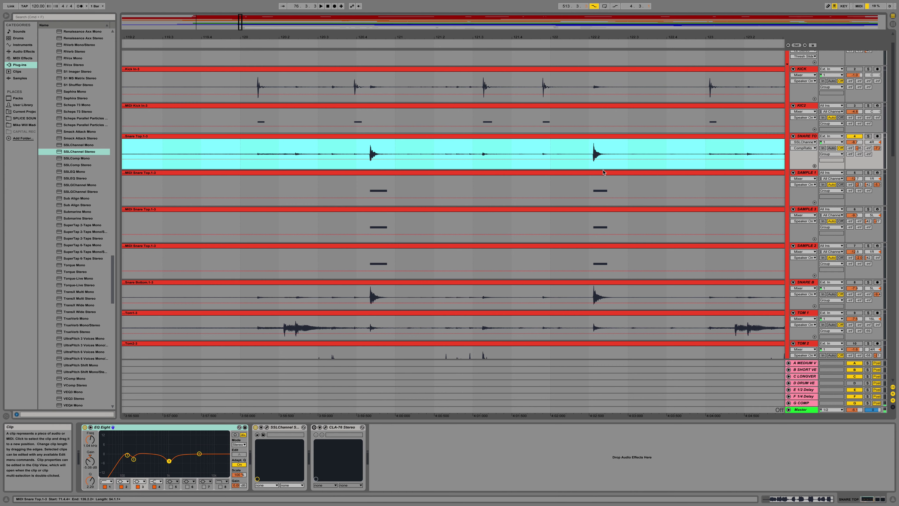
click(619, 183)
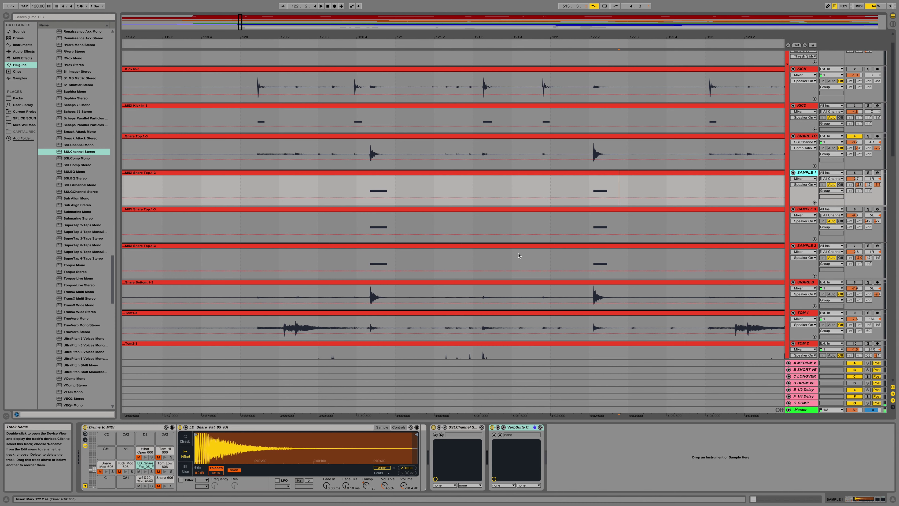
scroll(519, 255, up, 1)
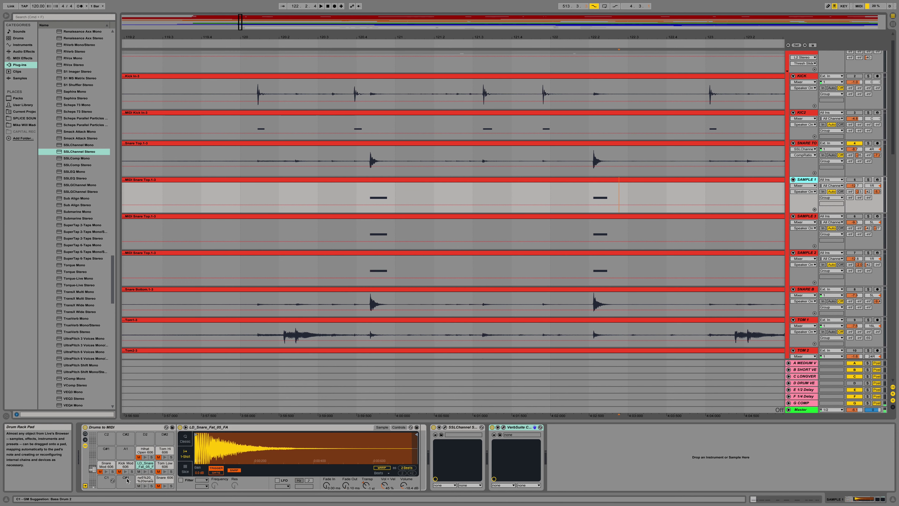
Activate the SAMPLE 1 track, mute SNARE TOP, and select SAMPLE 1's Drums to MIDI device.
scroll(111, 485, down, 4)
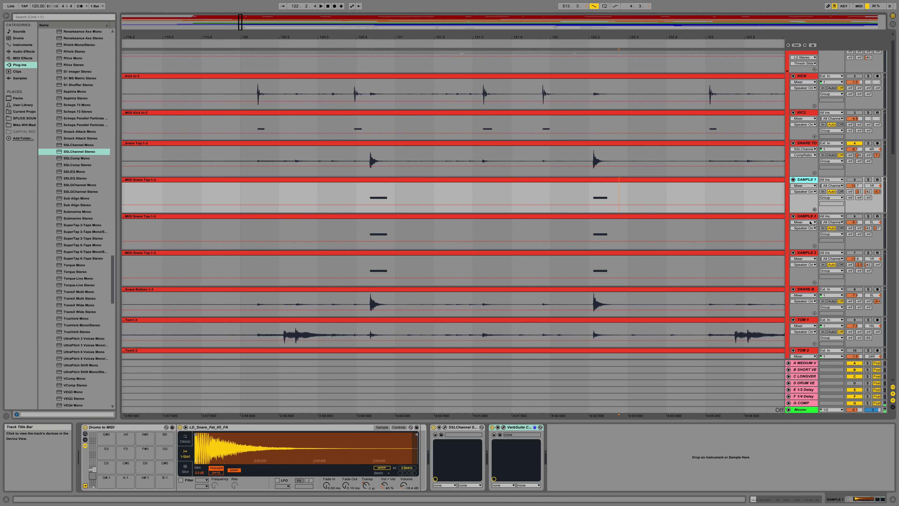
scroll(810, 225, down, 1)
scroll(809, 226, up, 1)
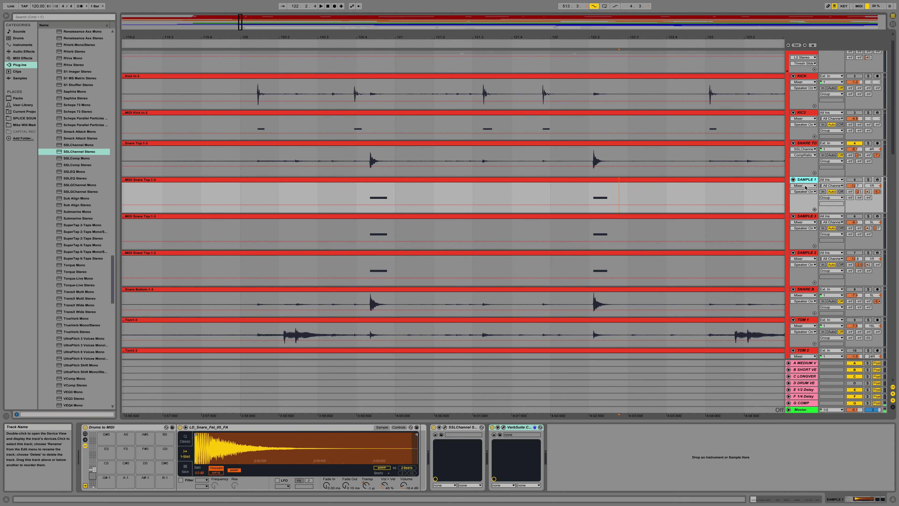
click(856, 180)
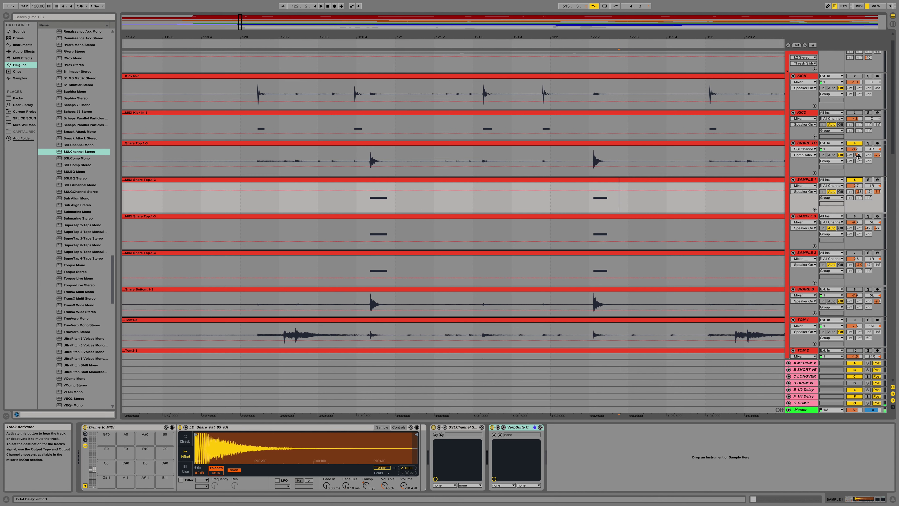
click(856, 144)
click(812, 182)
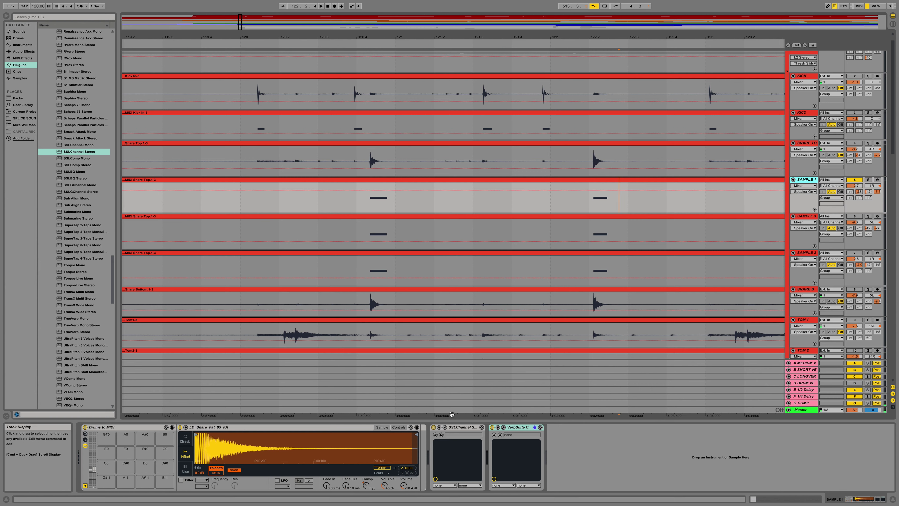
click(141, 430)
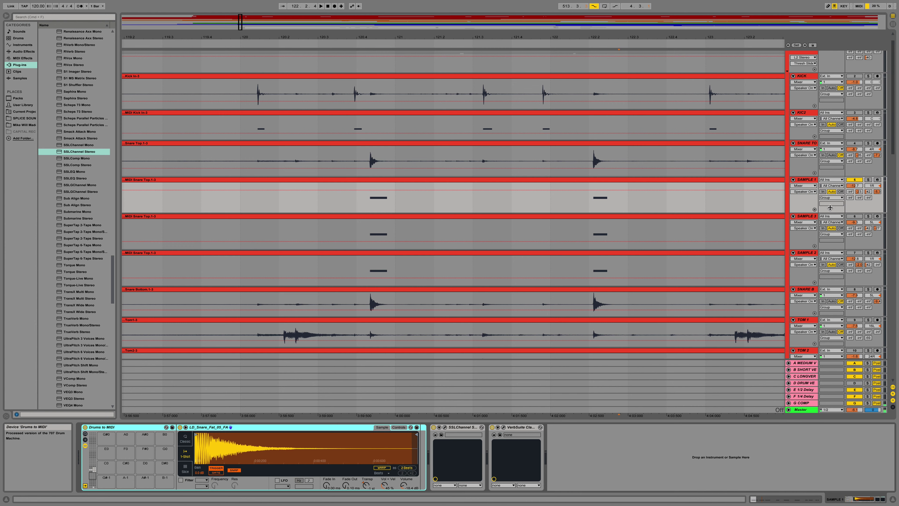
Bypass VerbSuite Classics and SSLChannel on SAMPLE 1 and play the unprocessed snare sample from just before its MIDI note.
click(806, 180)
click(492, 427)
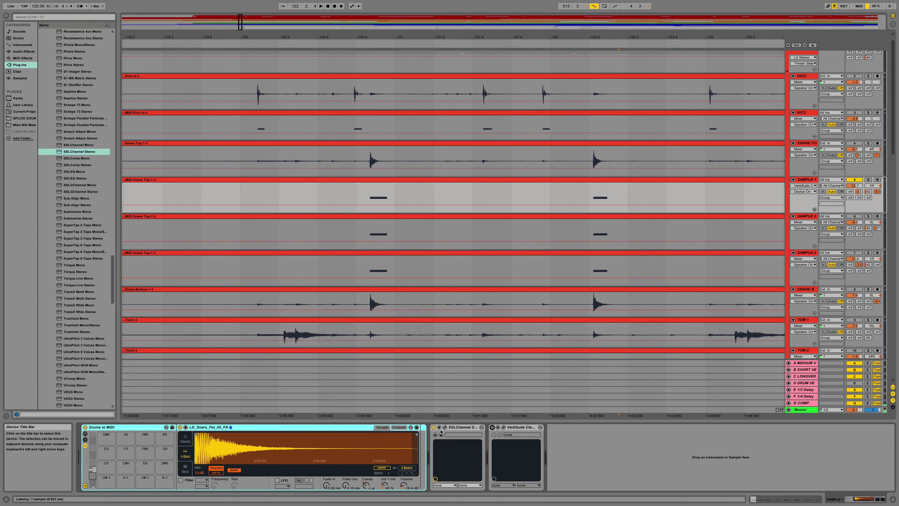
click(433, 427)
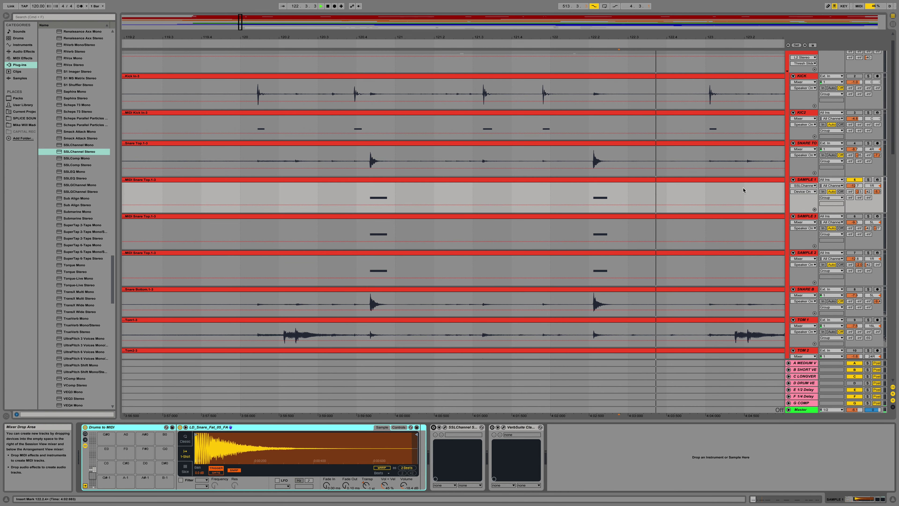
click(367, 191)
key(space)
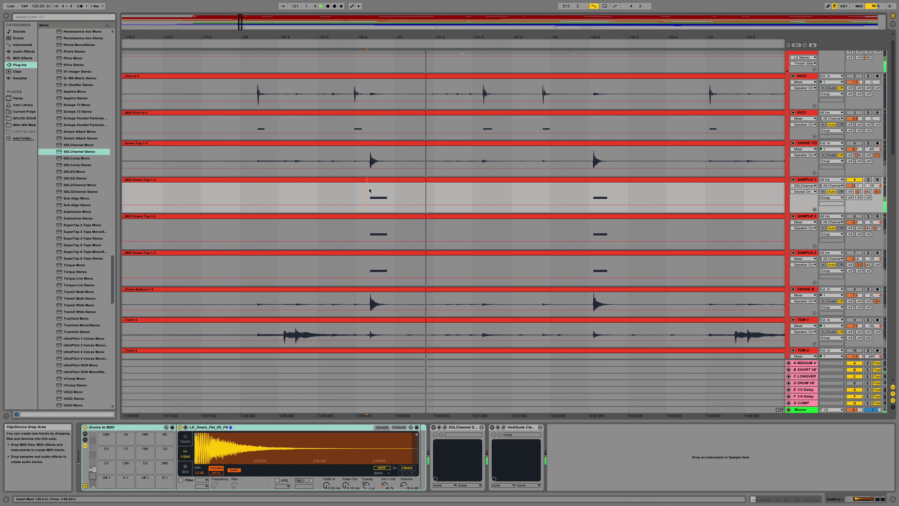
key(space)
key(space)
key(space)
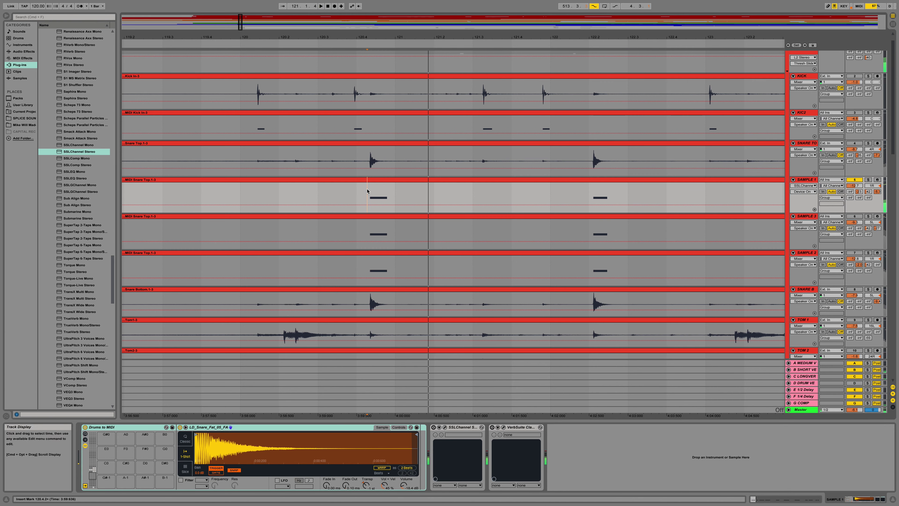
key(space)
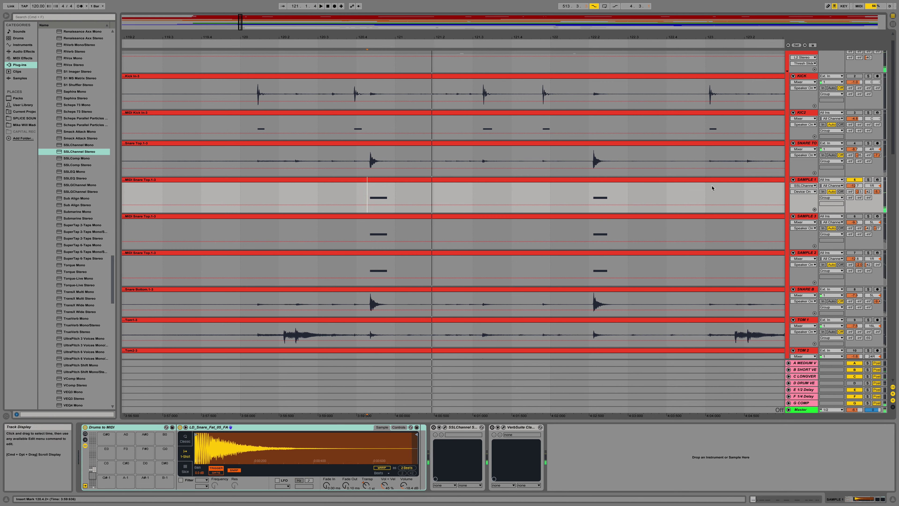
Re-enable SSLChannel on SAMPLE 1, inspect its LF and LMF gain controls, and close the plug-in window.
click(457, 427)
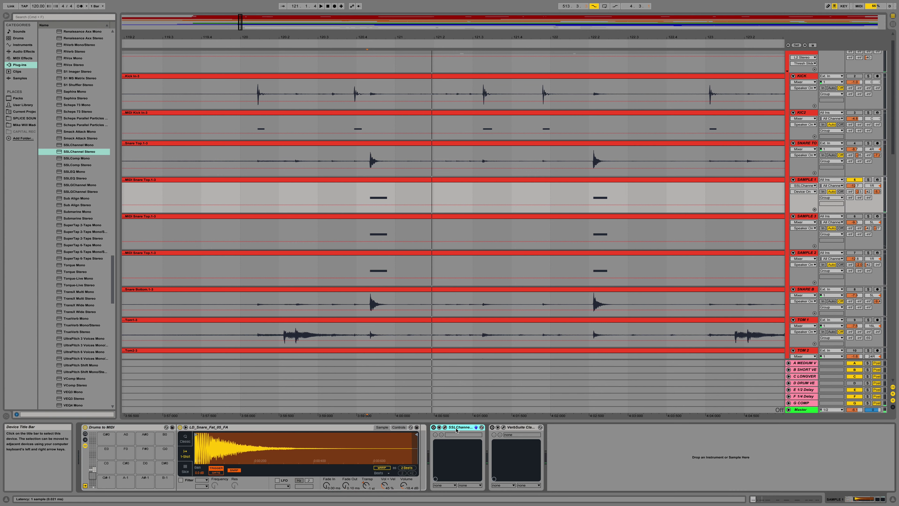
click(433, 429)
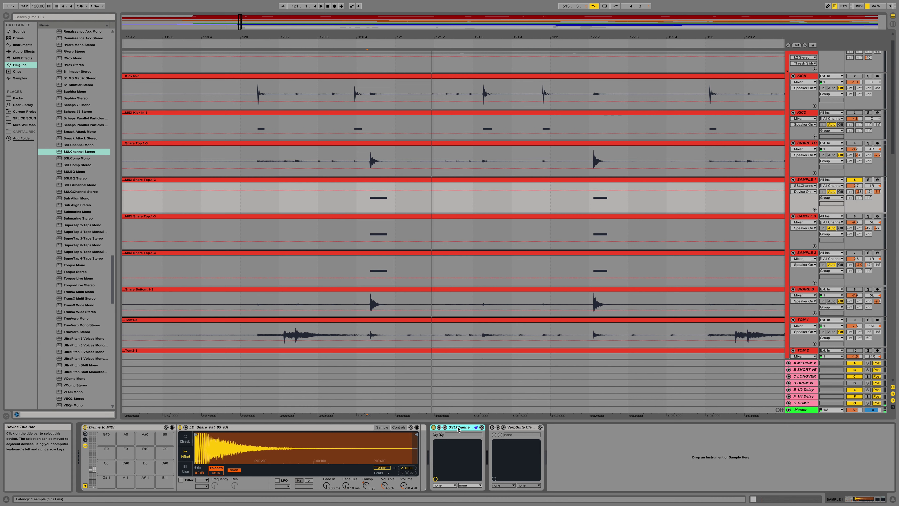
click(476, 427)
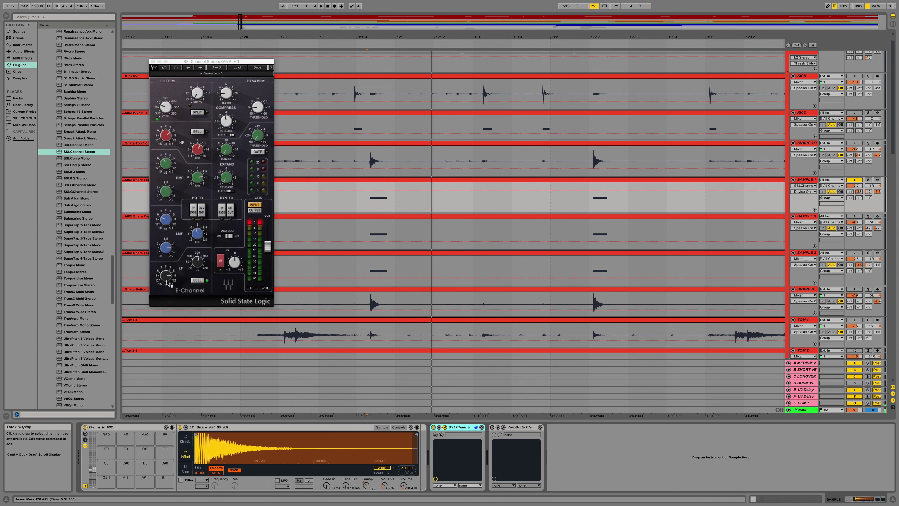
drag(169, 281, 169, 280)
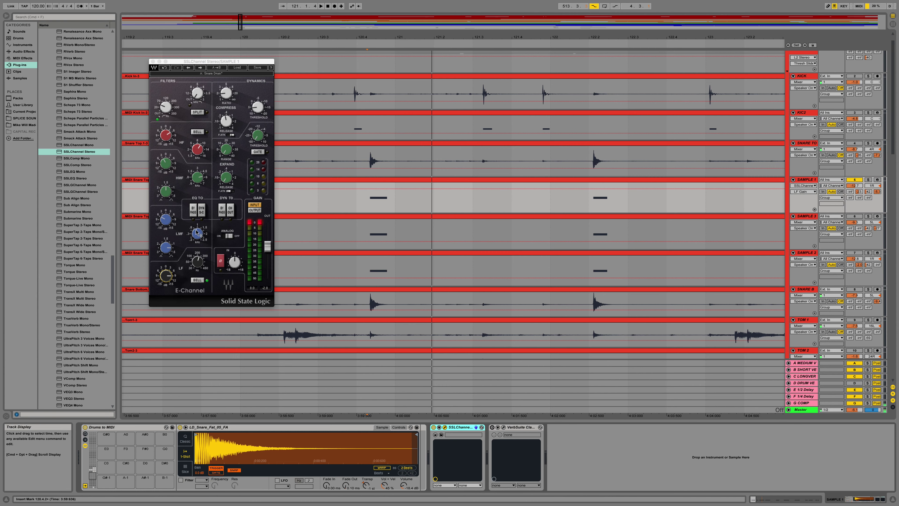
click(165, 224)
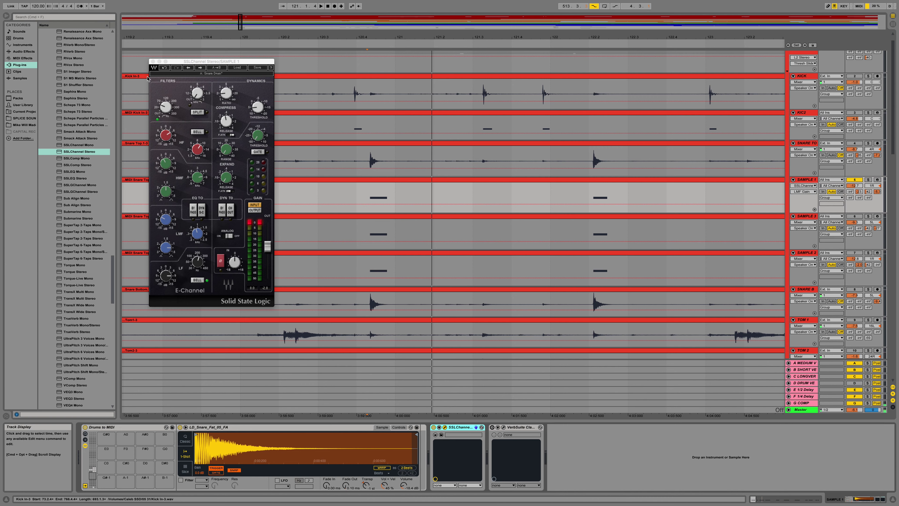
click(153, 62)
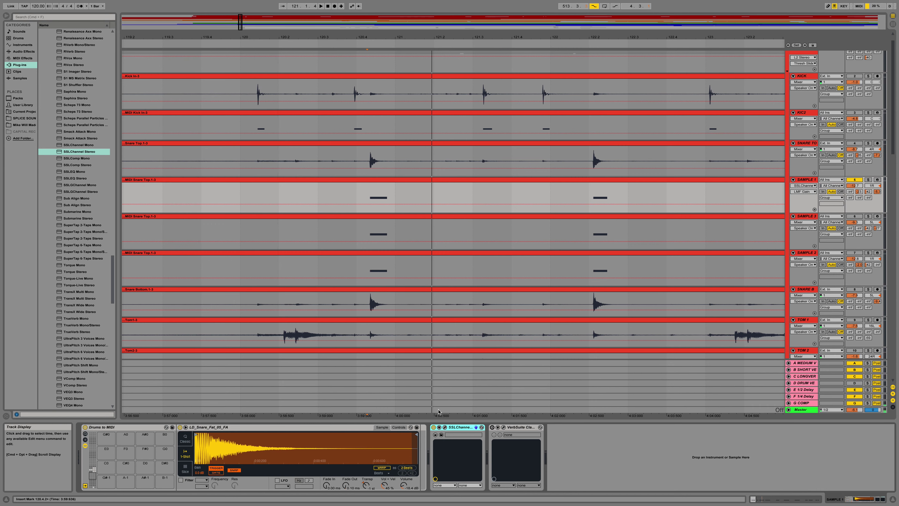
Re-enable VerbSuite Classics on SAMPLE 1, inspect its plate reverb and Dry/Wet settings, and close the plug-in window.
click(491, 427)
click(508, 427)
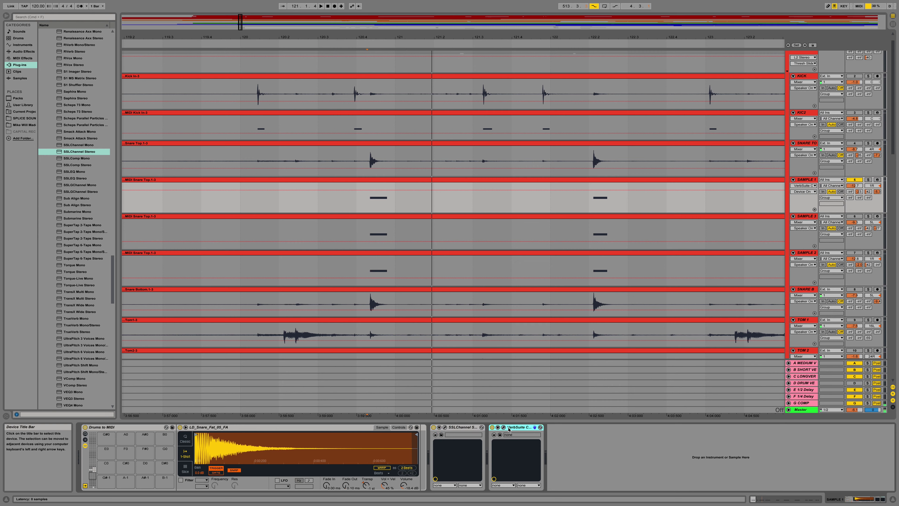
click(505, 428)
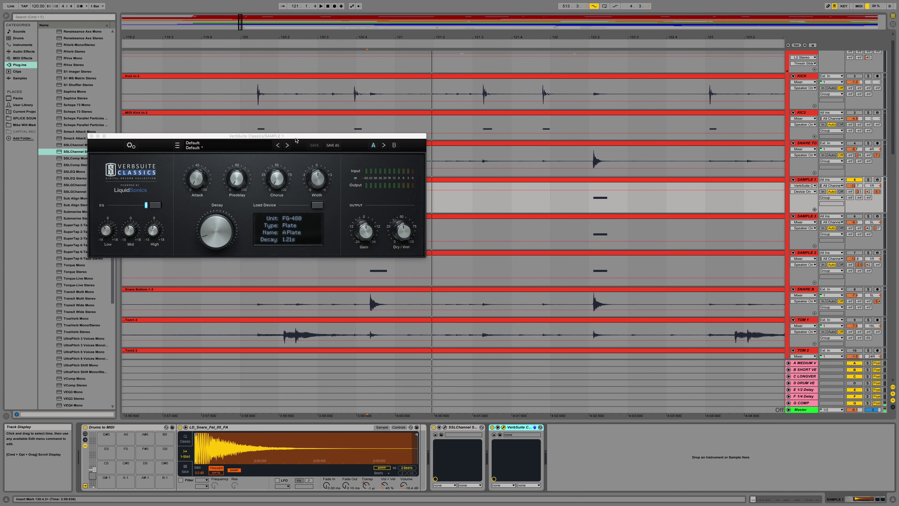
drag(295, 138, 347, 136)
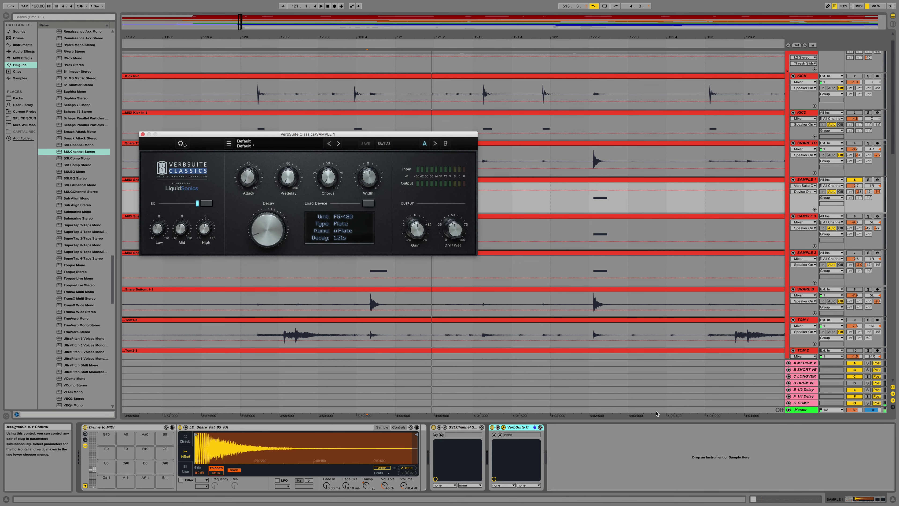
drag(368, 136, 355, 123)
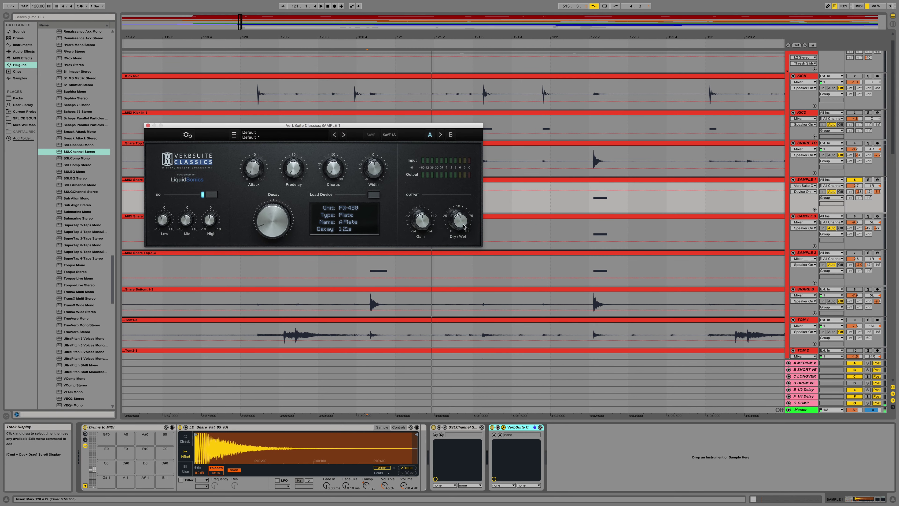
click(148, 126)
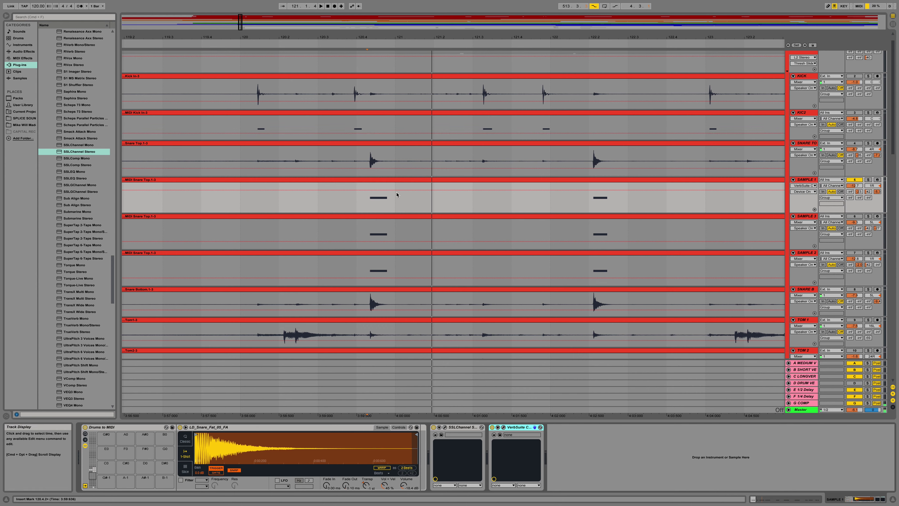
Play SAMPLE 1 while bypassing and re-enabling VerbSuite Classics and SSLChannel to compare the processed and dry snare.
click(427, 210)
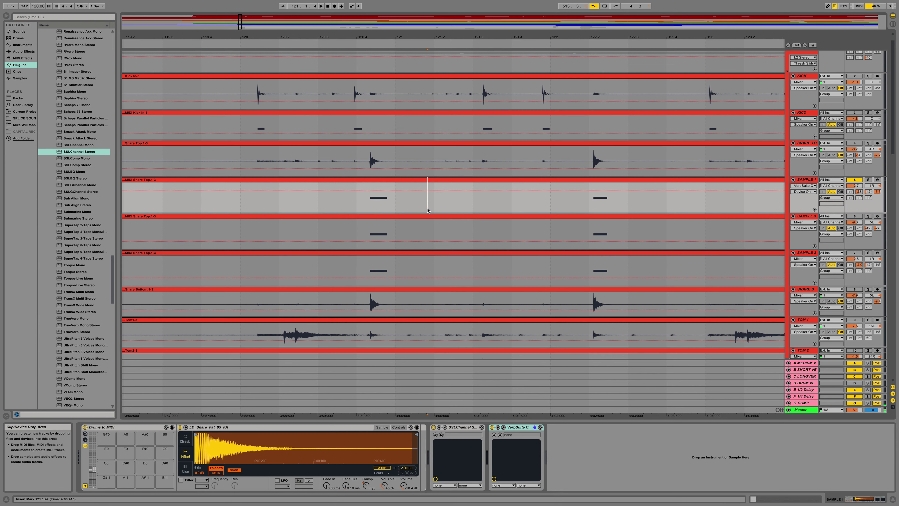
click(363, 206)
click(355, 204)
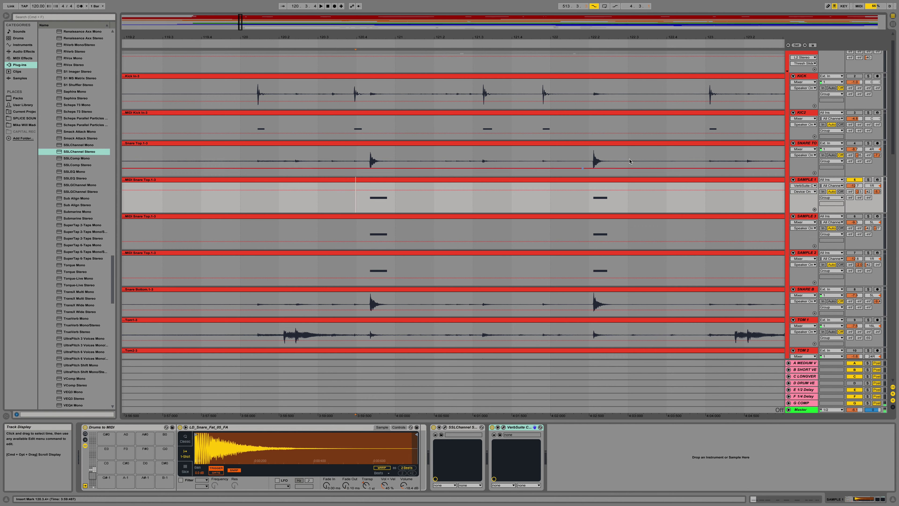
key(space)
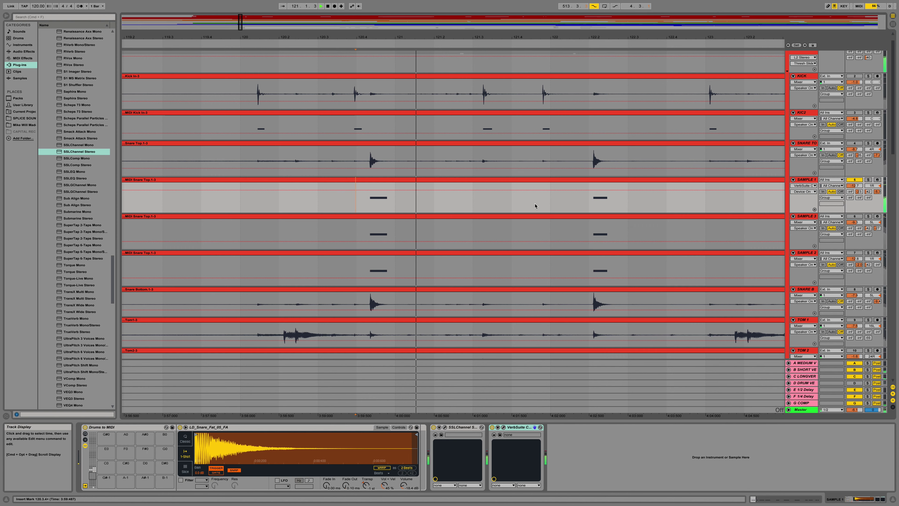
click(492, 428)
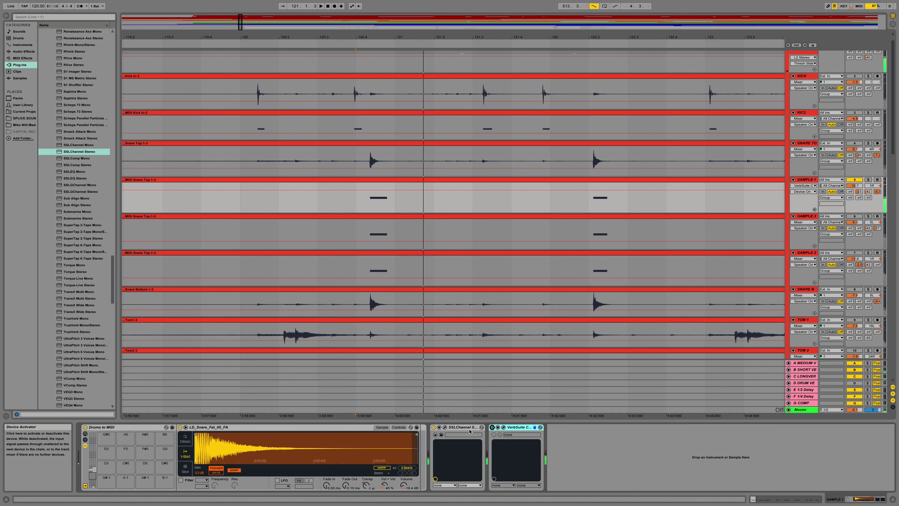
click(434, 427)
key(space)
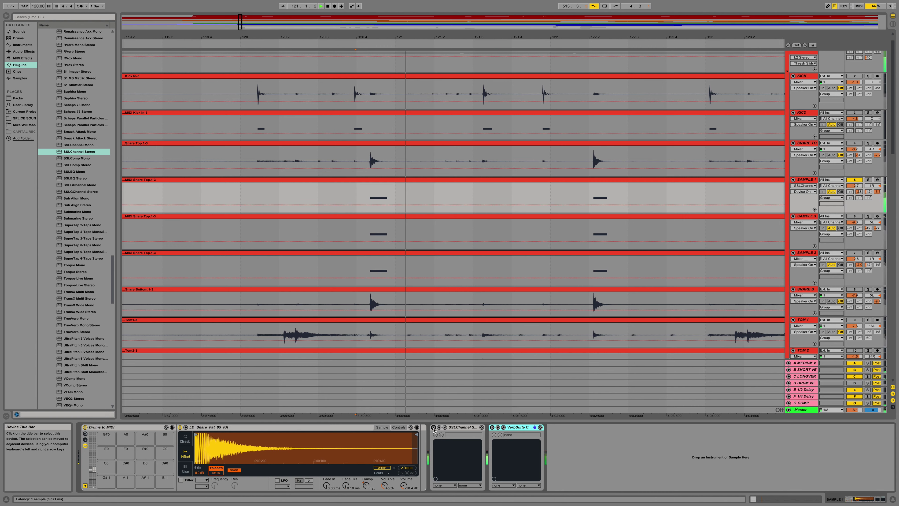
click(433, 427)
click(492, 427)
key(space)
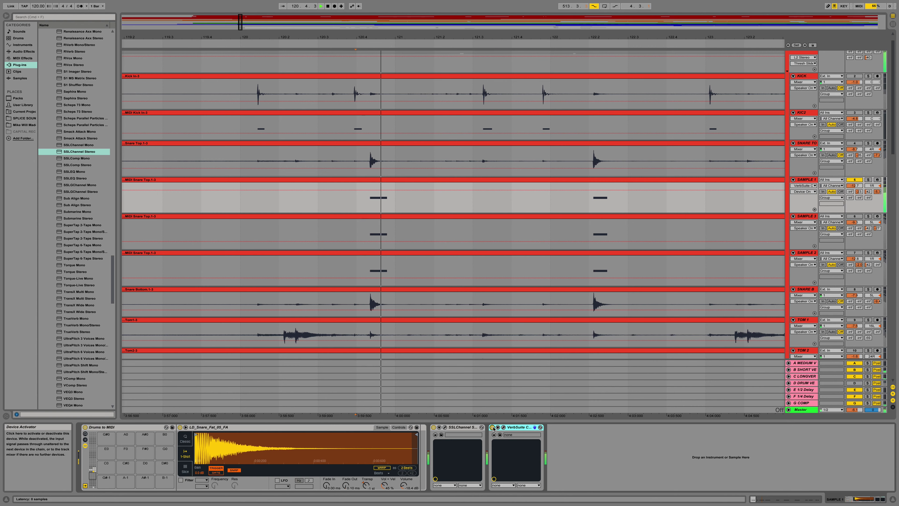
key(space)
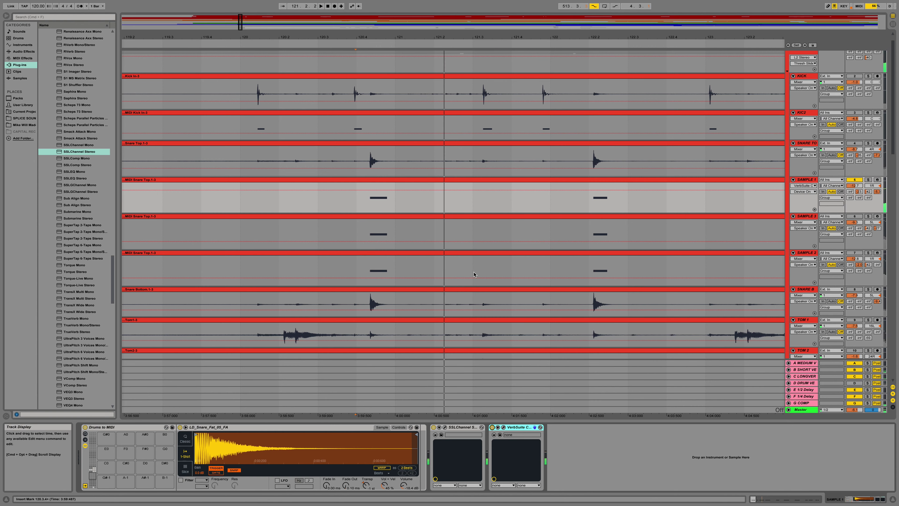
Activate and select the SAMPLE 3 track, and place the insert marker just before its first visible MIDI note.
click(805, 180)
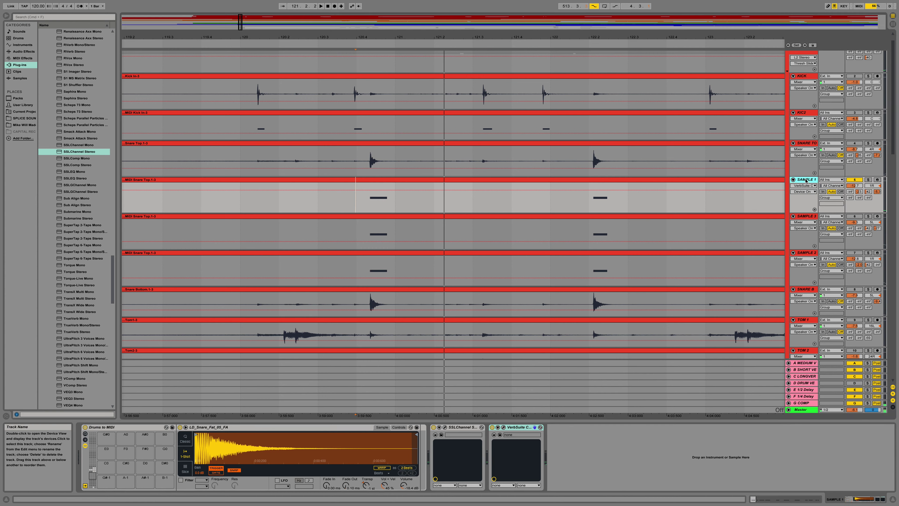
scroll(835, 192, down, 2)
click(855, 195)
click(854, 196)
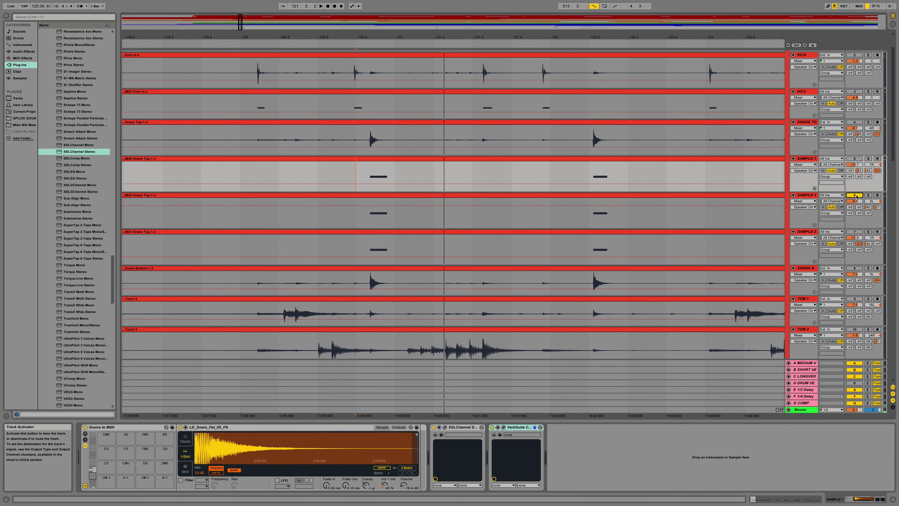
click(802, 197)
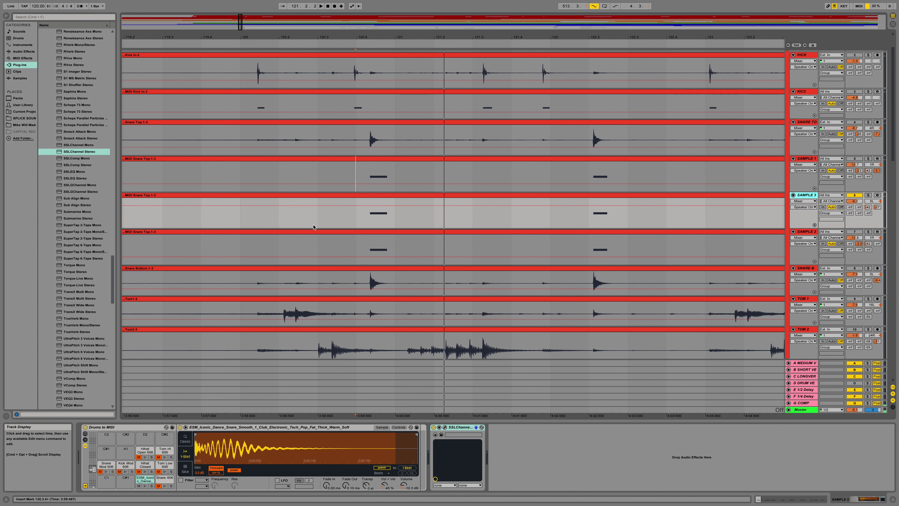
click(366, 222)
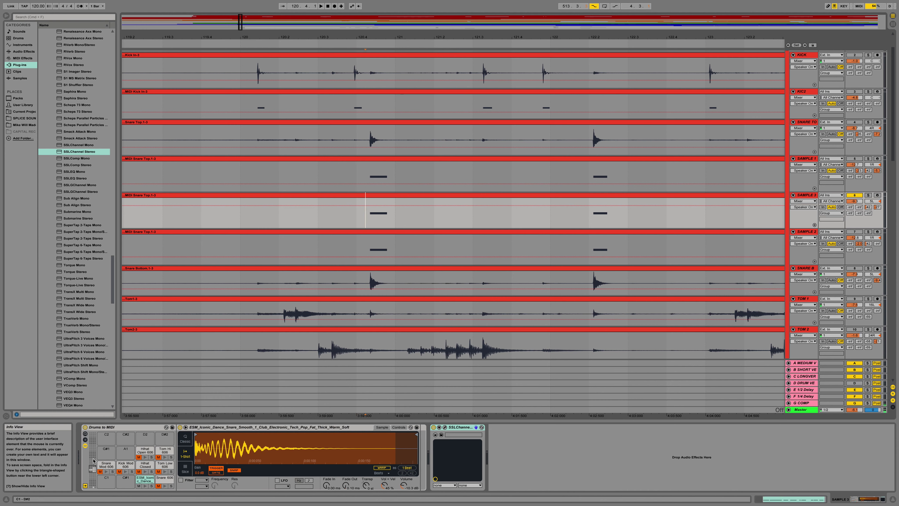
Toggle solo on and off for SAMPLE 3, and bypass its SSLChannel plug-in.
click(869, 195)
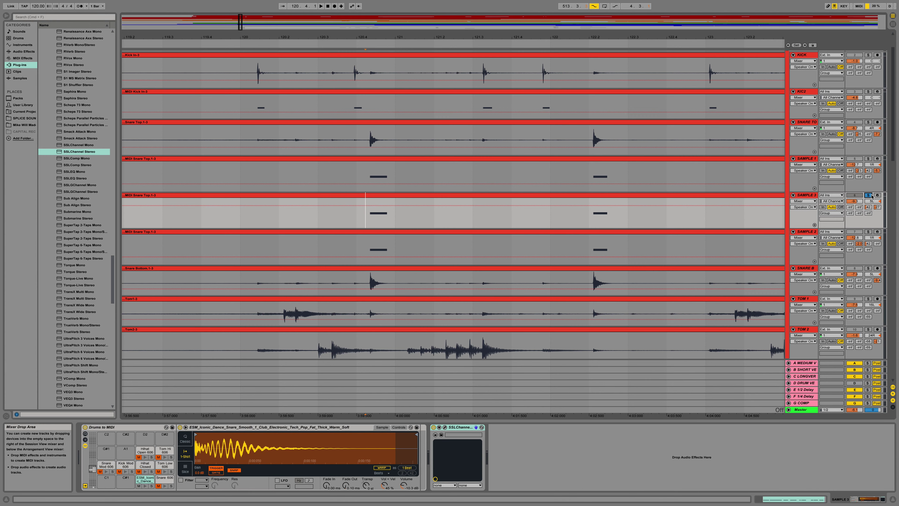
click(871, 195)
scroll(758, 203, down, 1)
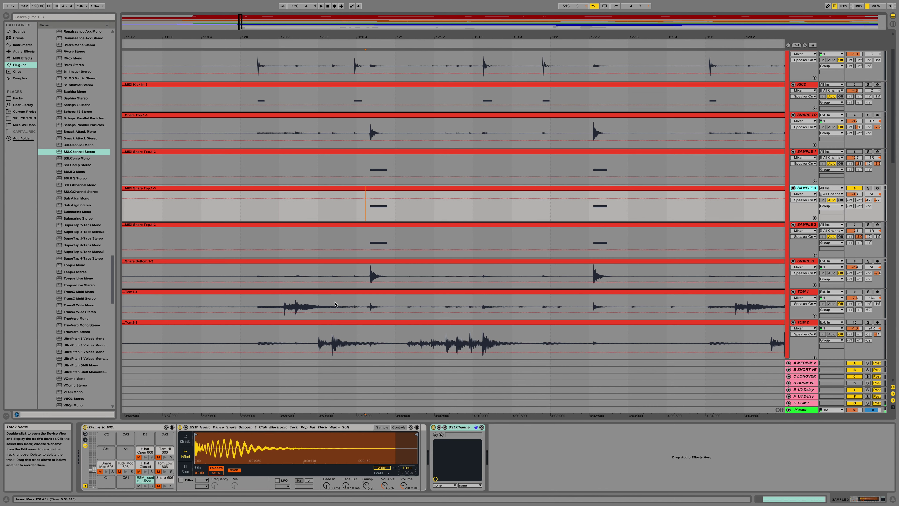
click(430, 430)
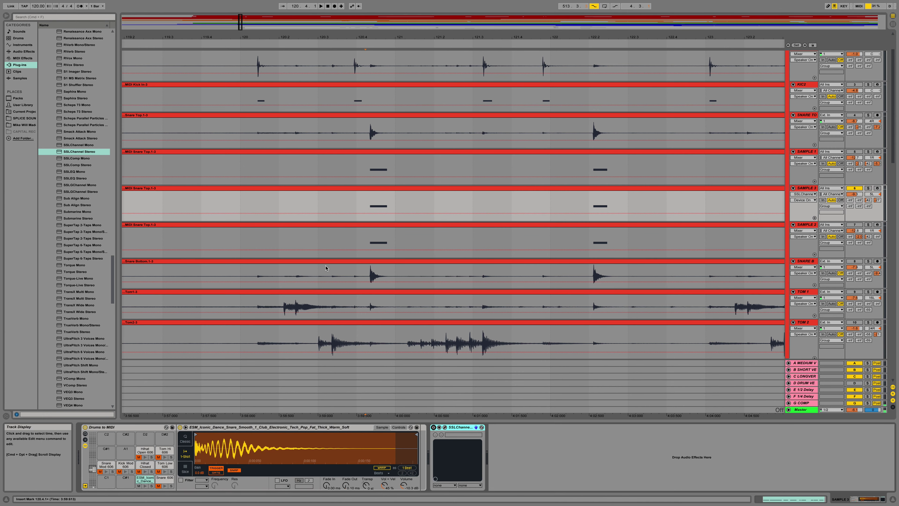
Re-enable SSLChannel on SAMPLE 3, inspect its channel-strip settings, and play the sample dry and processed to compare.
key(space)
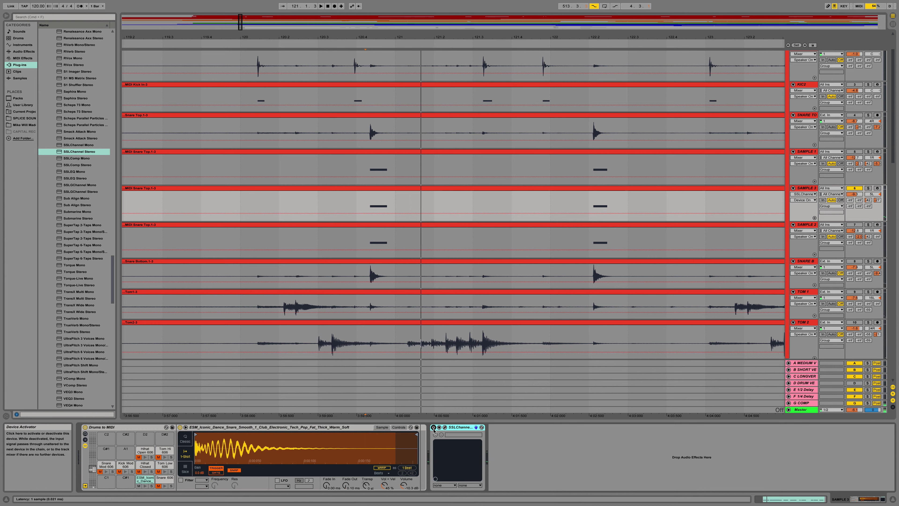
click(434, 430)
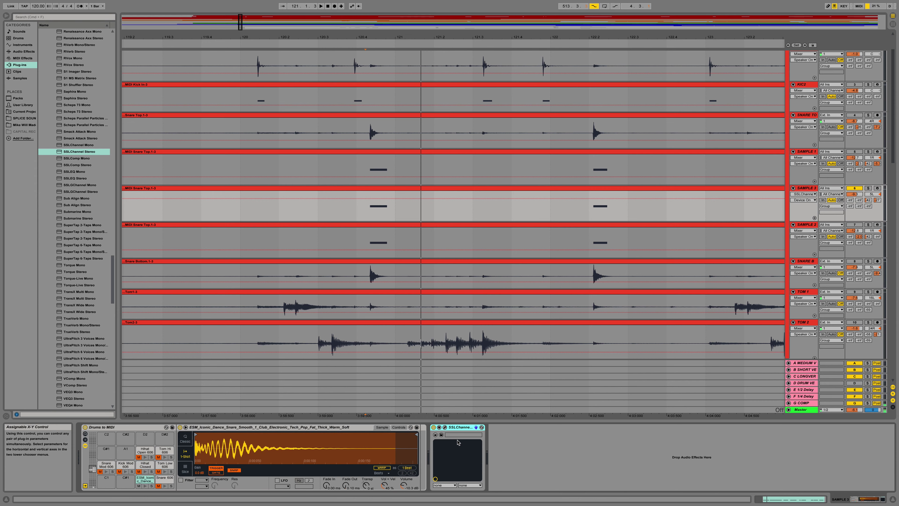
click(445, 427)
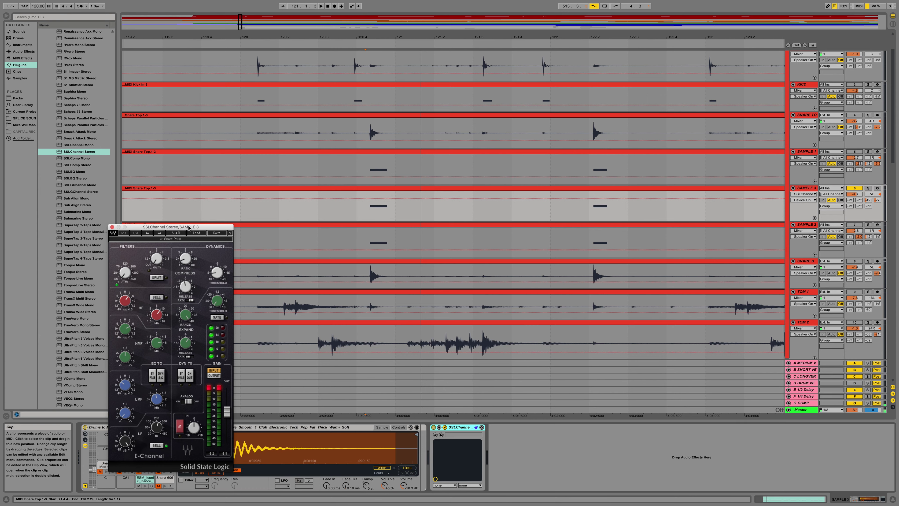
drag(199, 227, 266, 159)
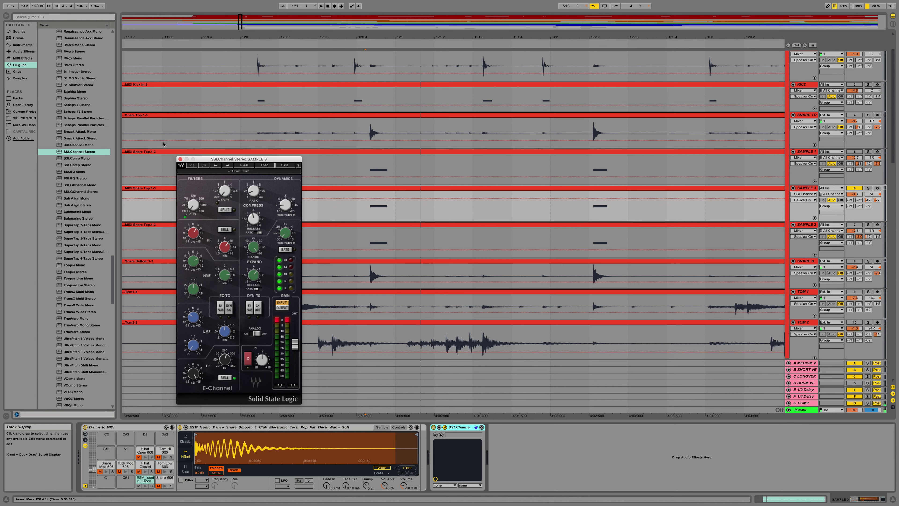
click(180, 159)
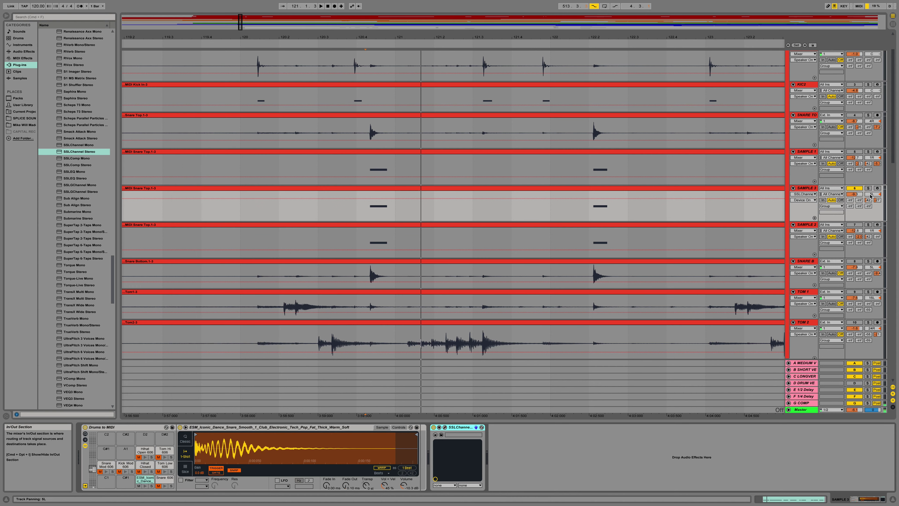
key(space)
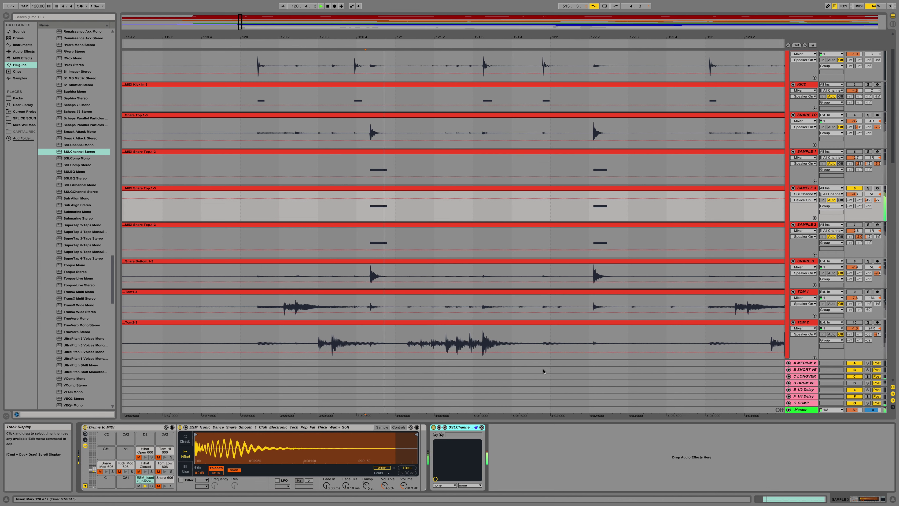
key(space)
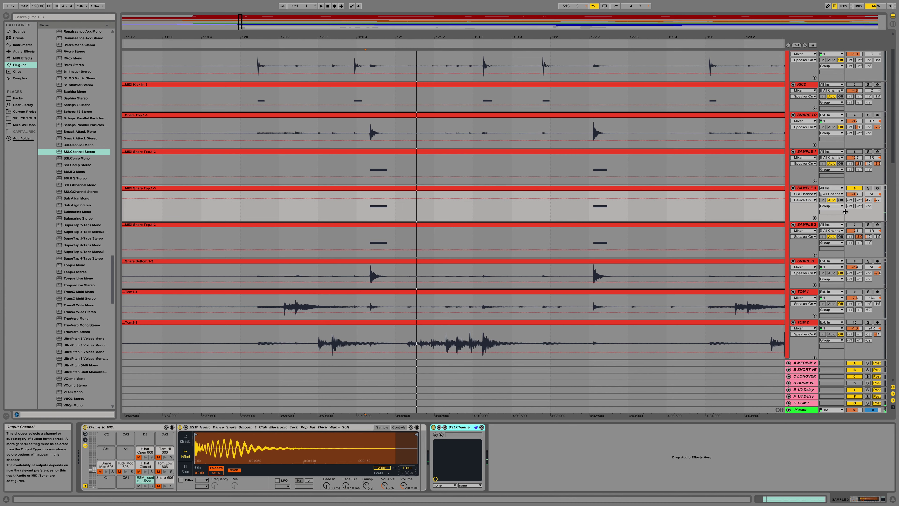
Activate SAMPLE 1 and play it layered with SAMPLE 3 and the snare top track.
scroll(861, 191, down, 1)
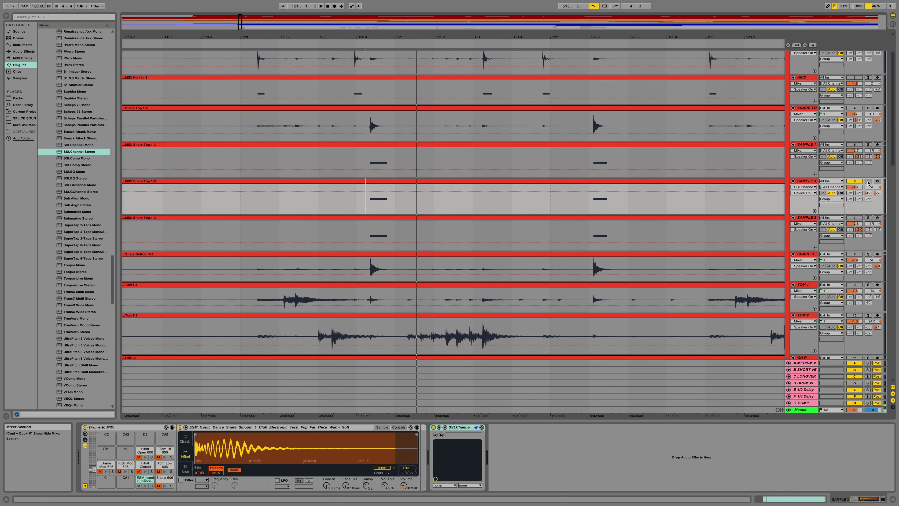
click(854, 145)
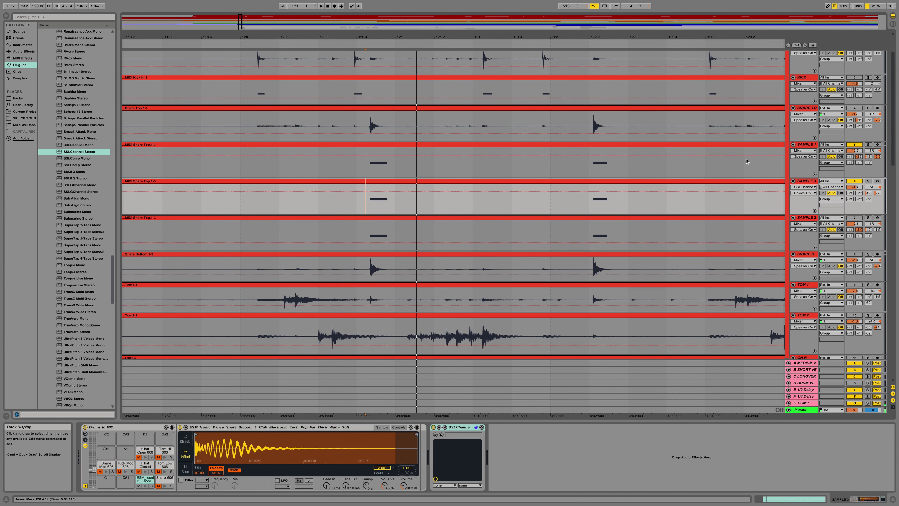
key(space)
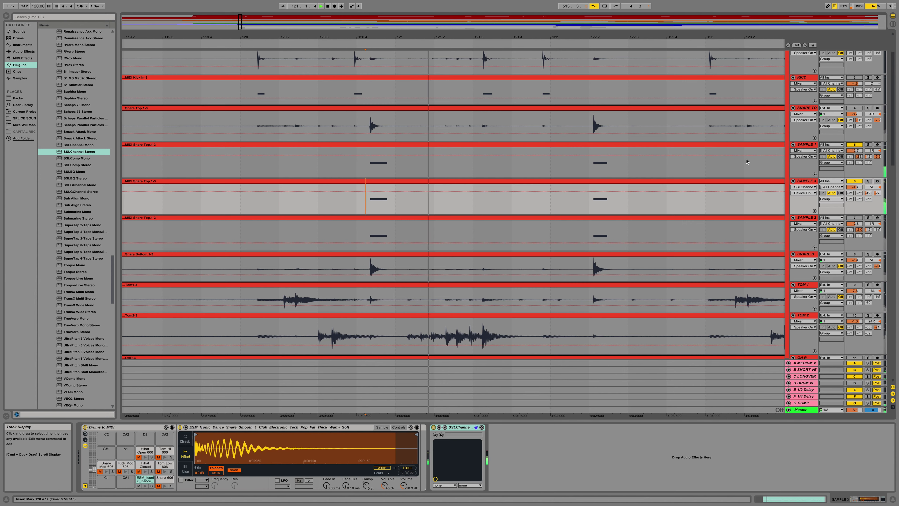
key(space)
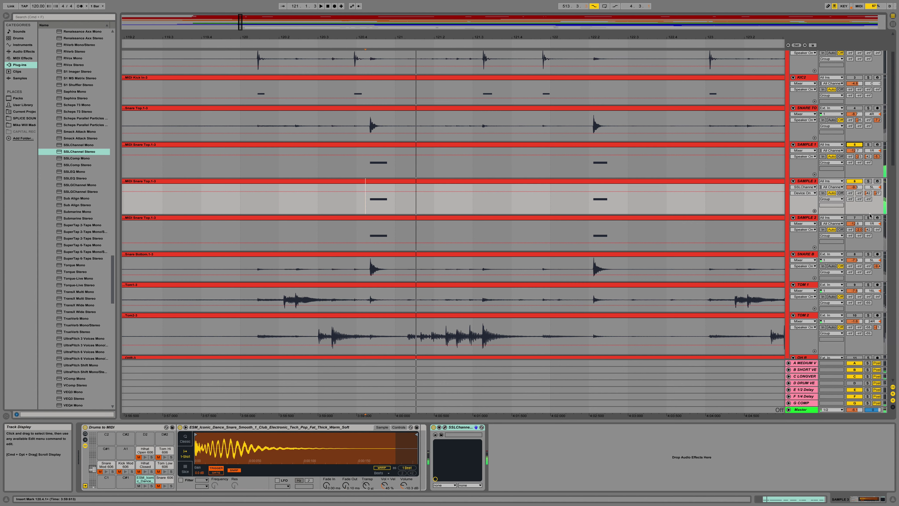
click(854, 108)
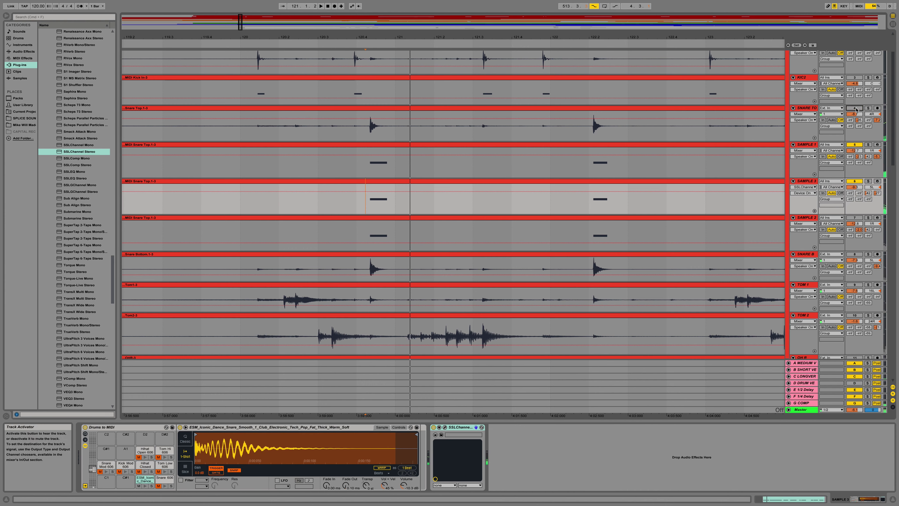
Deactivate SAMPLE 3, activate and select SAMPLE 2 just before its first visible note, and solo the LD_Snare_Fat_05_FA pad.
click(854, 181)
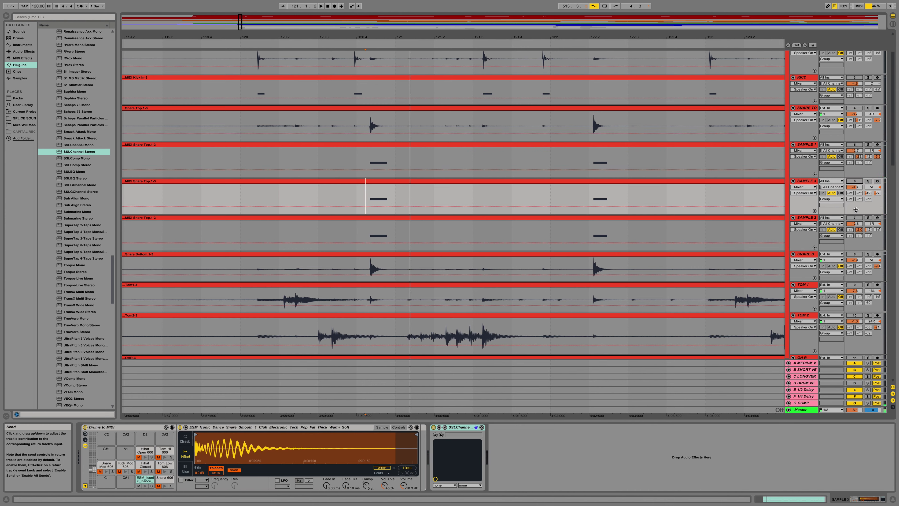
click(854, 217)
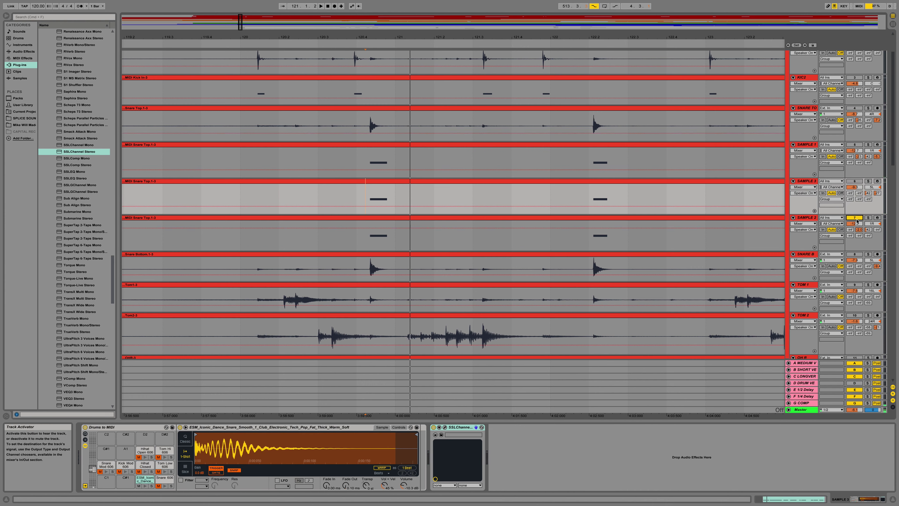
click(365, 246)
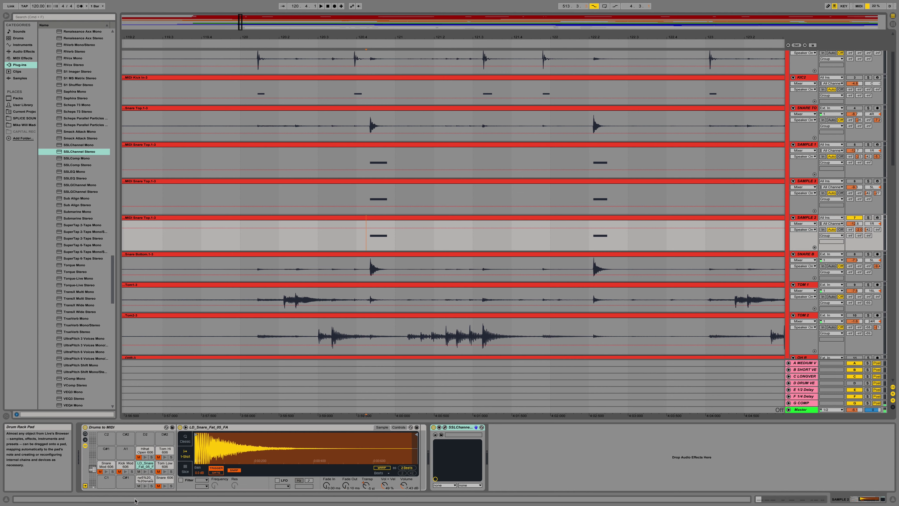
click(151, 471)
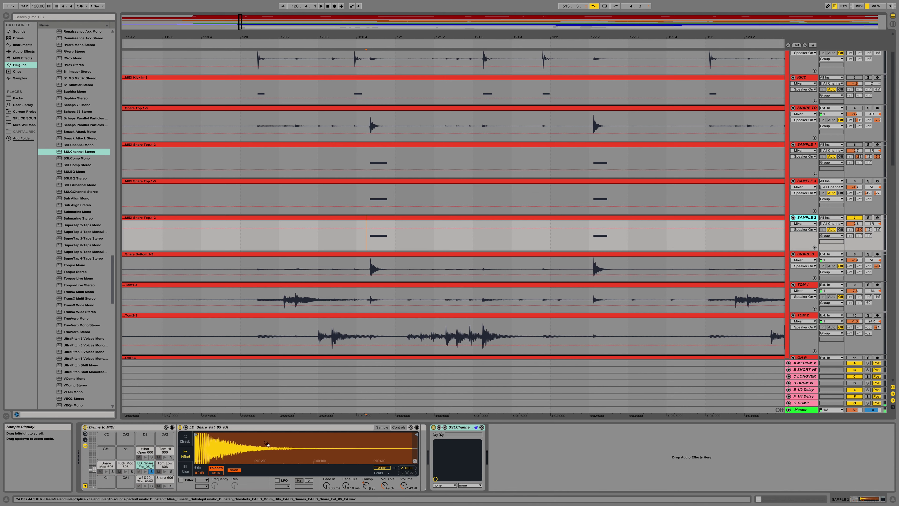
Bypass SSLChannel on SAMPLE 2 and play the unprocessed snare sample.
click(435, 428)
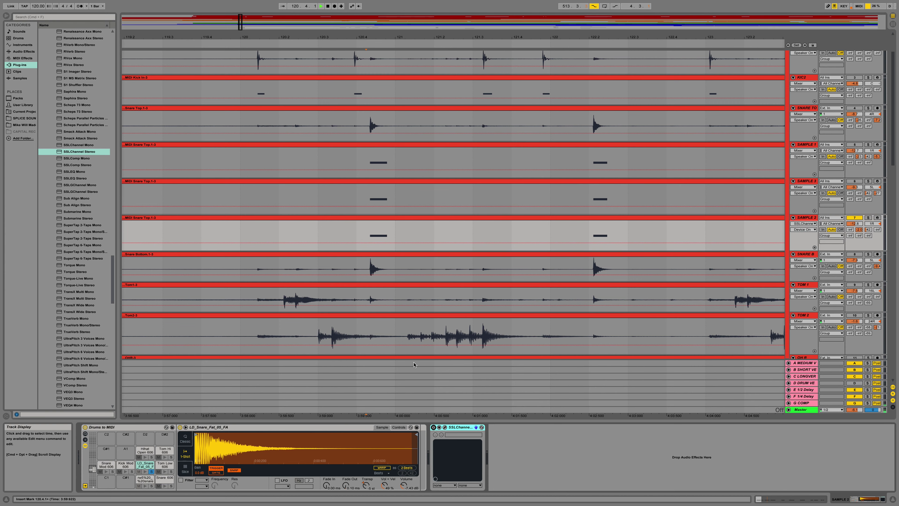
key(space)
scroll(439, 305, down, 1)
click(806, 211)
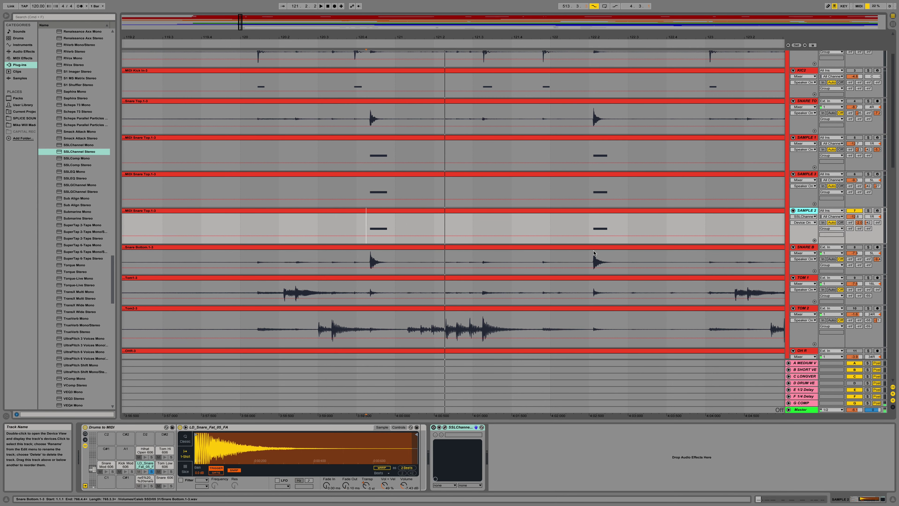
scroll(418, 325, up, 1)
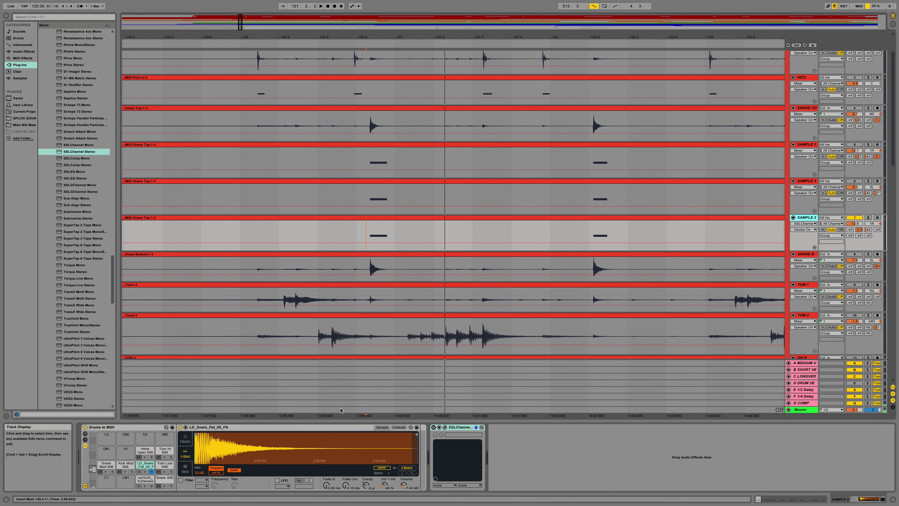
scroll(340, 411, up, 2)
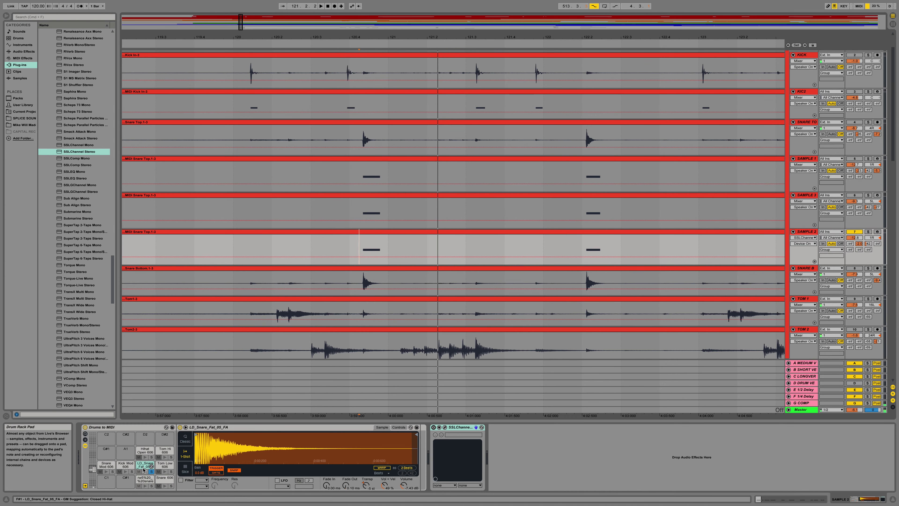
Raise the Transpose of the LD_Snare_Fat_05_FA sample and play SAMPLE 2 to hear the pitch change.
click(365, 485)
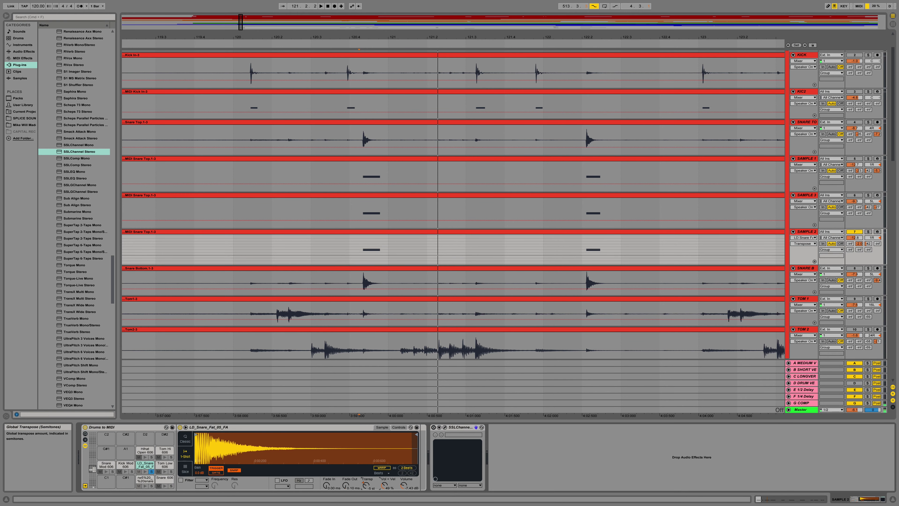
drag(366, 486, 366, 479)
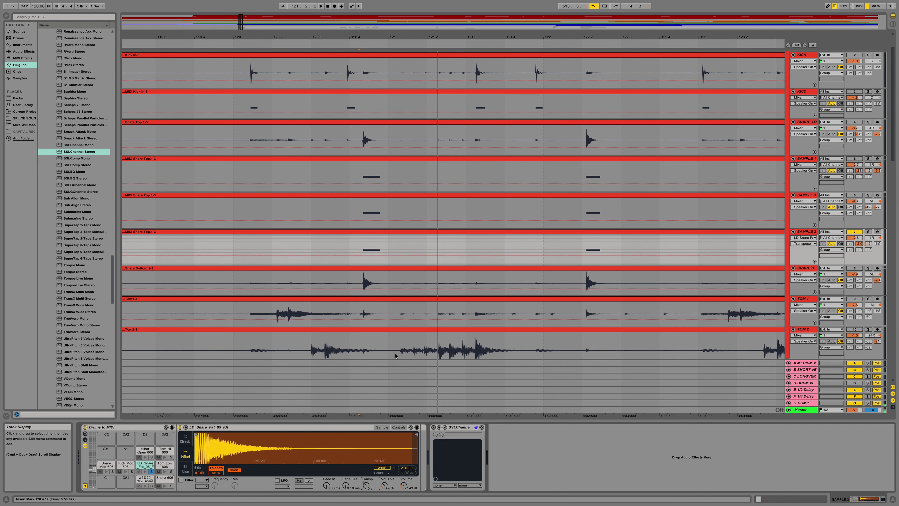
key(space)
key(space)
key(space)
key(space)
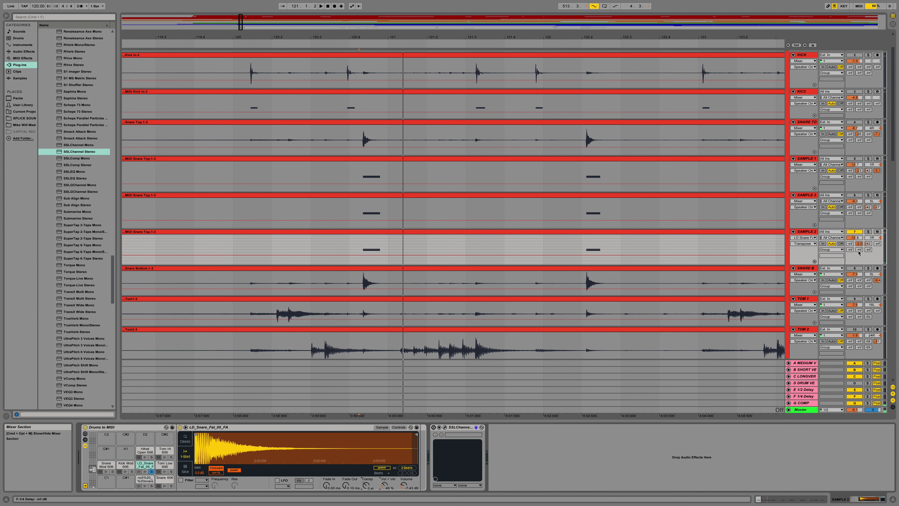
Deactivate return track B (short verb) and play SAMPLE 2 without that reverb.
click(854, 370)
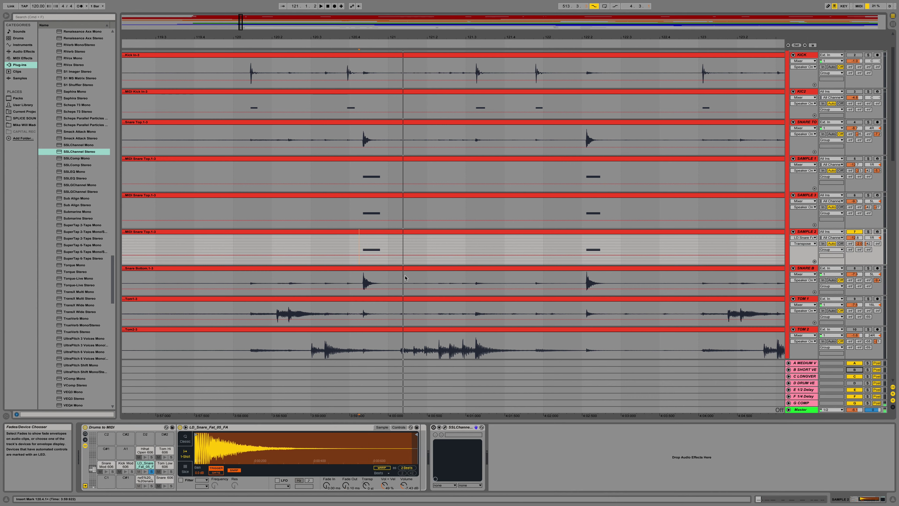
key(space)
key(space)
key(space)
key(space)
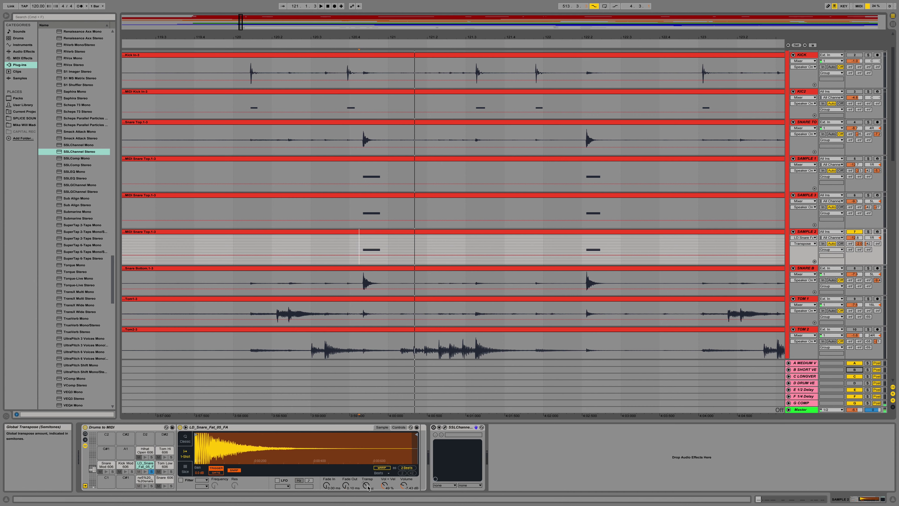
Lower the Transpose of LD_Snare_Fat_05_FA and play from just before the first visible snare hit.
drag(366, 485, 366, 493)
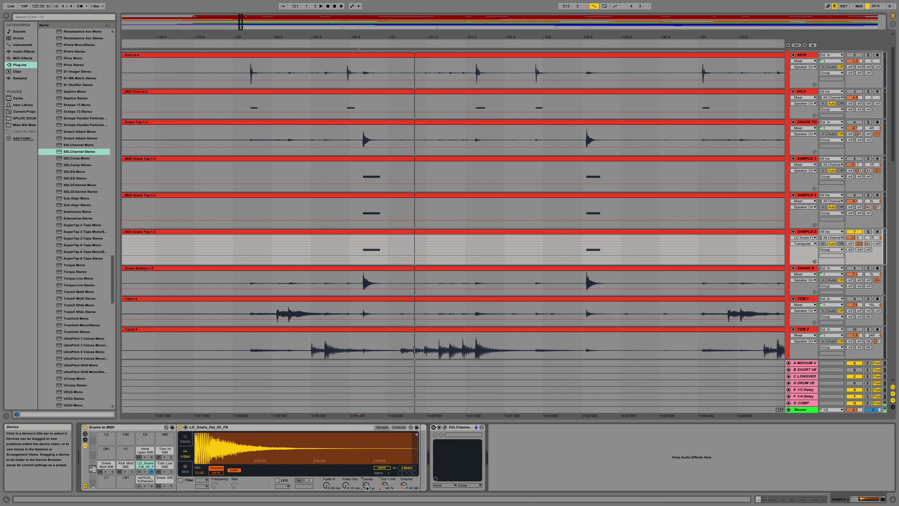
scroll(370, 311, down, 1)
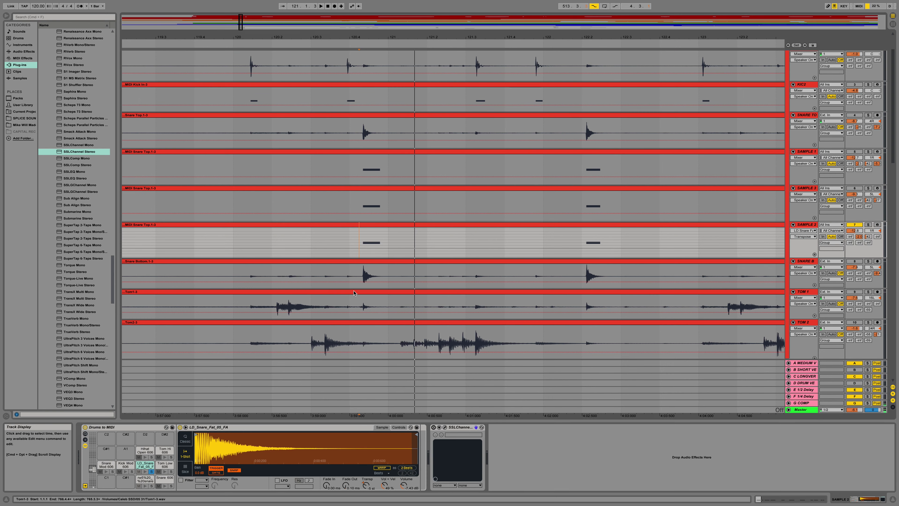
click(355, 273)
key(space)
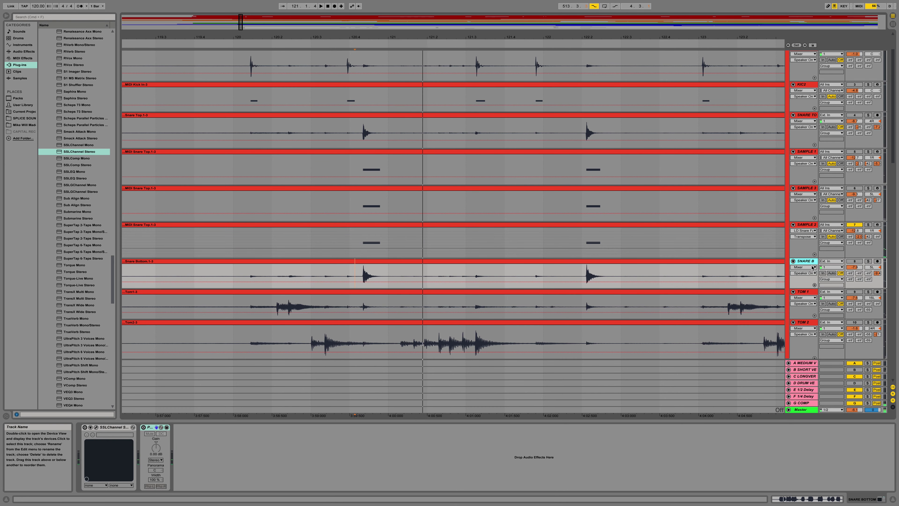
Reselect SAMPLE 2, re-enable its SSLChannel, inspect the low-mid frequency setting, and close the plug-in window.
click(813, 224)
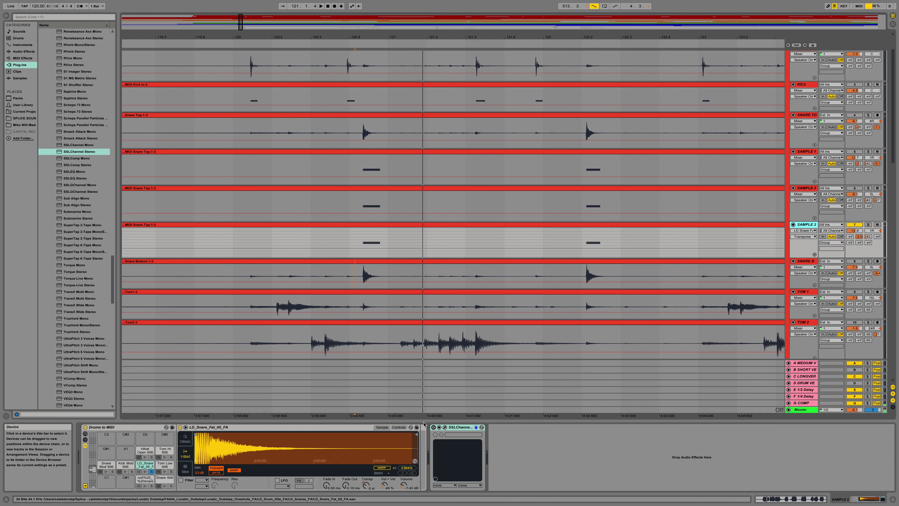
click(432, 429)
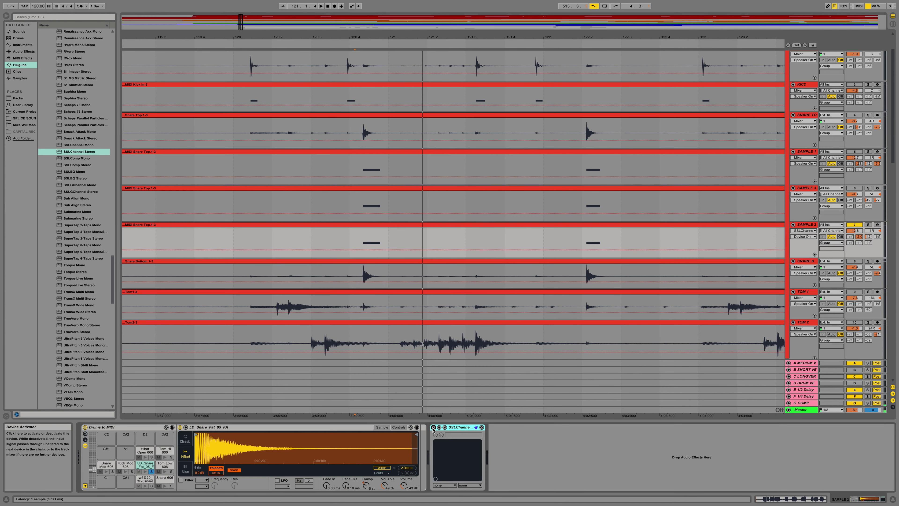
click(445, 427)
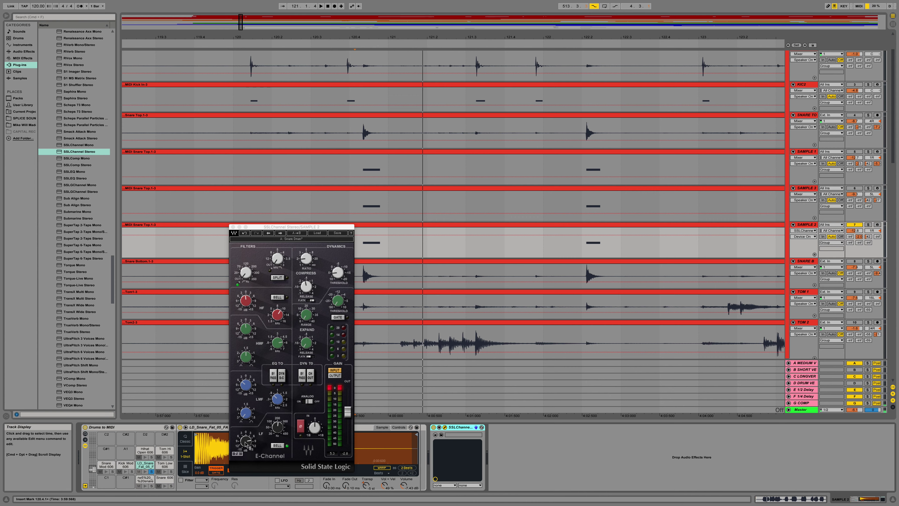
click(274, 401)
click(232, 227)
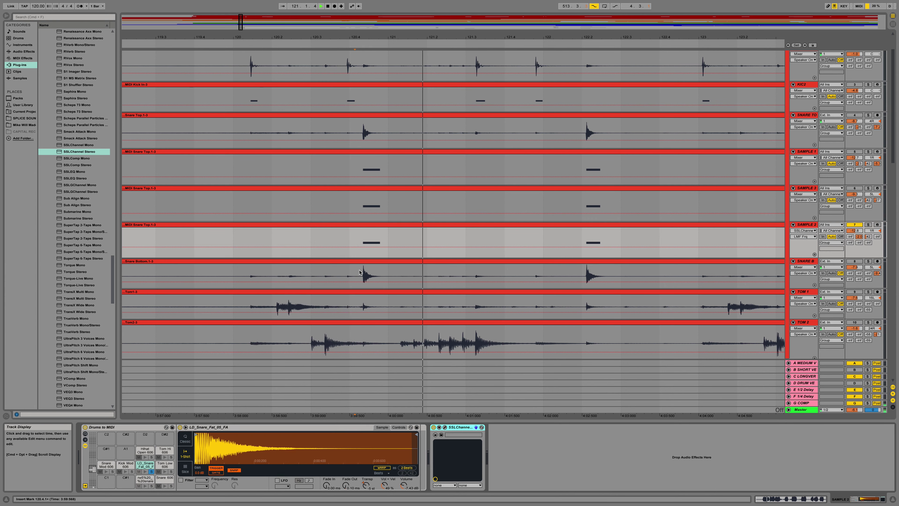
Play SAMPLE 2 with SSLChannel enabled to hear the processed snare sample.
scroll(359, 272, down, 1)
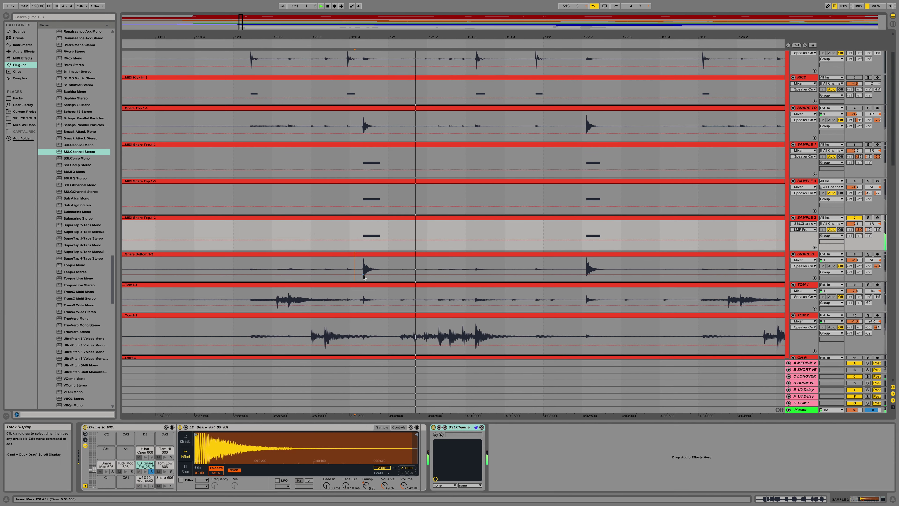
click(448, 431)
key(space)
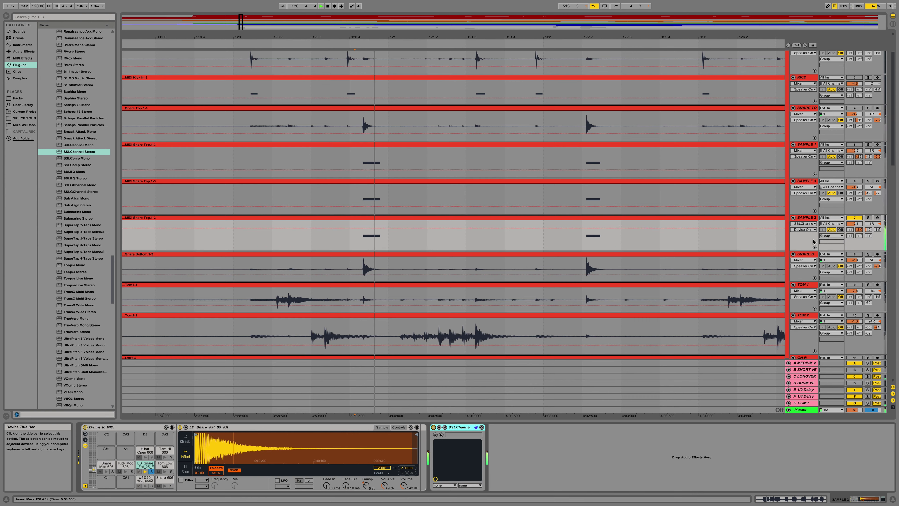
key(space)
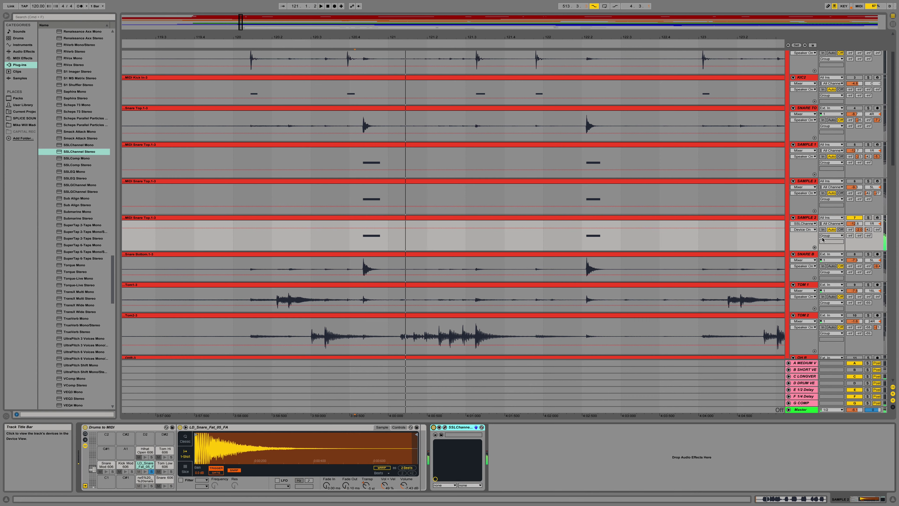
Reactivate return track B (short verb) and play SAMPLE 2 with that reverb.
click(854, 370)
click(812, 371)
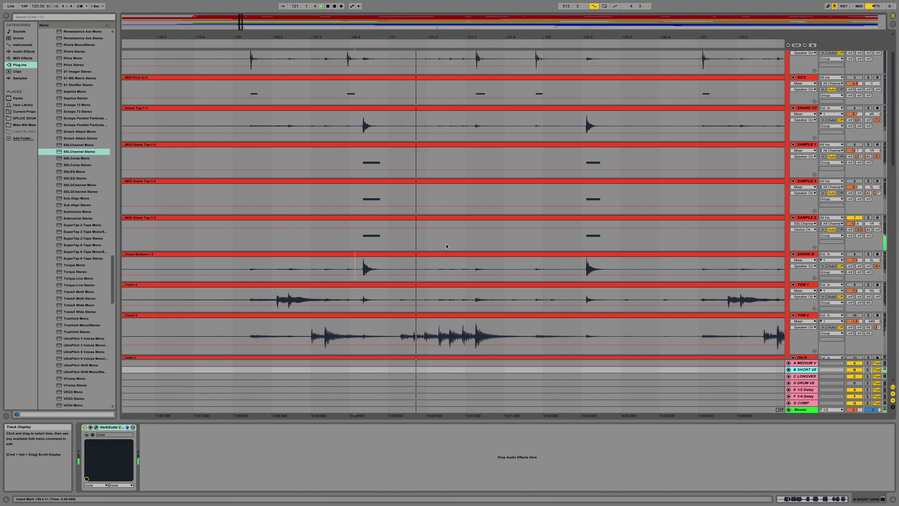
key(space)
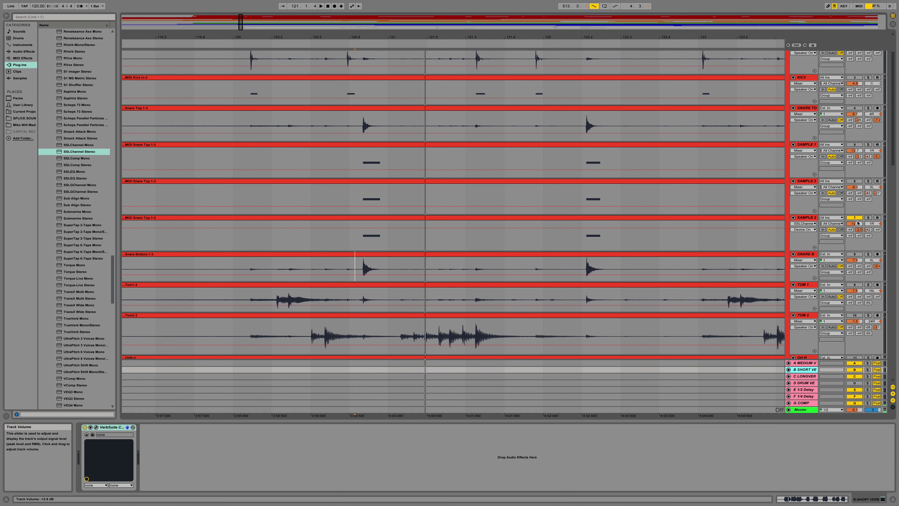
Deactivate SAMPLE 2, activate and select SNARE BOTTOM, and play it with its SSLChannel bypassed.
click(811, 254)
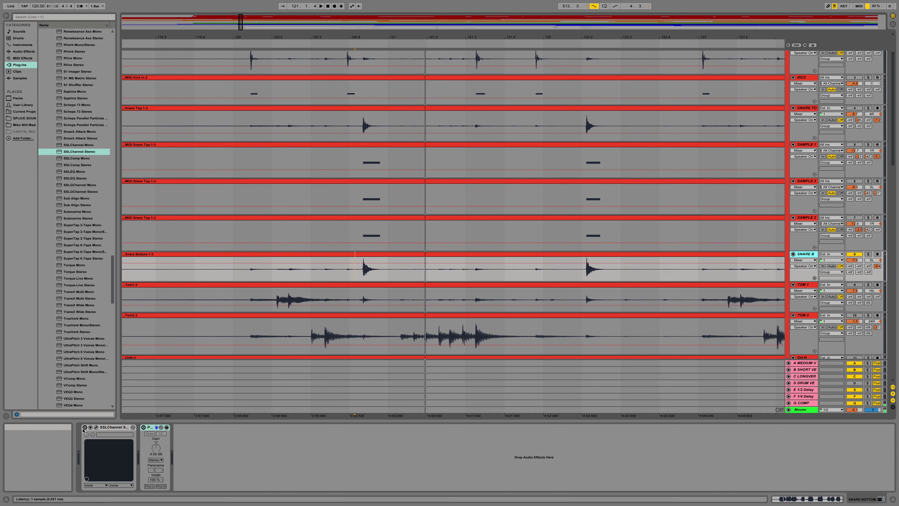
click(98, 430)
click(85, 427)
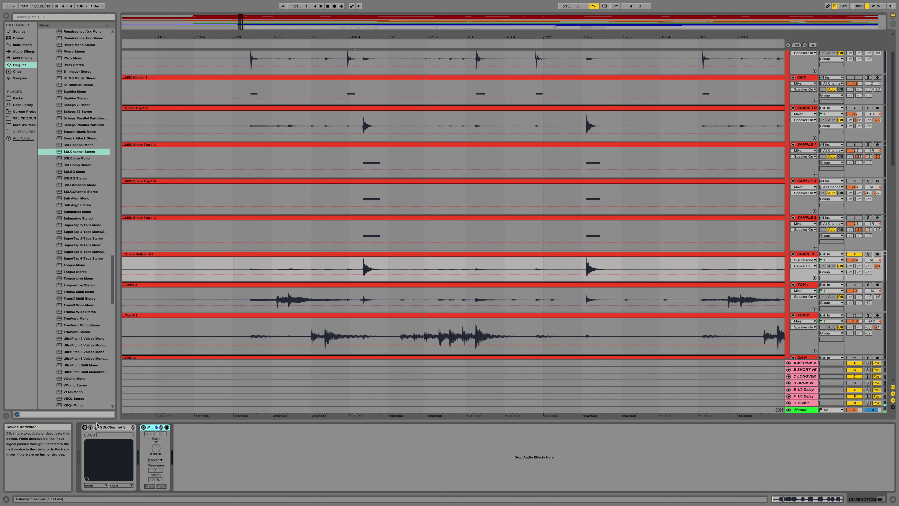
key(space)
key(space)
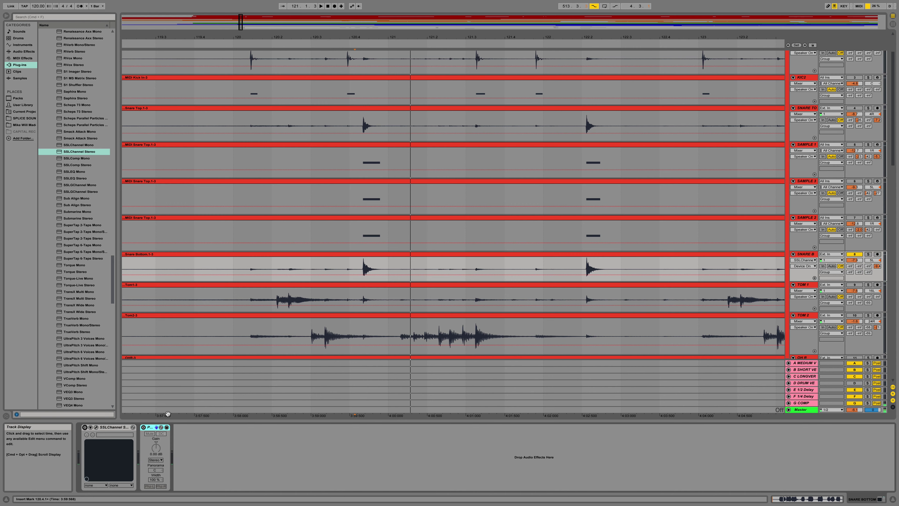
Enable the SSLChannel and phase inversion on both channels for SNARE BOTTOM, then inspect the SSLChannel settings and close its window.
click(85, 427)
click(144, 428)
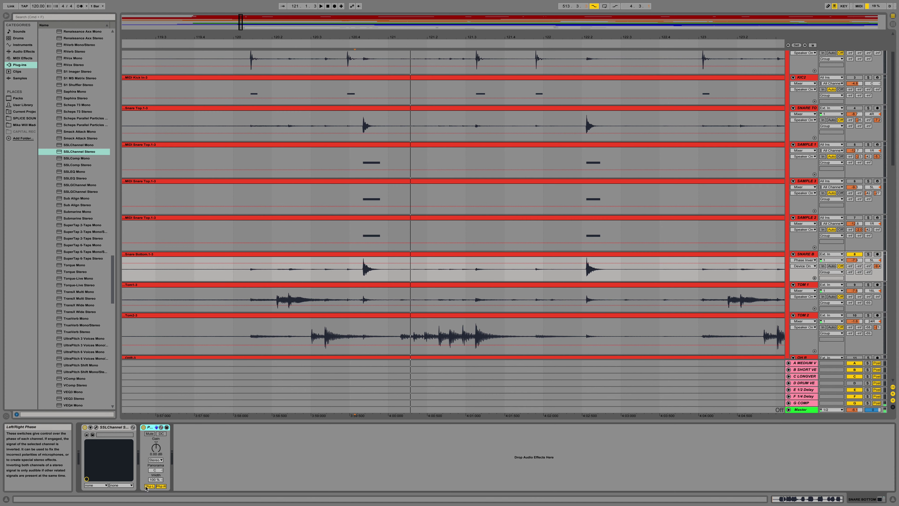
click(96, 427)
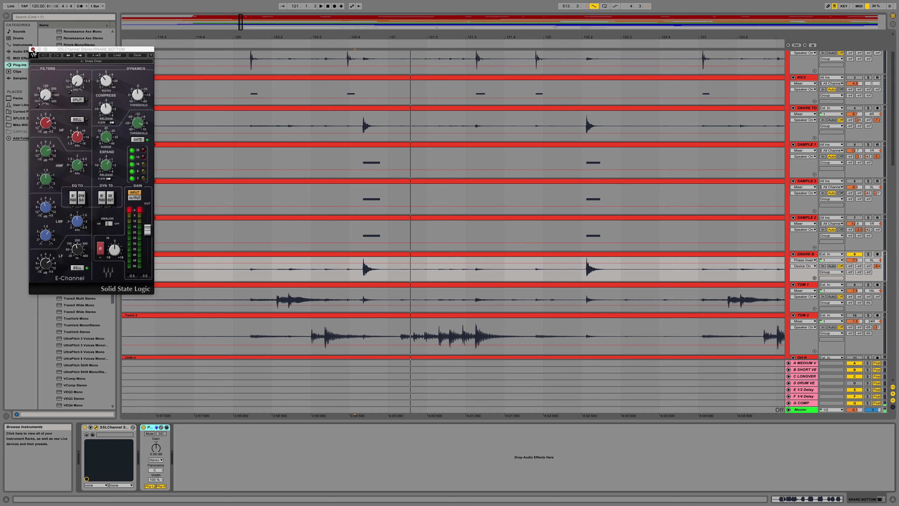
click(33, 49)
Play SNARE BOTTOM with the SSLChannel and phase inversion enabled.
scroll(248, 53, down, 1)
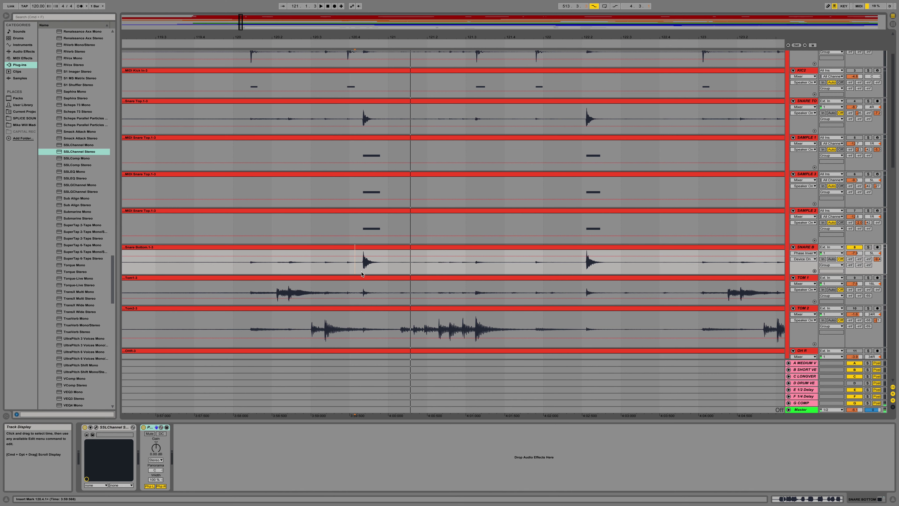
key(space)
key(space)
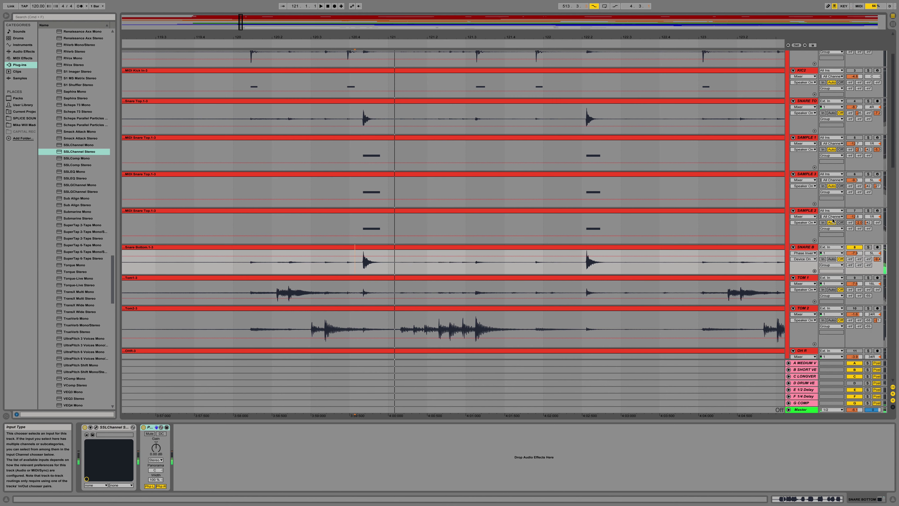
Activate SNARE TOP and all three snare sample tracks alongside SNARE BOTTOM and play the layered snare.
click(855, 174)
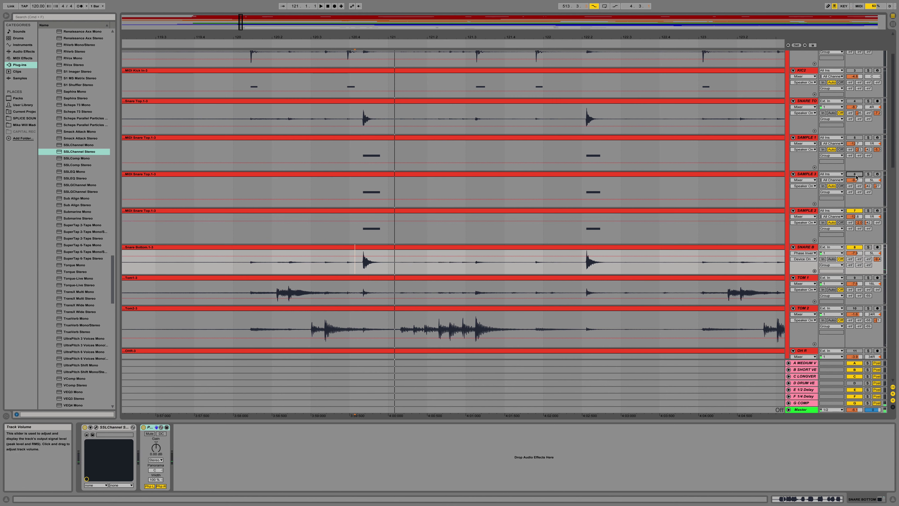
click(856, 137)
click(855, 101)
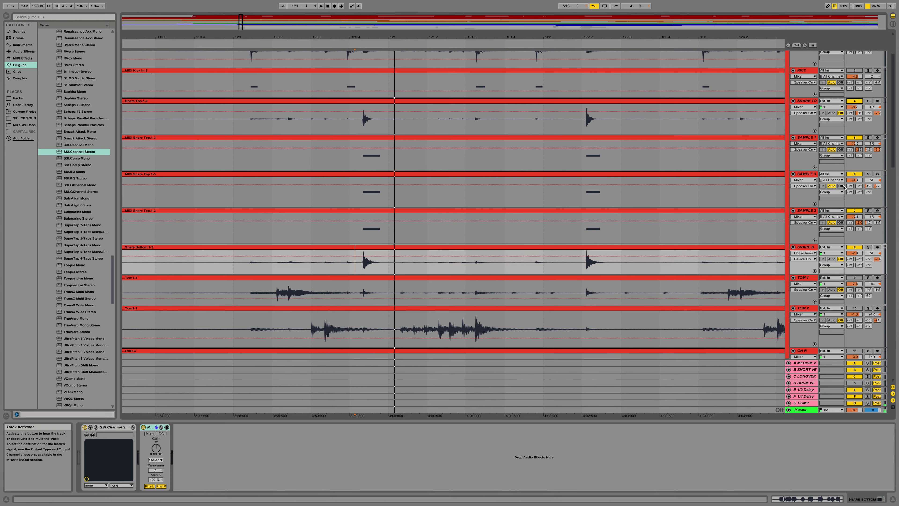
scroll(353, 235, up, 2)
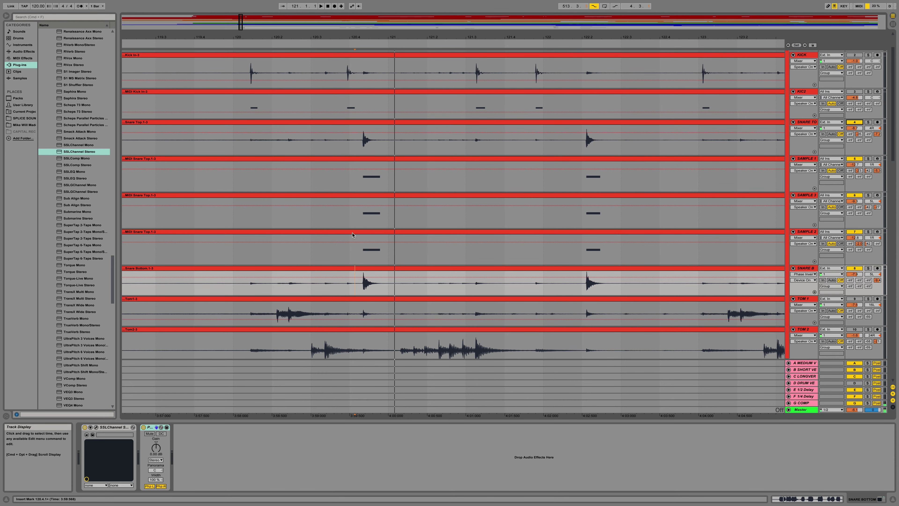
key(space)
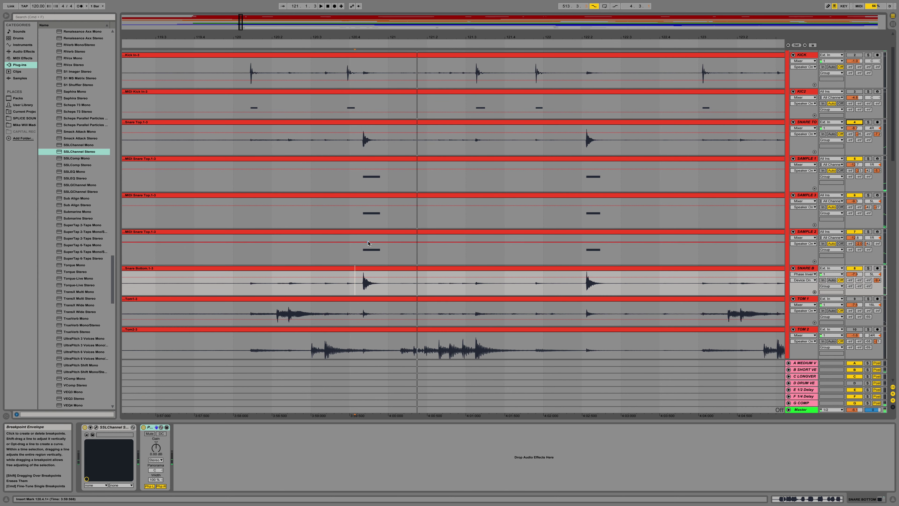
Deactivate SNARE TOP, the three snare sample tracks and SNARE BOTTOM, and activate only TOM 1.
scroll(620, 257, down, 5)
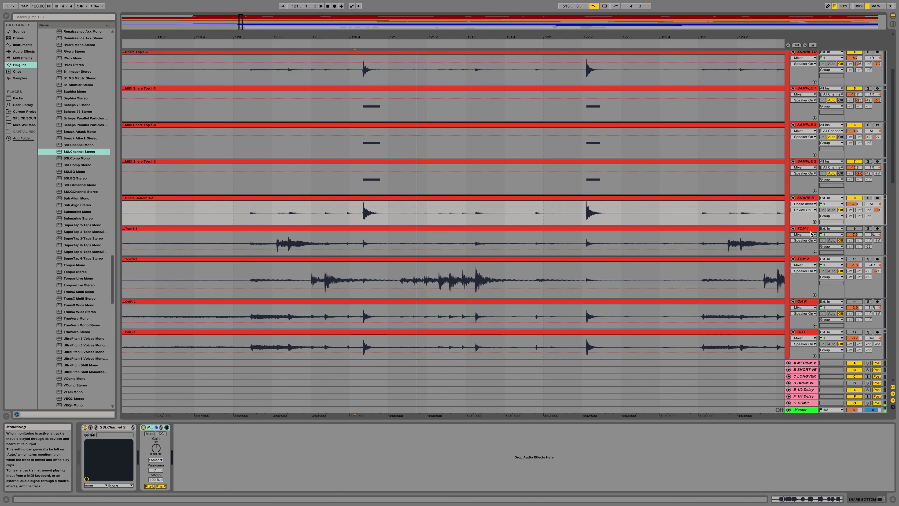
click(803, 229)
scroll(821, 247, up, 1)
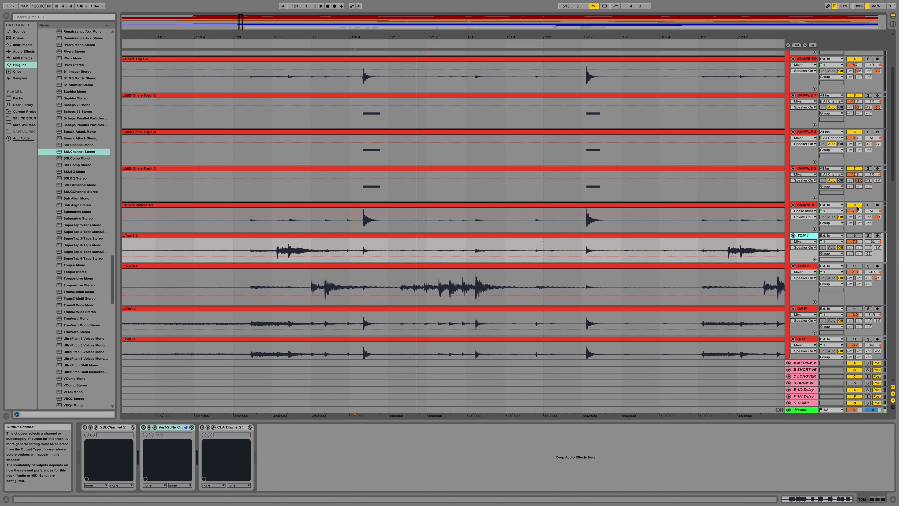
drag(855, 205, 857, 105)
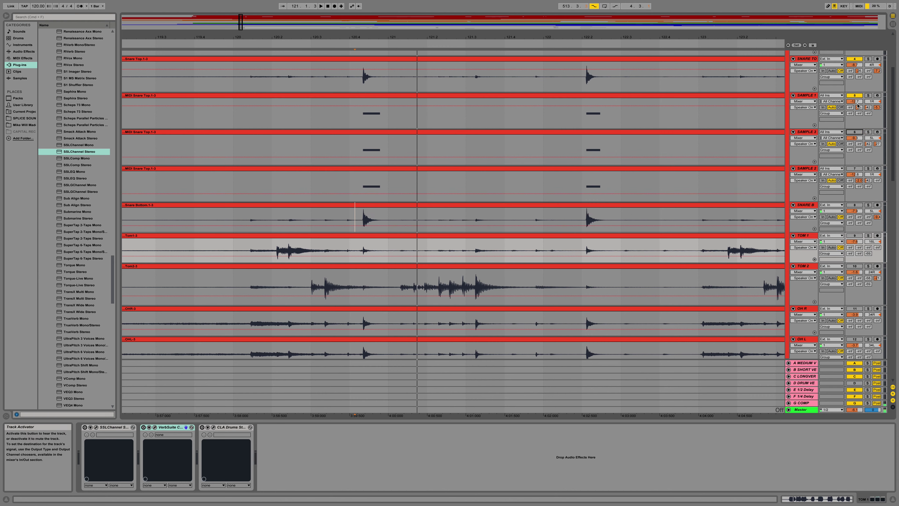
click(857, 103)
click(854, 59)
scroll(853, 67, up, 2)
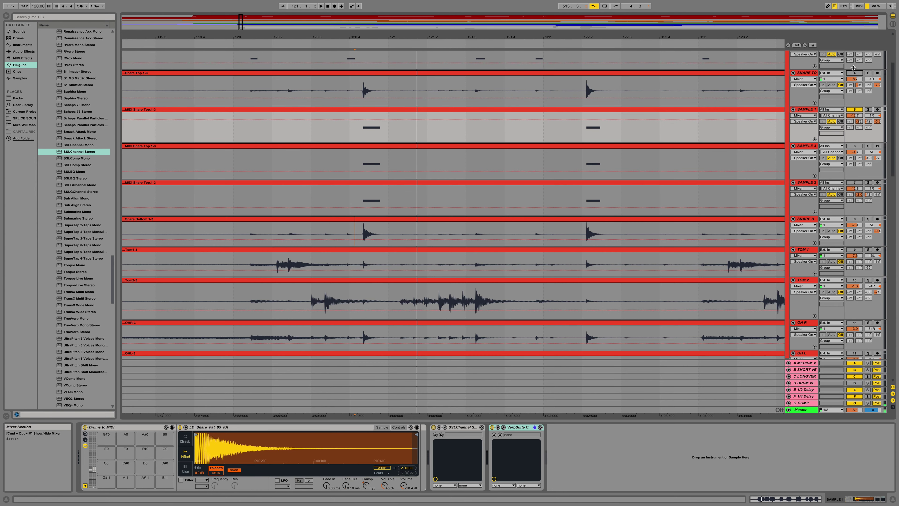
scroll(853, 68, up, 5)
click(854, 144)
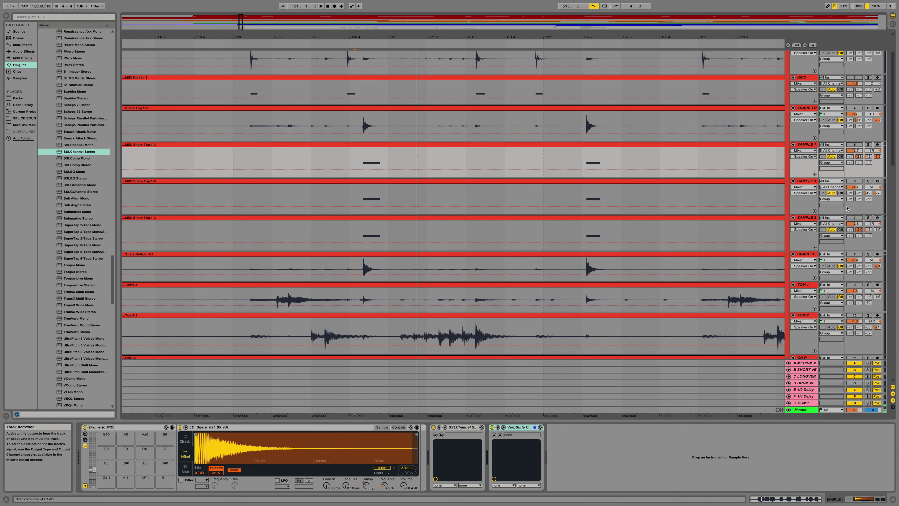
click(855, 284)
Play TOM 1 from just before its first visible hit with its plug-ins bypassed, and select the track.
key(space)
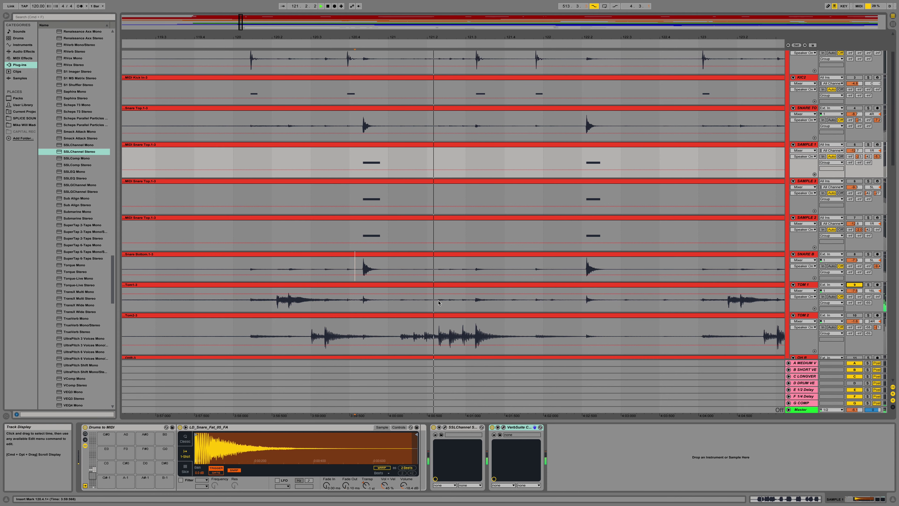
key(space)
scroll(354, 287, down, 5)
click(276, 272)
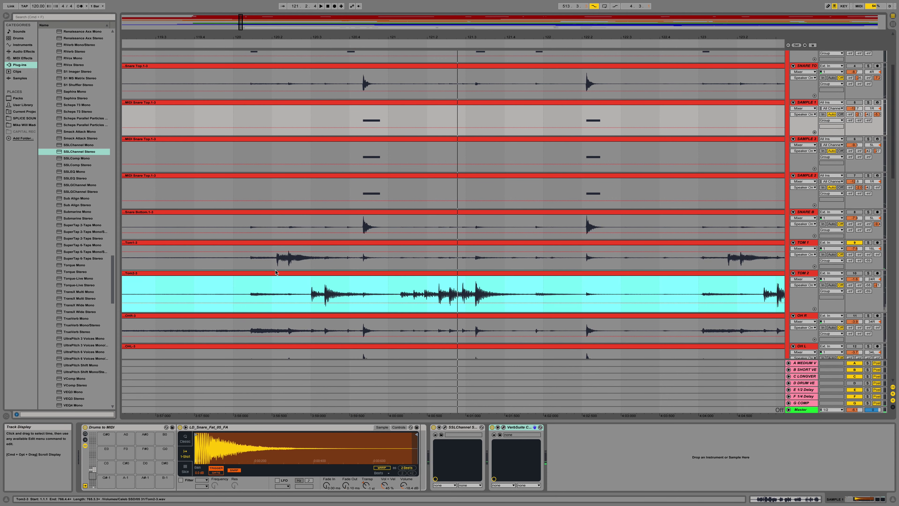
click(273, 267)
key(space)
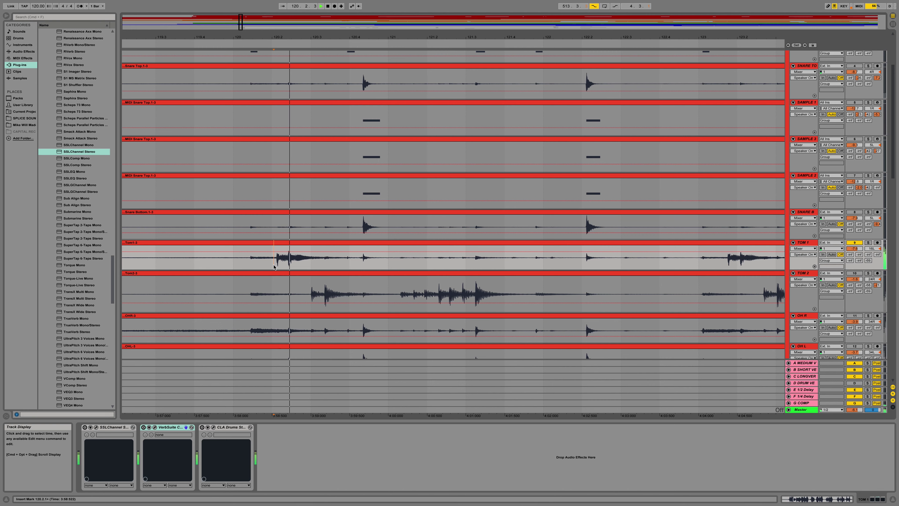
key(space)
click(802, 242)
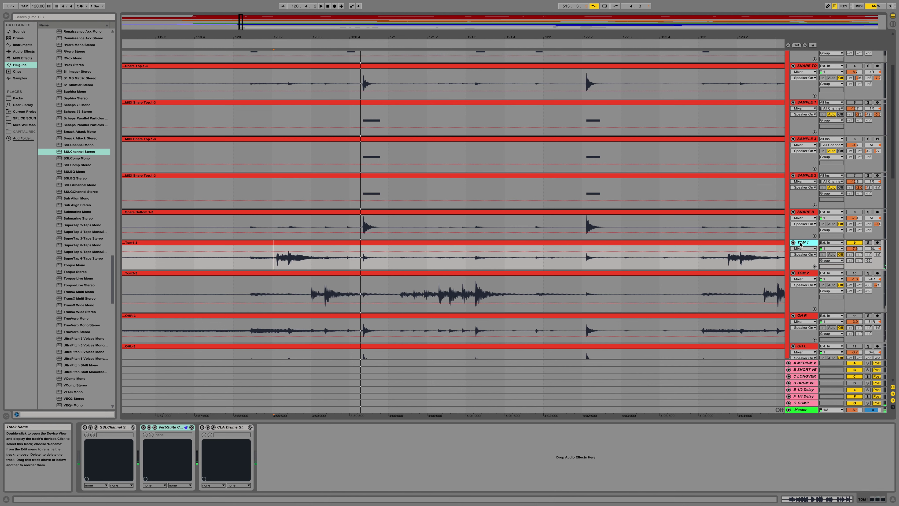
key(space)
key(space)
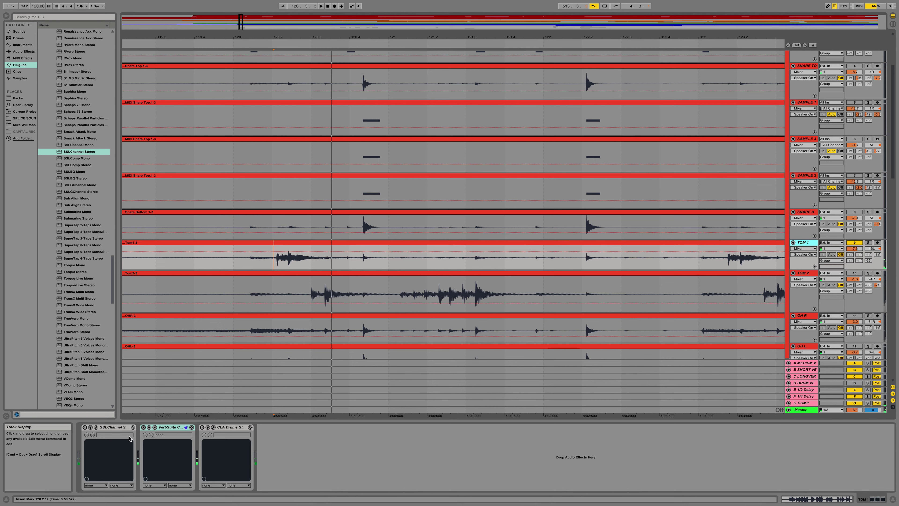
Enable and open the SSLChannel on TOM 1 and examine its gate threshold, low-frequency and low-mid EQ settings.
click(96, 427)
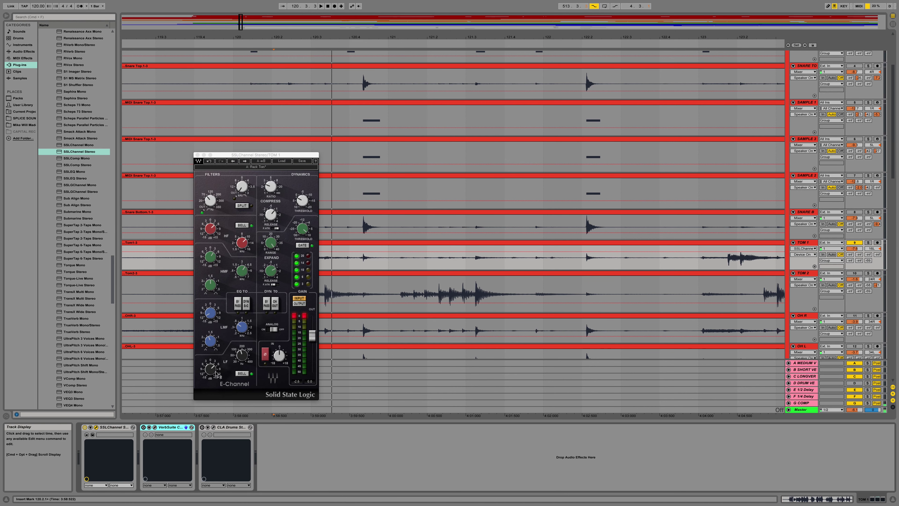
drag(217, 155, 203, 144)
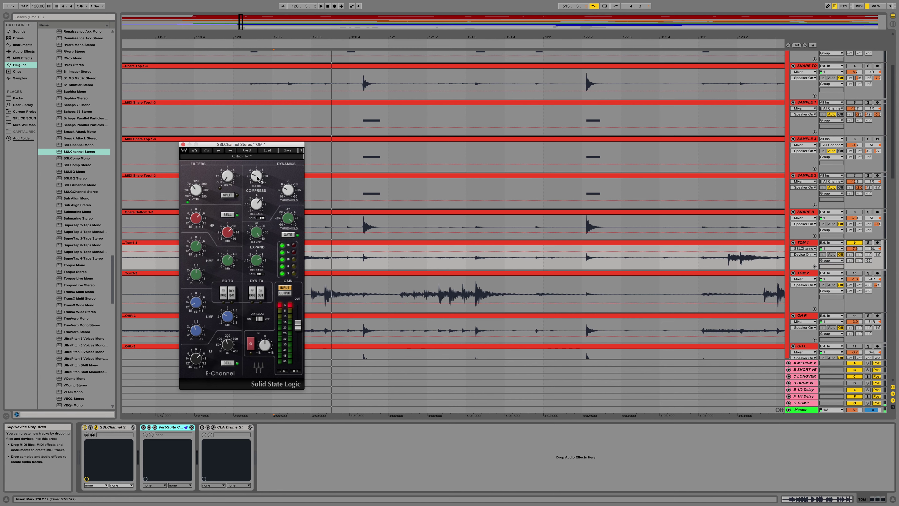
drag(259, 145, 269, 146)
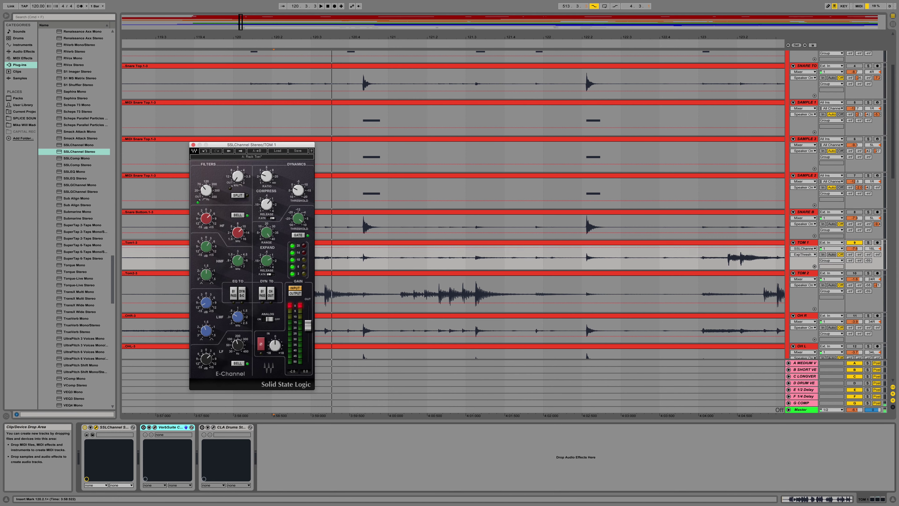
click(298, 219)
mouse_move(210, 359)
mouse_move(235, 318)
mouse_move(208, 308)
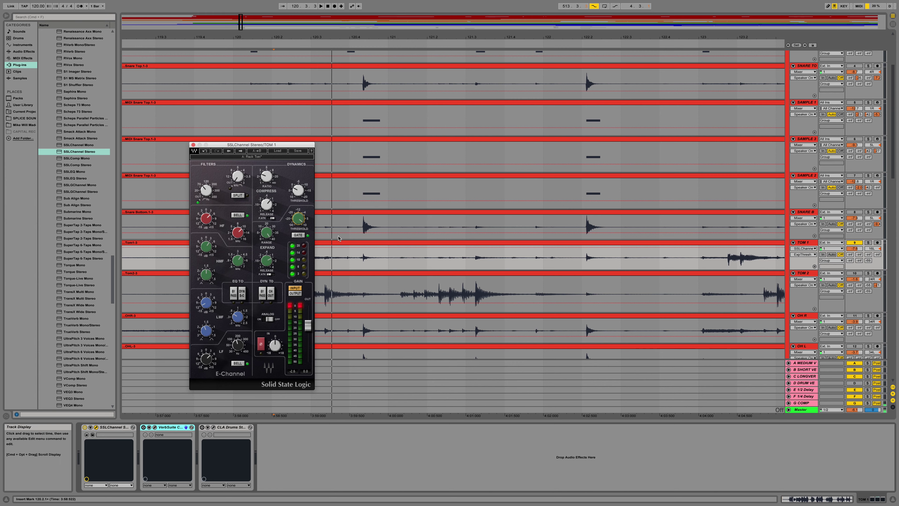
Play TOM 1 with the SSLChannel enabled to hear the gated and equalised tom.
mouse_move(242, 147)
mouse_down()
mouse_move(303, 145)
mouse_move(244, 148)
mouse_move(258, 142)
mouse_up()
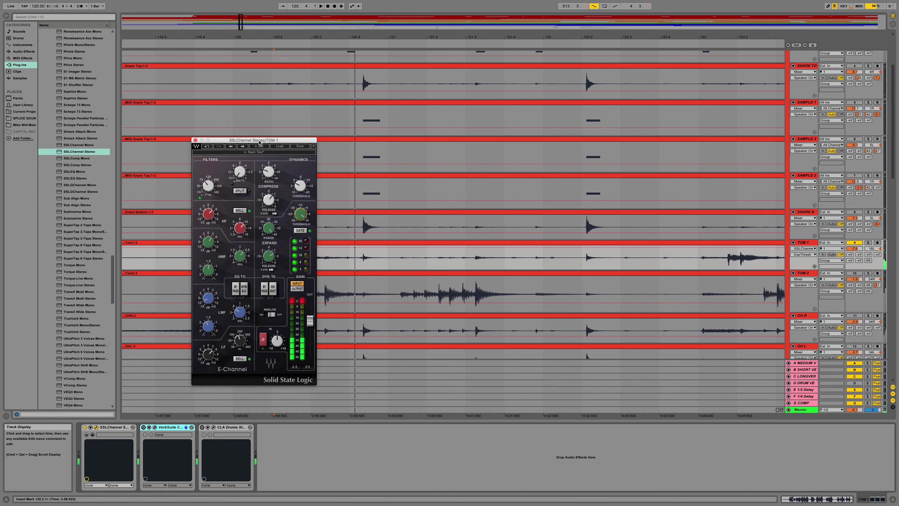
key(space)
key(space)
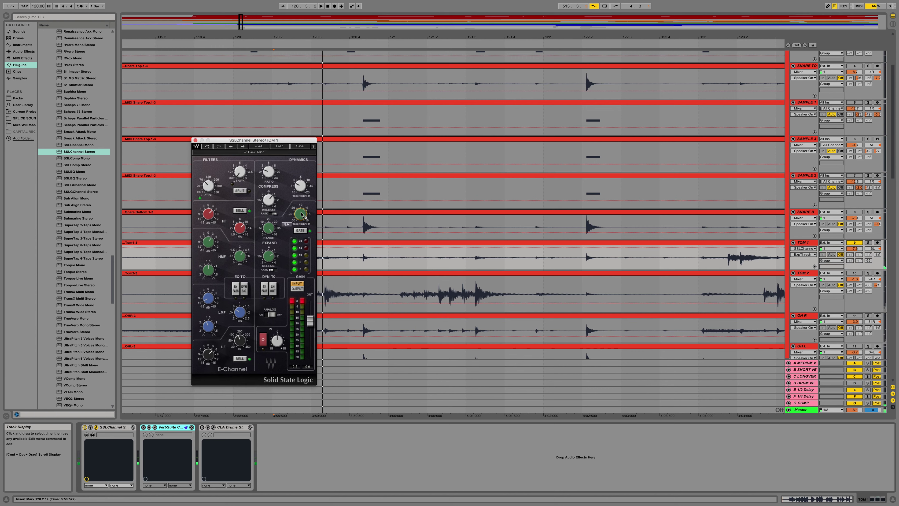
Enable VerbSuite Classics on TOM 1, check its dry/wet and EQ settings, nudge the decay to 999 ms, and close its window.
click(144, 428)
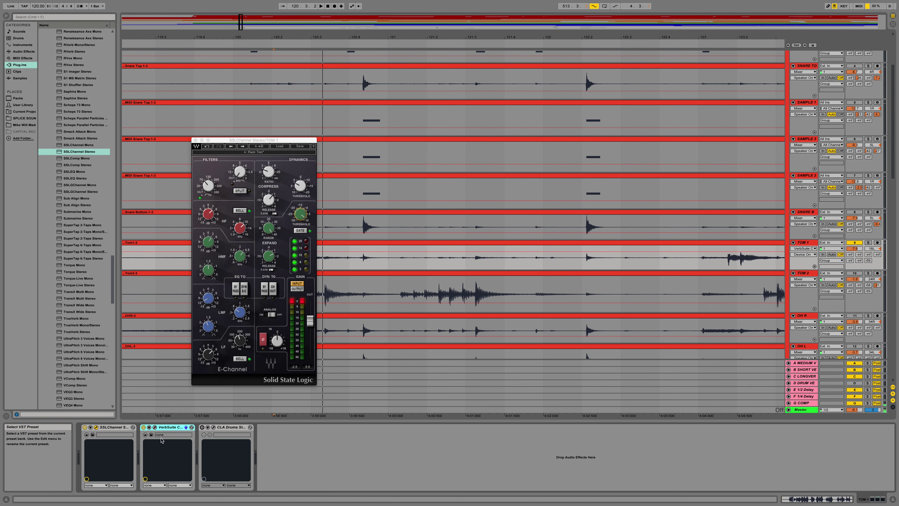
click(155, 428)
drag(414, 181, 485, 179)
click(624, 272)
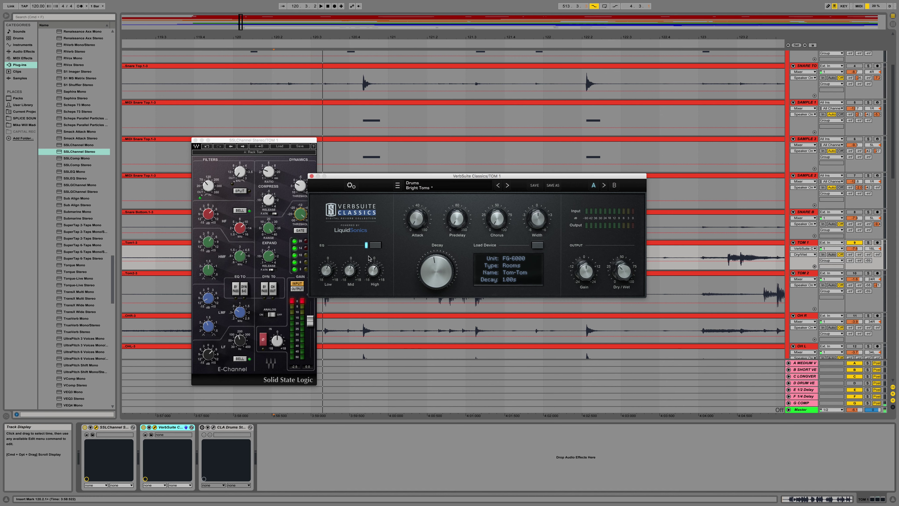
click(373, 277)
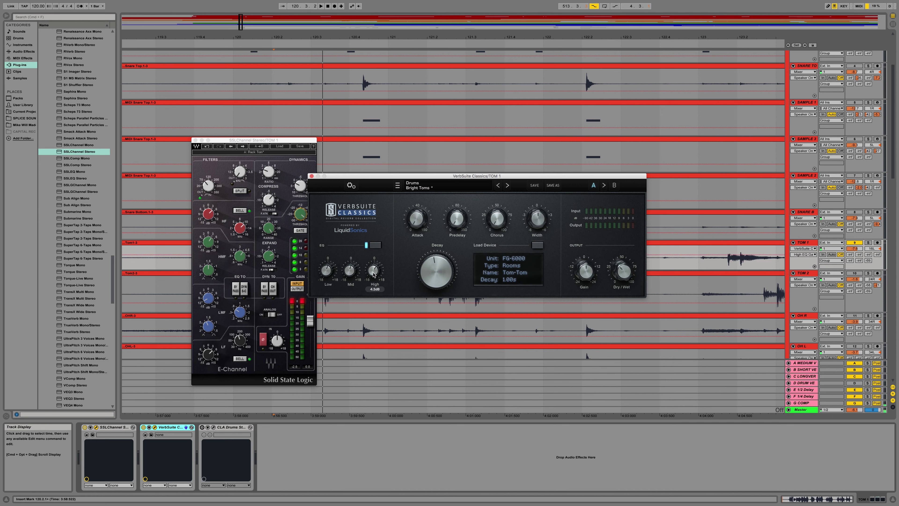
click(328, 267)
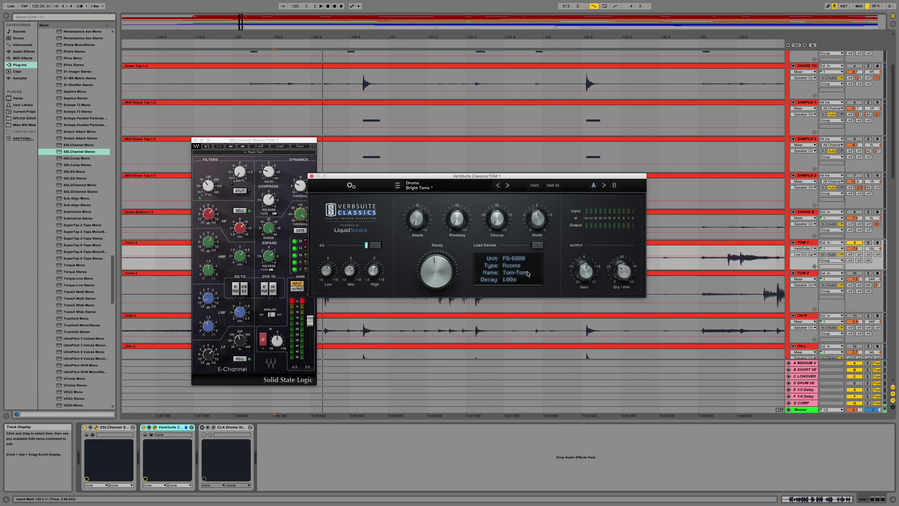
click(448, 289)
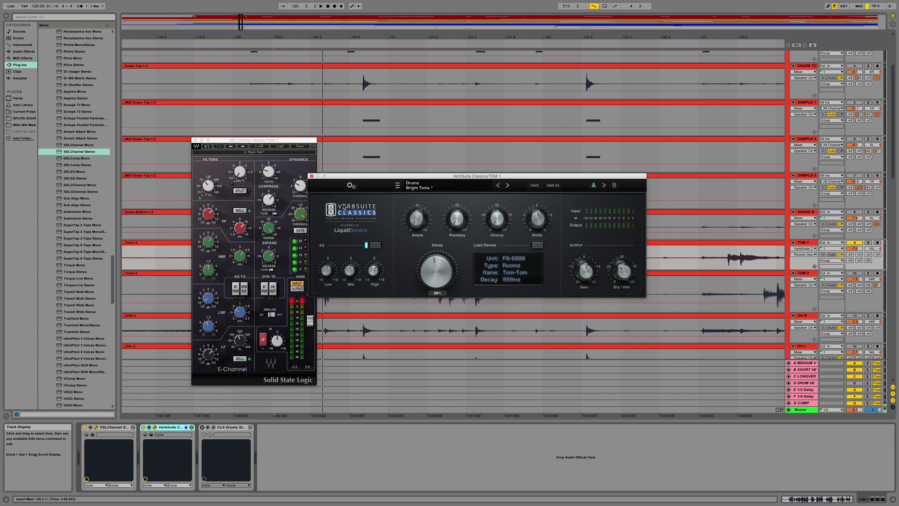
click(312, 176)
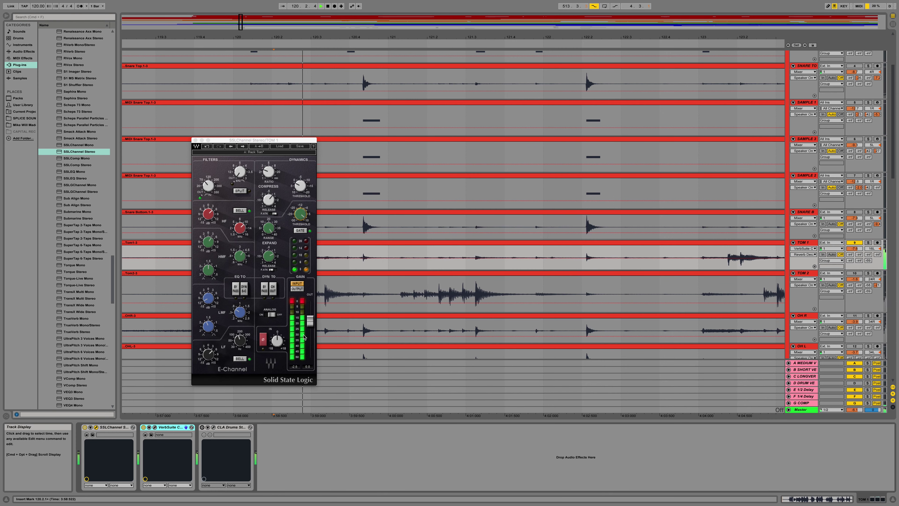
Bypass and re-enable VerbSuite Classics on TOM 1 around playback to compare the tom with and without its reverb.
click(143, 427)
key(space)
click(144, 427)
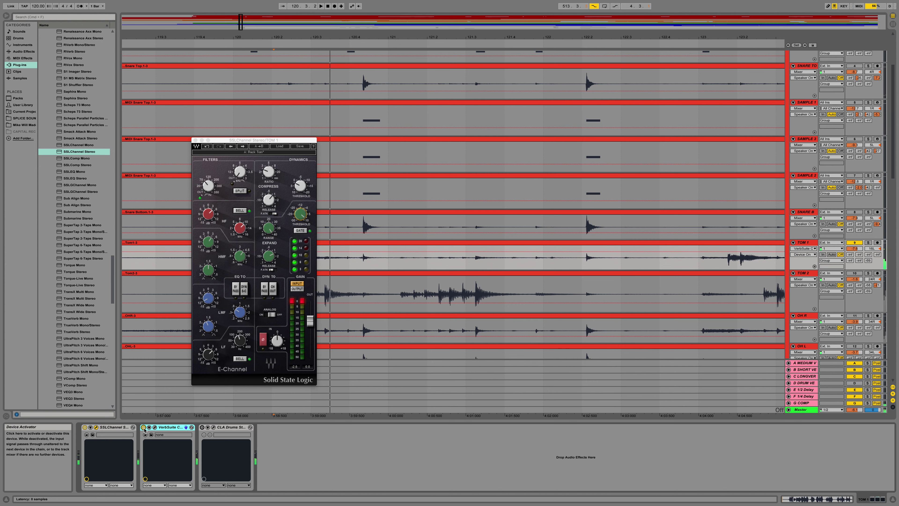
Enable CLA Drums on TOM 1, close the SSLChannel window and open the CLA Drums window.
click(227, 427)
click(202, 427)
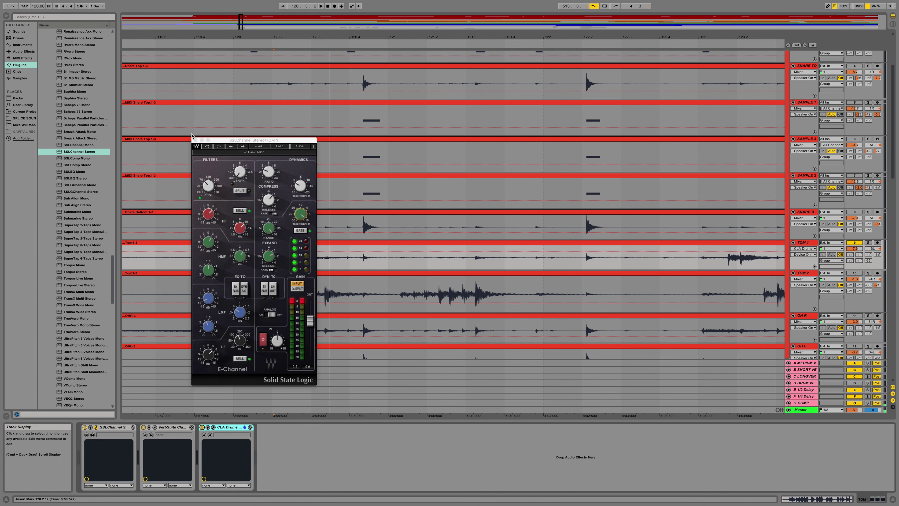
click(196, 140)
click(213, 427)
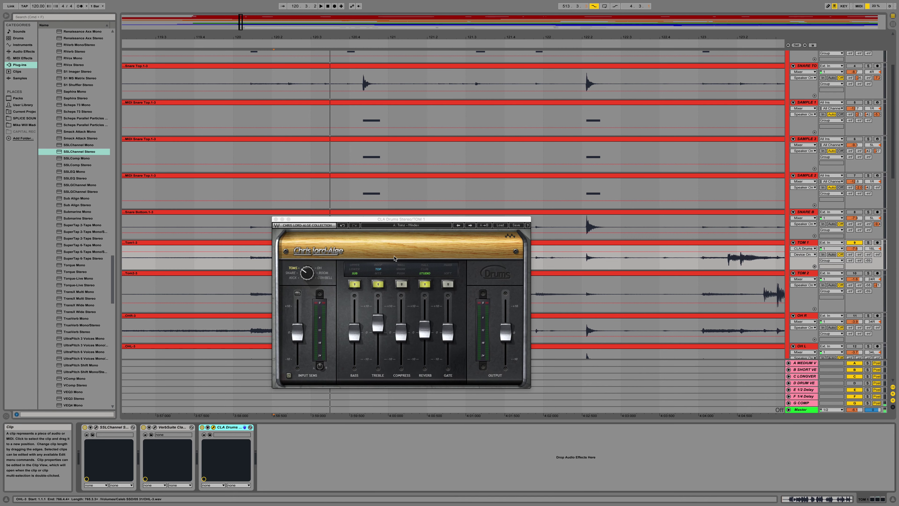
drag(412, 218, 420, 191)
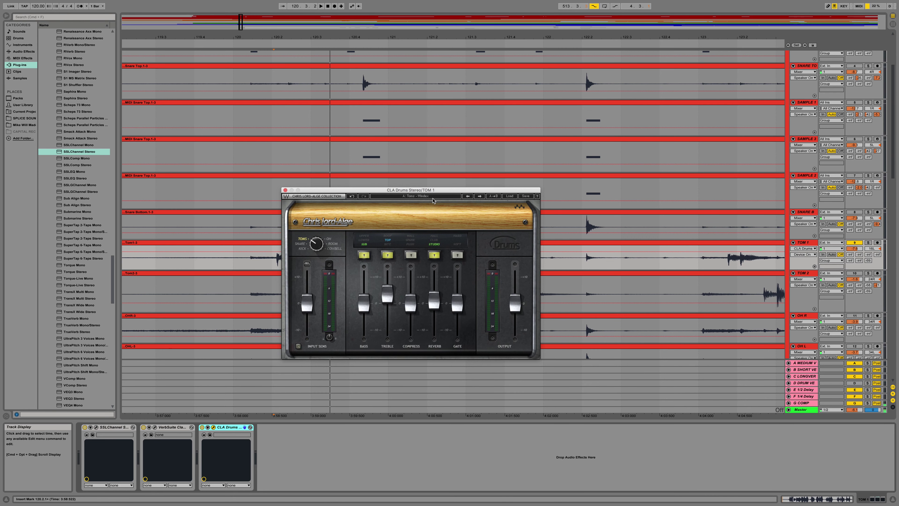
View the Toms factory presets available in CLA Drums without loading one.
click(507, 196)
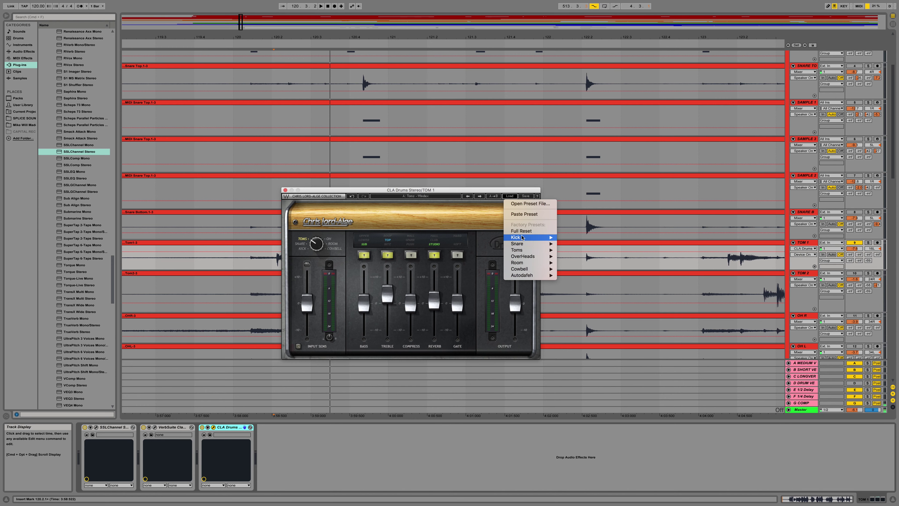
mouse_move(528, 250)
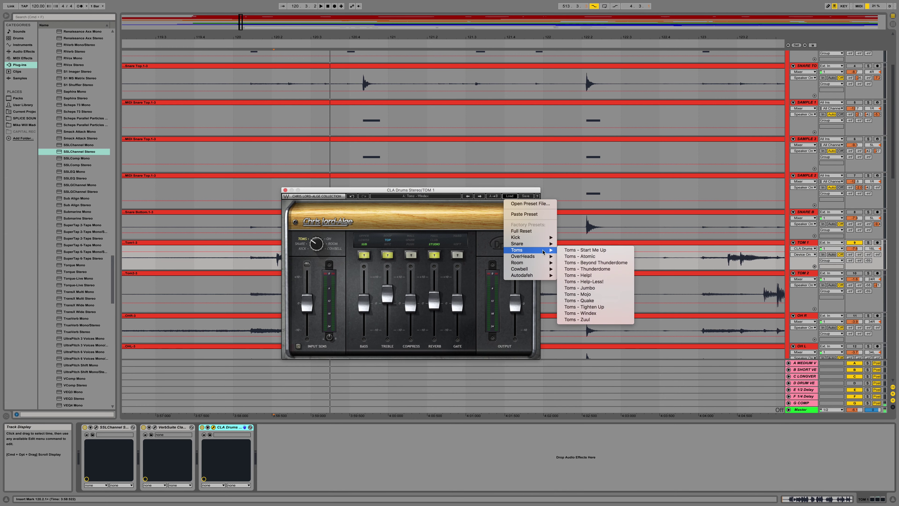
click(474, 173)
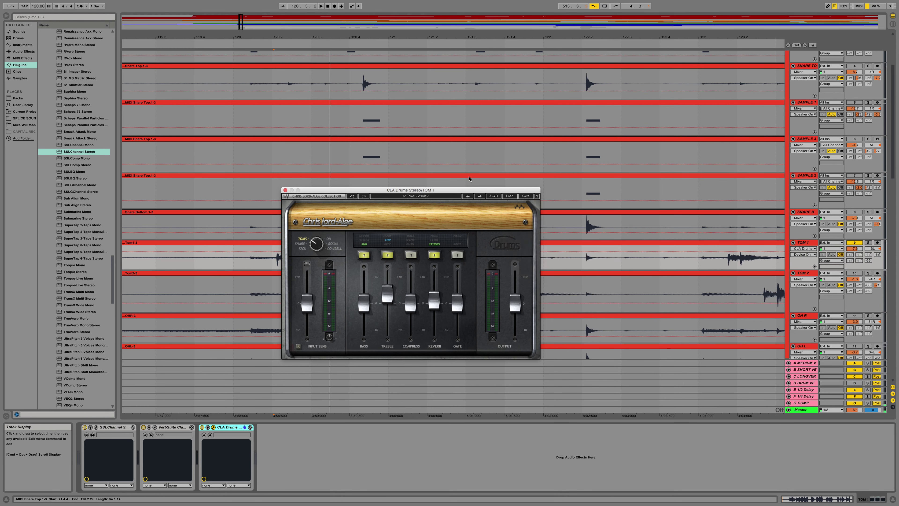
click(394, 193)
scroll(368, 198, up, 1)
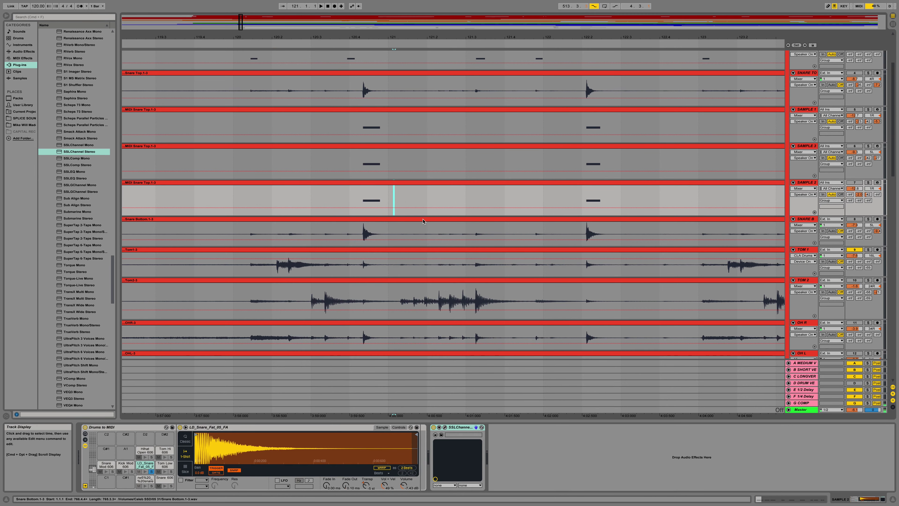
click(356, 200)
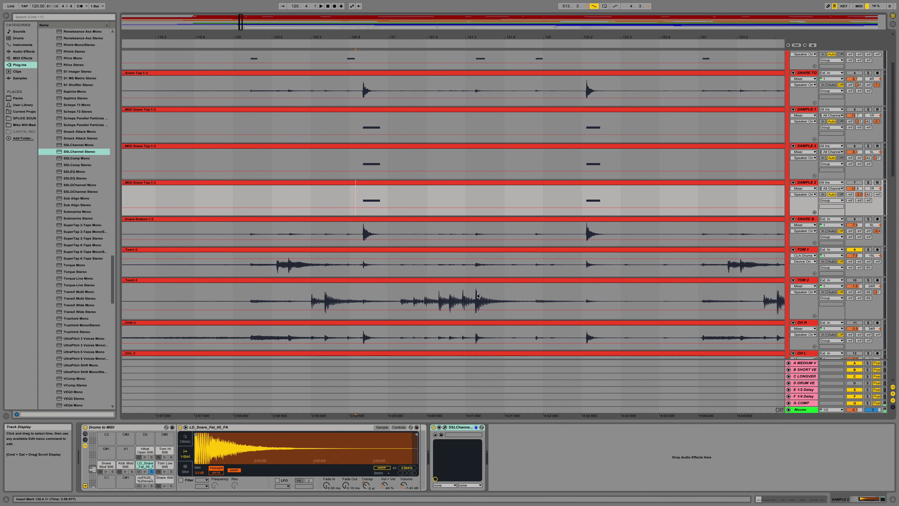
click(799, 221)
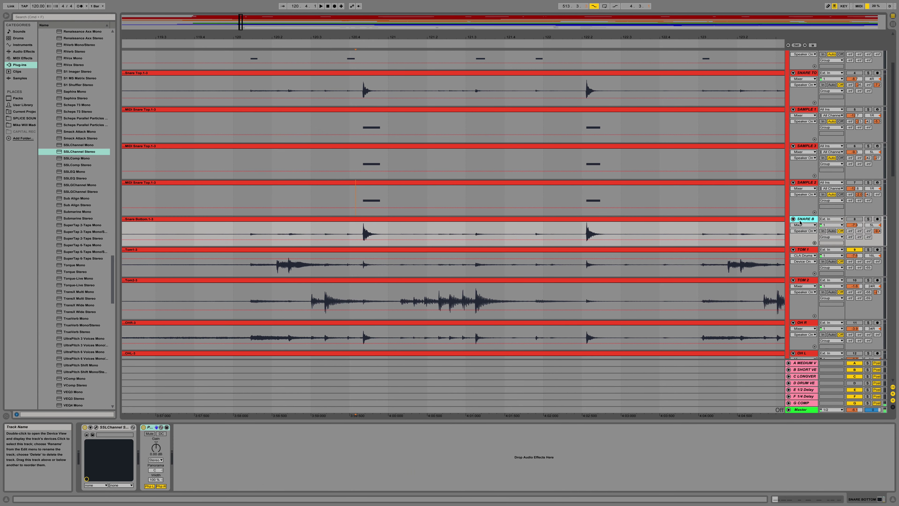
scroll(801, 222, down, 2)
click(808, 222)
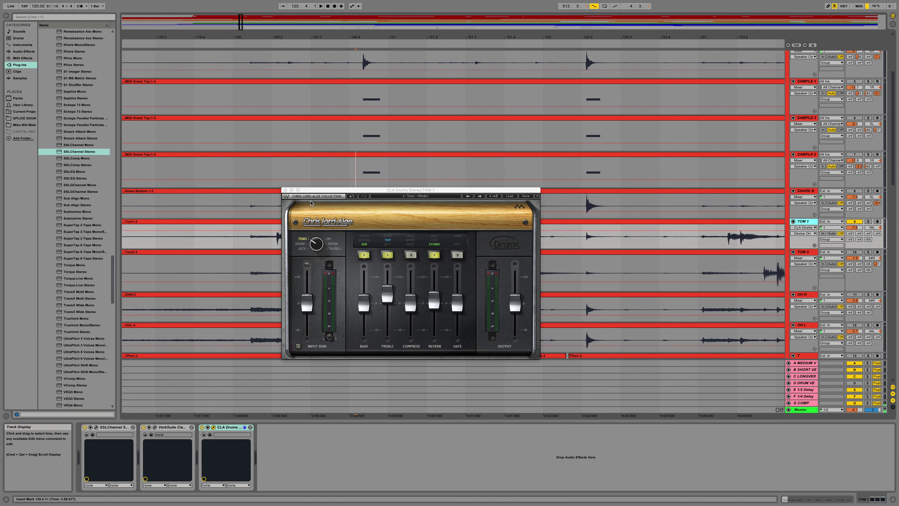
Examine the bass, treble, compress and reverb faders of CLA Drums on TOM 1 and close its window.
drag(323, 188, 321, 167)
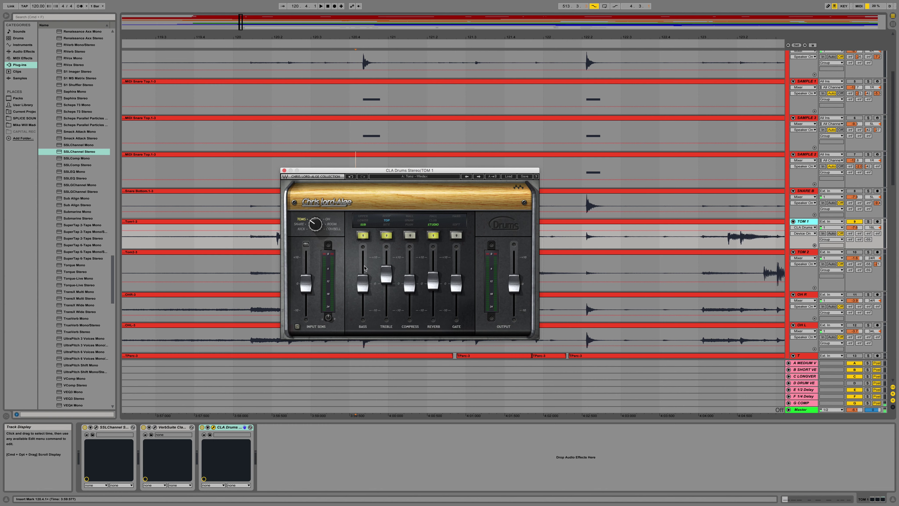
click(364, 287)
drag(367, 172, 368, 167)
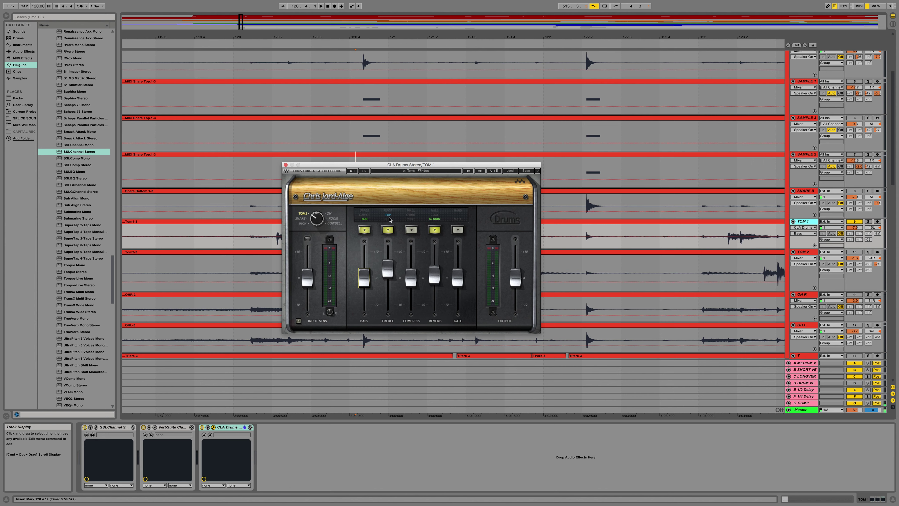
click(384, 259)
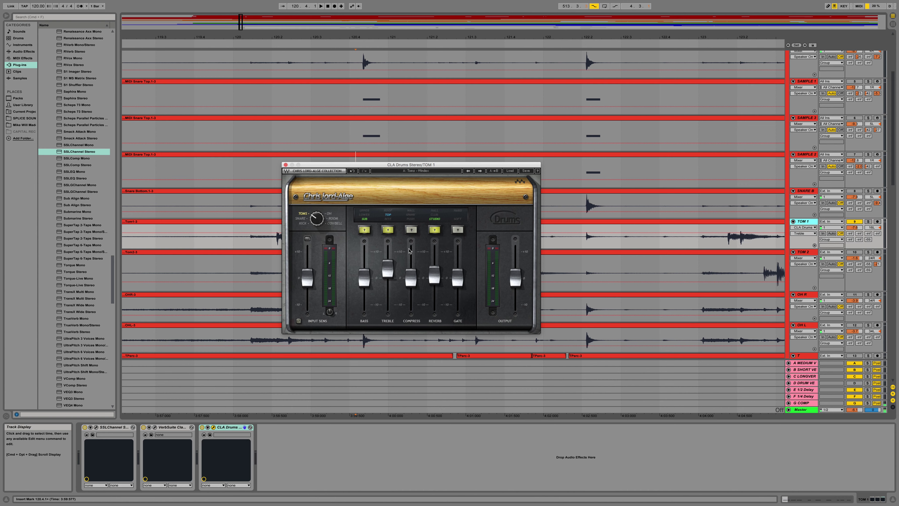
click(410, 276)
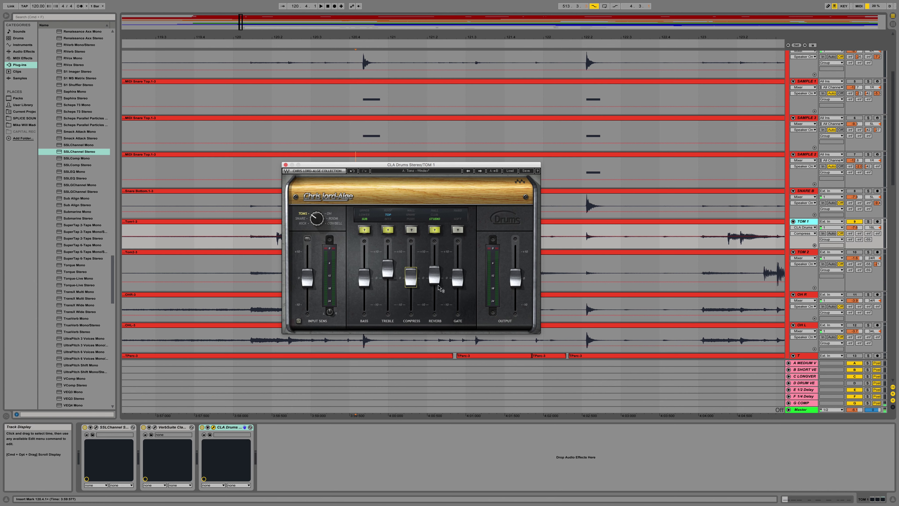
click(430, 276)
scroll(322, 182, down, 3)
click(286, 164)
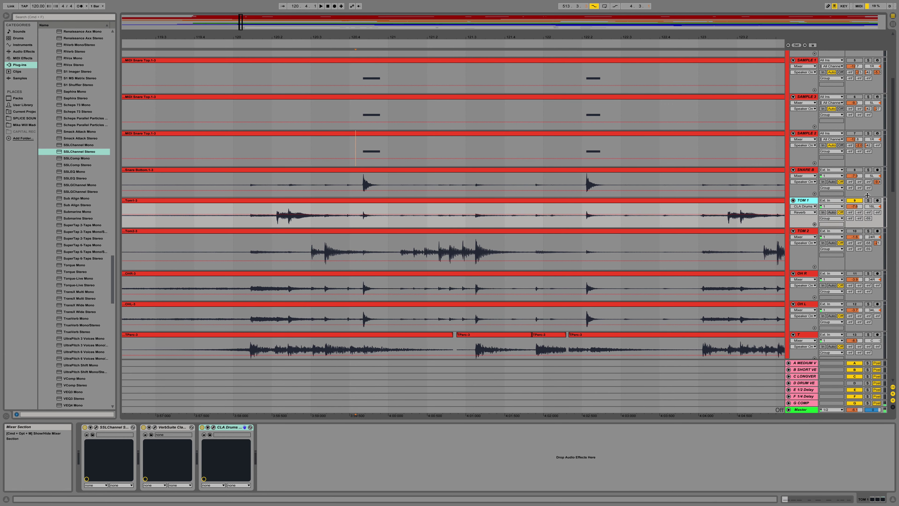
Play TOM 1 from just before its first visible hit, bypassing and re-enabling CLA Drums to compare the sound.
key(space)
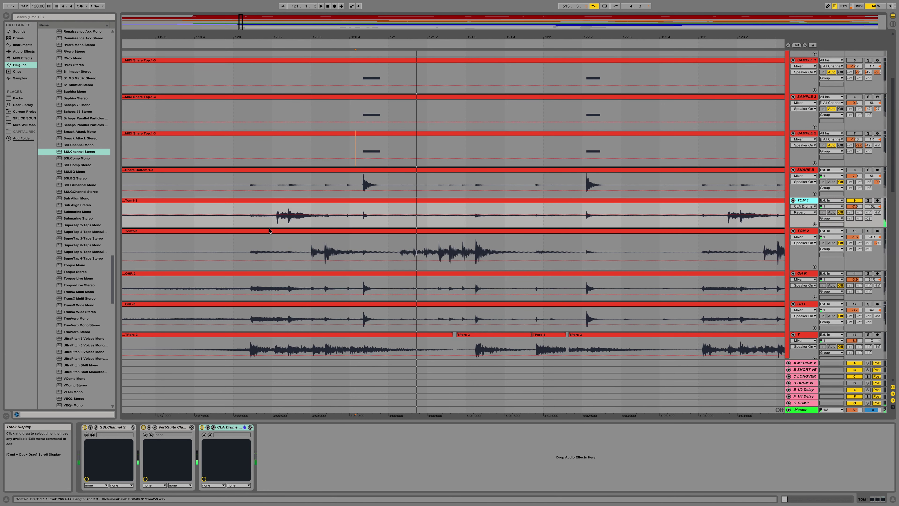
click(276, 222)
key(space)
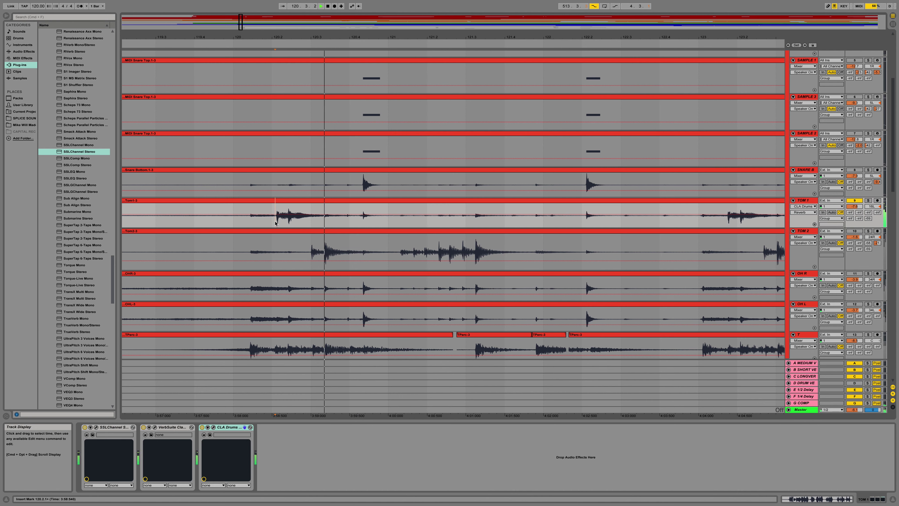
click(202, 427)
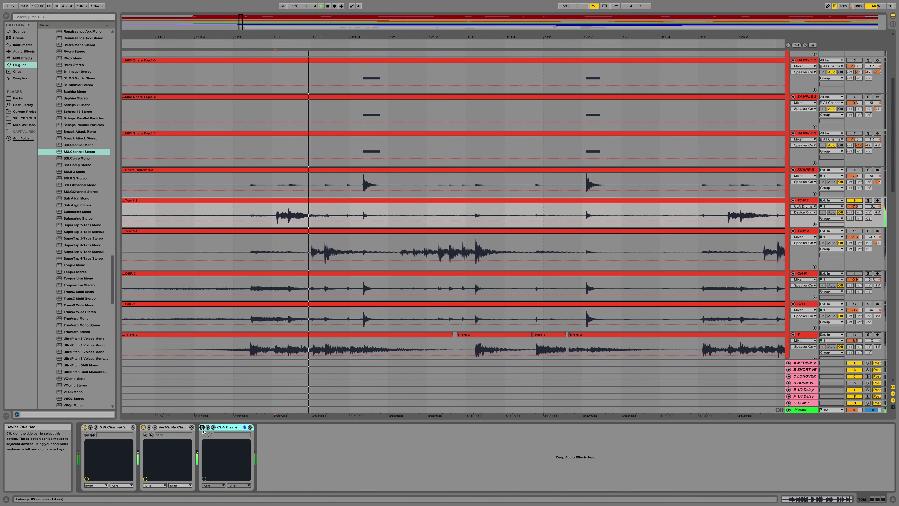
click(202, 427)
key(space)
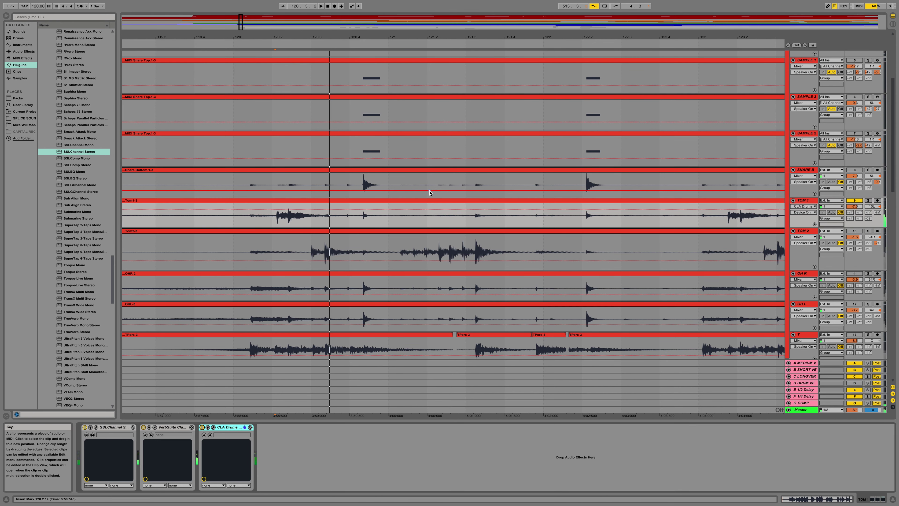
Activate the TOM 2 track, deactivate TOM 1, and select TOM 2 to show its plug-ins.
scroll(320, 191, down, 5)
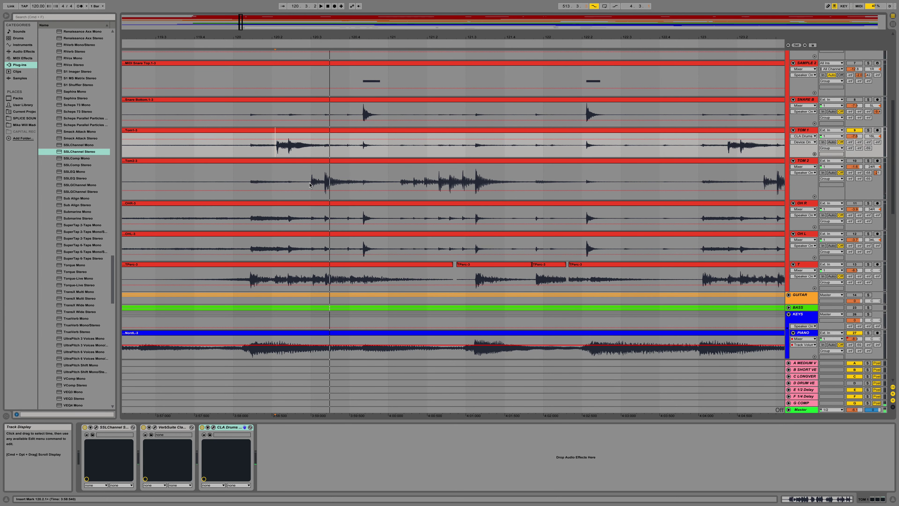
click(310, 185)
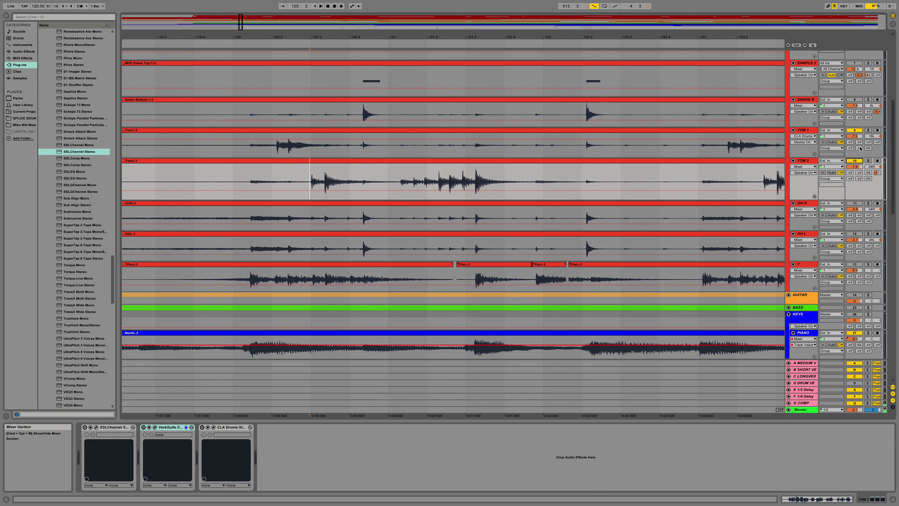
click(856, 131)
click(805, 161)
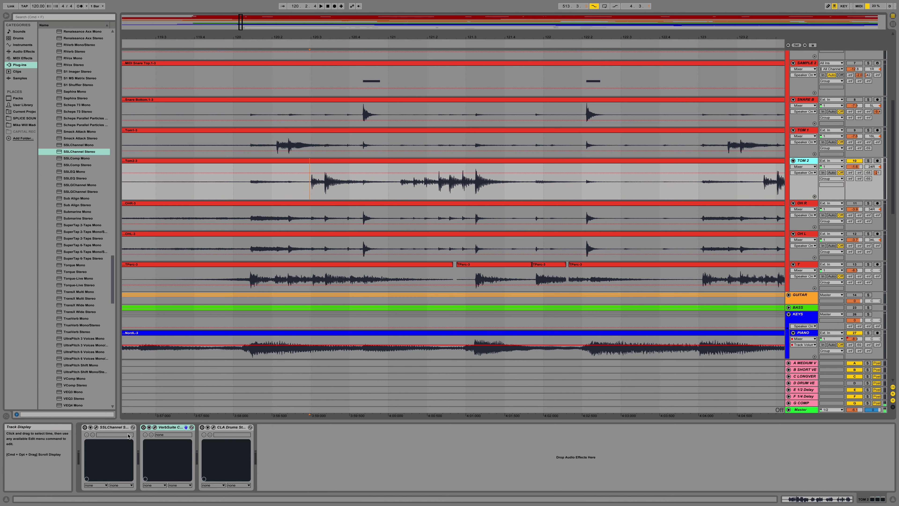
Play the TOM 2 fill with the SSLChannel bypassed and enabled, leave it enabled, and check its settings.
click(84, 427)
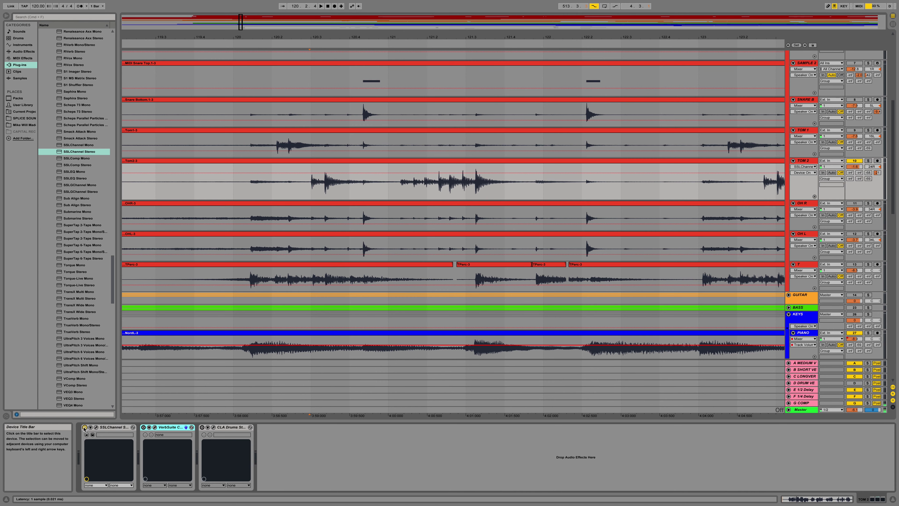
click(400, 186)
key(space)
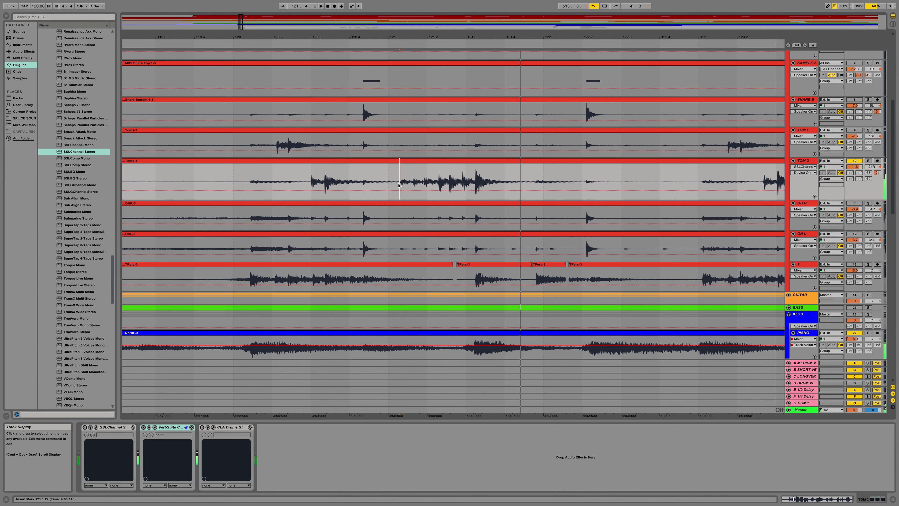
click(398, 186)
key(space)
key(space)
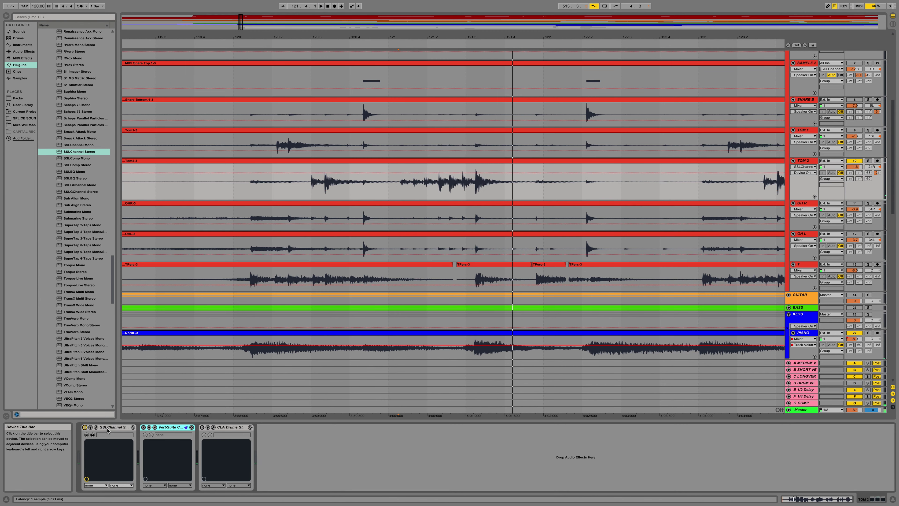
key(space)
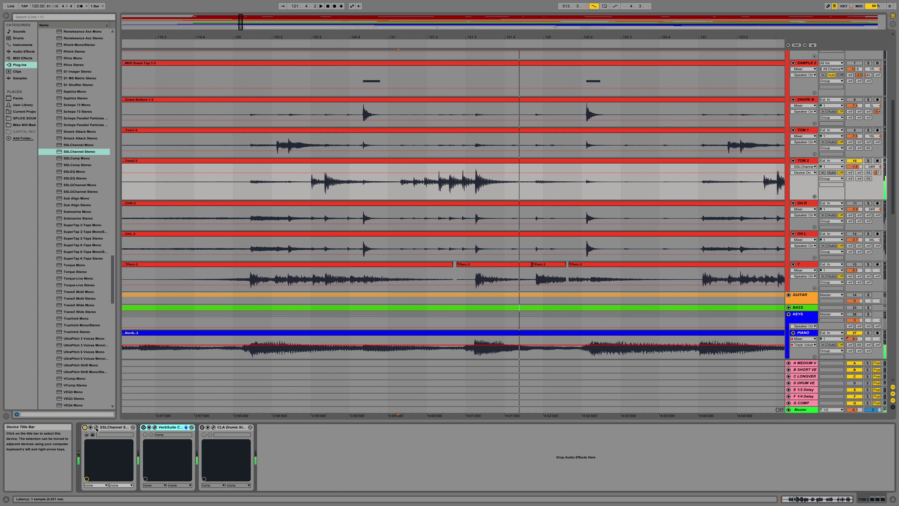
click(96, 427)
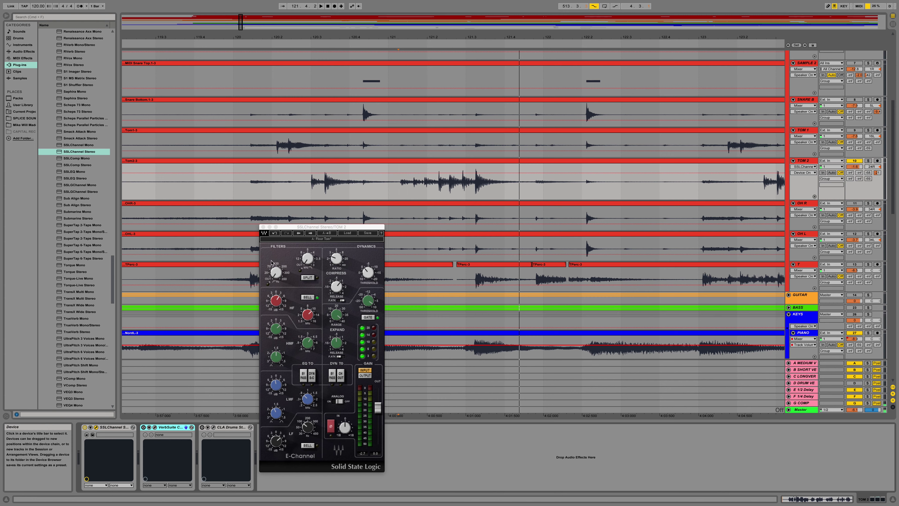
click(263, 227)
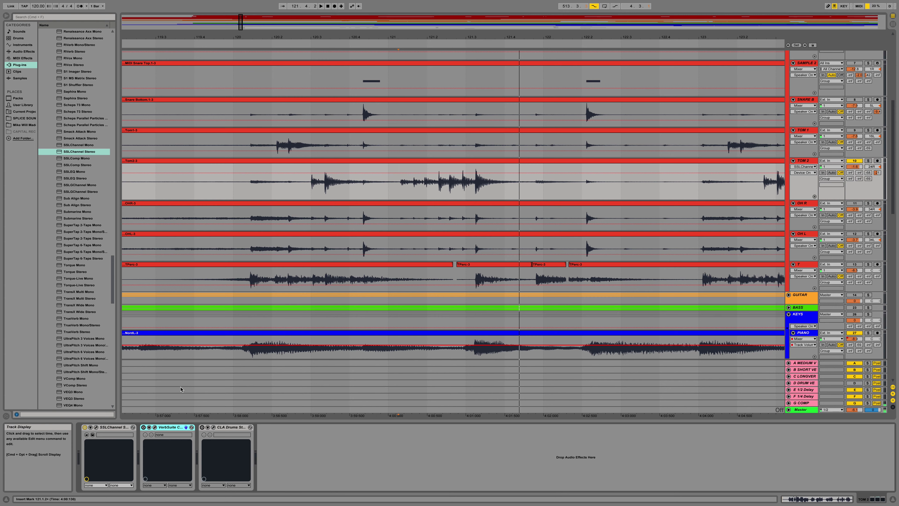
Enable VerbSuite Classics and CLA Drums one after the other on TOM 2, playing the fill with each addition.
click(143, 427)
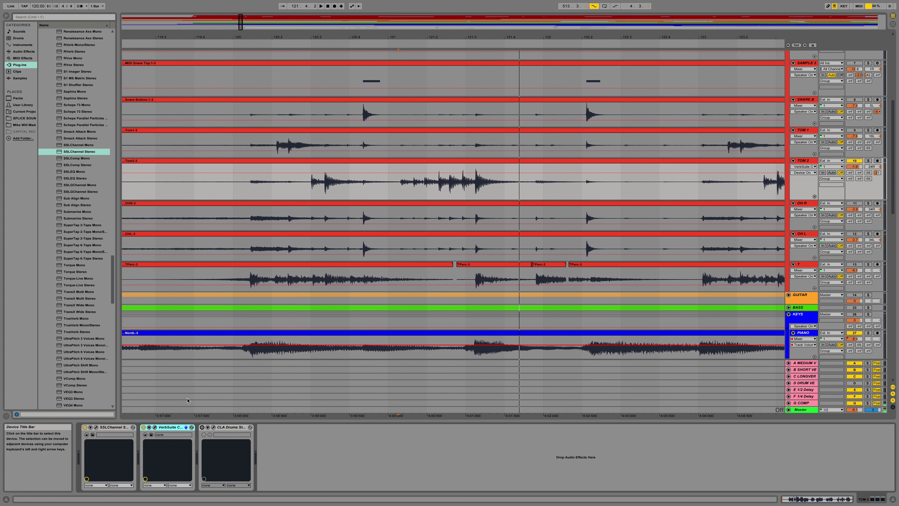
key(space)
scroll(209, 354, up, 1)
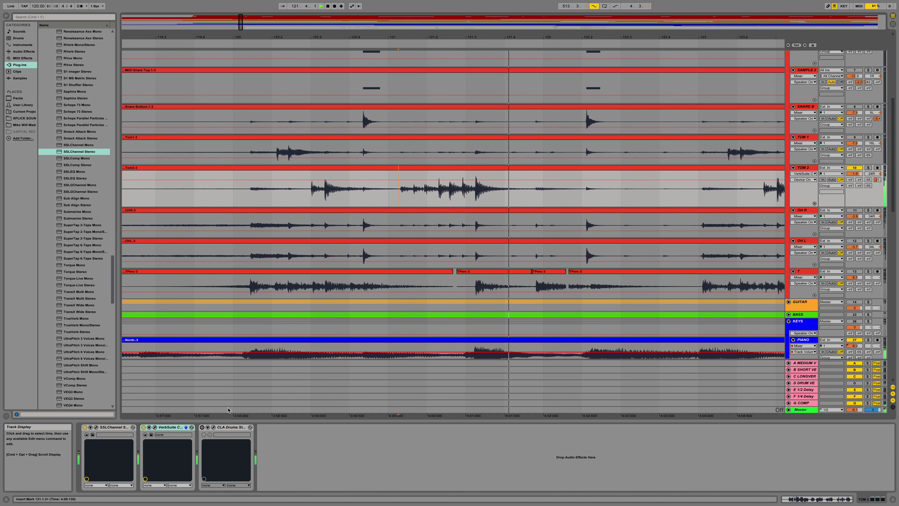
click(202, 427)
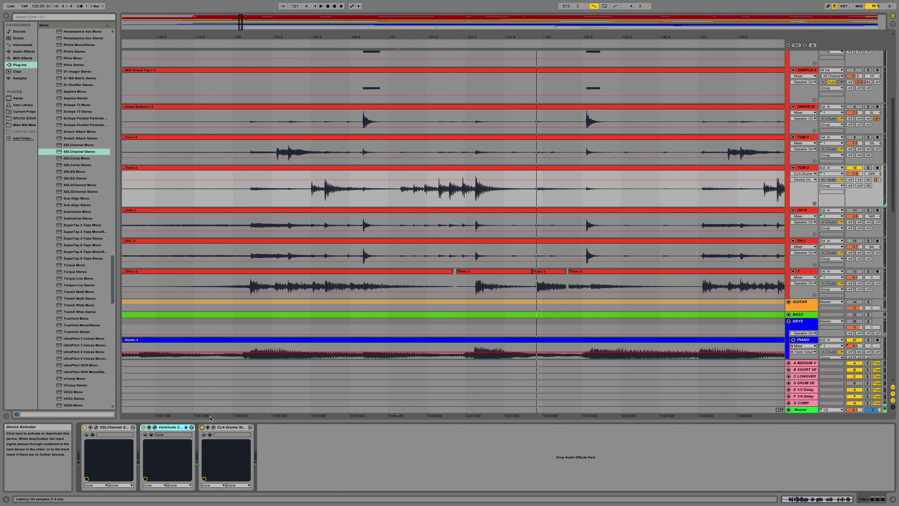
key(space)
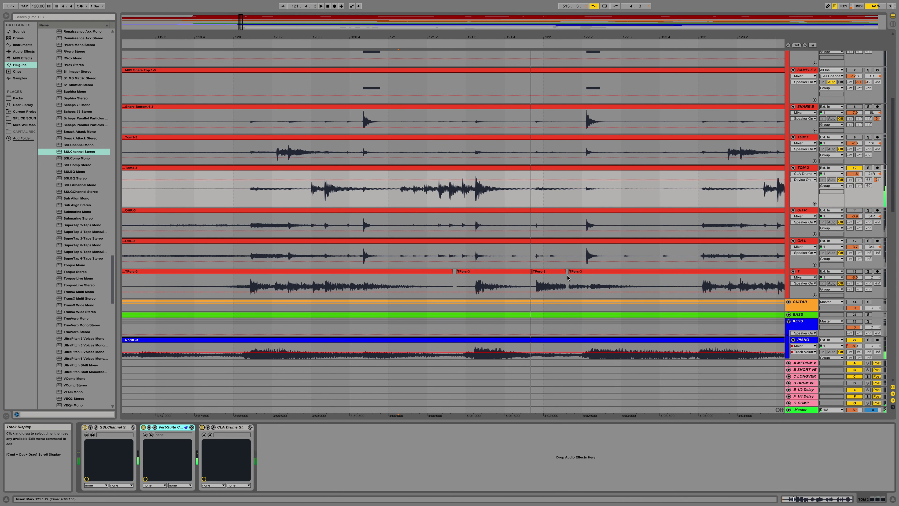
Reactivate TOM 1 so that both toms play together.
click(803, 168)
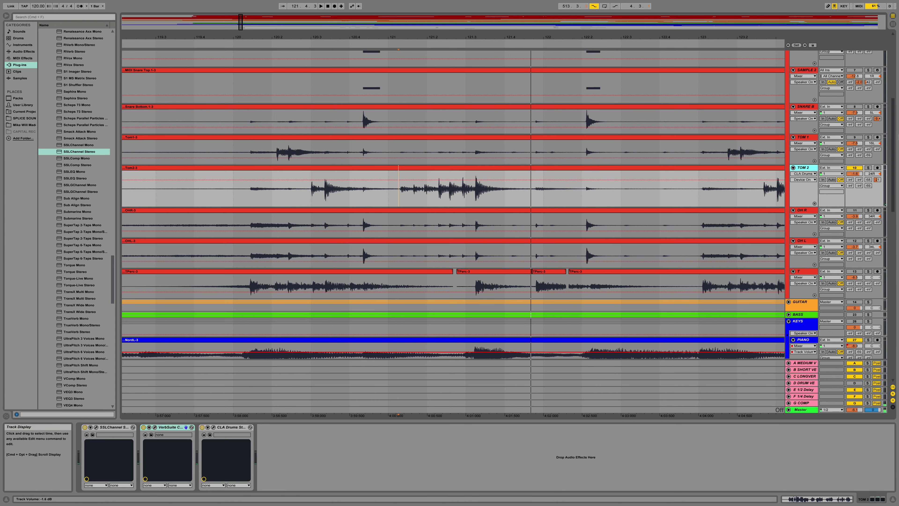
click(855, 138)
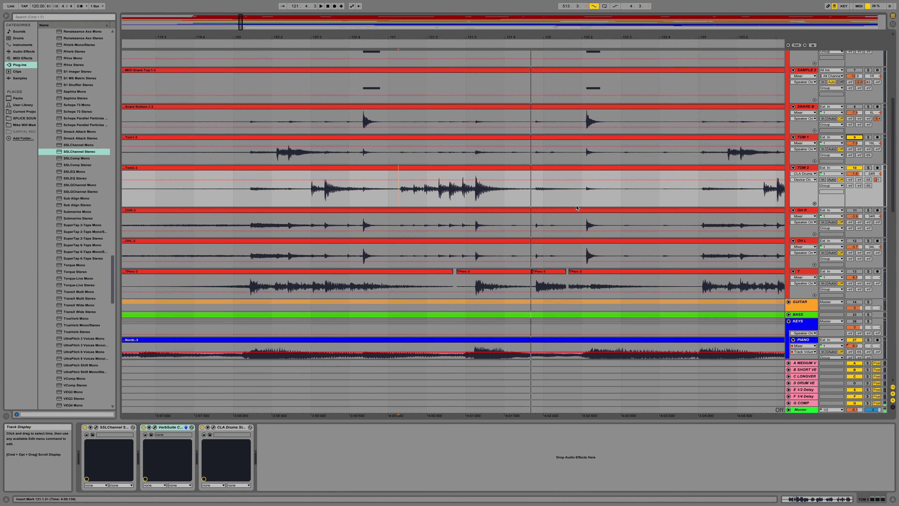
Play the fill with TOM 1 and TOM 2 together from an earlier point and stop playback.
key(space)
click(273, 169)
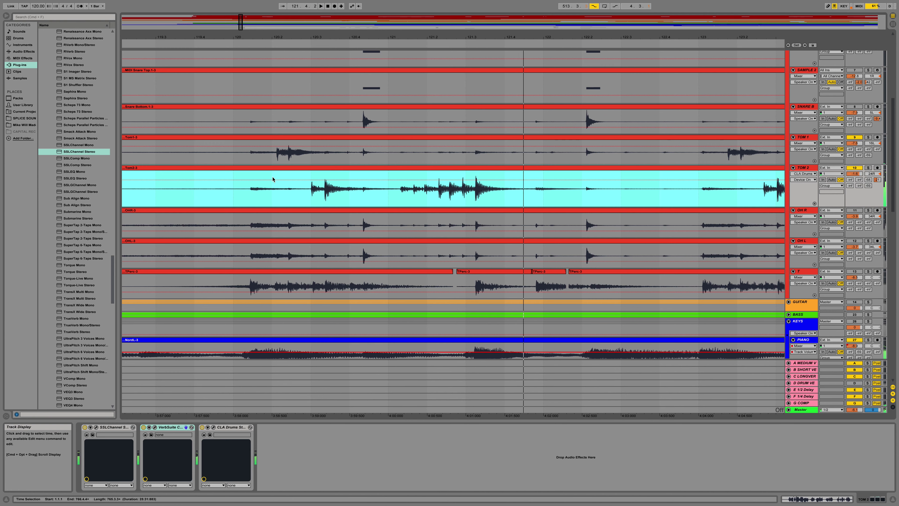
click(273, 178)
key(space)
key(space)
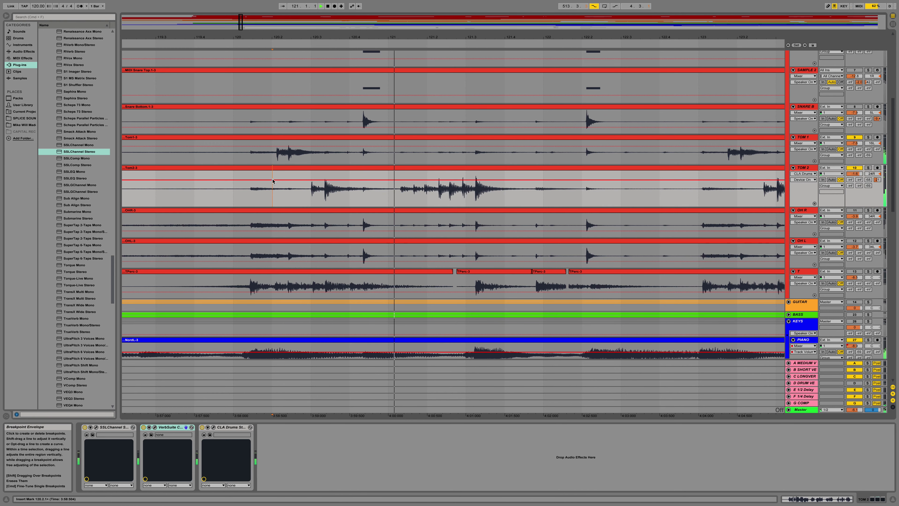
key(space)
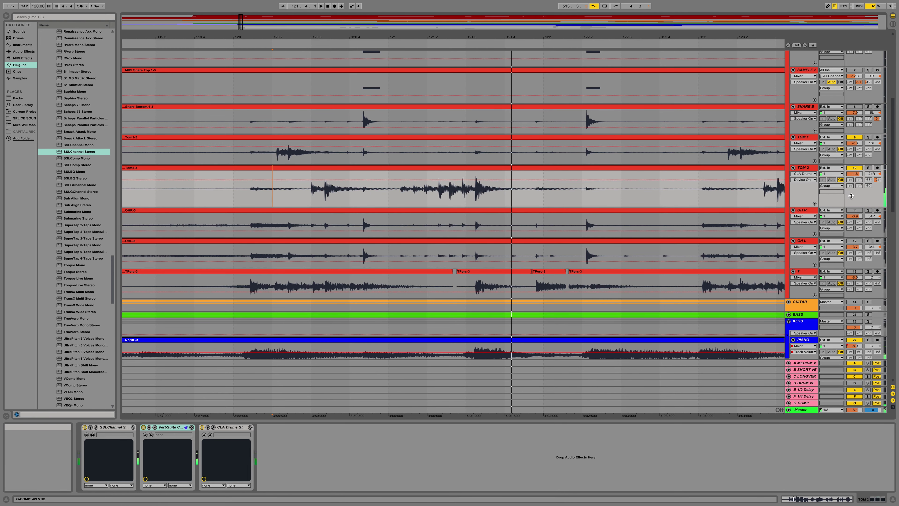
Switch from the toms to the OH R overhead track by selecting and activating it.
click(813, 212)
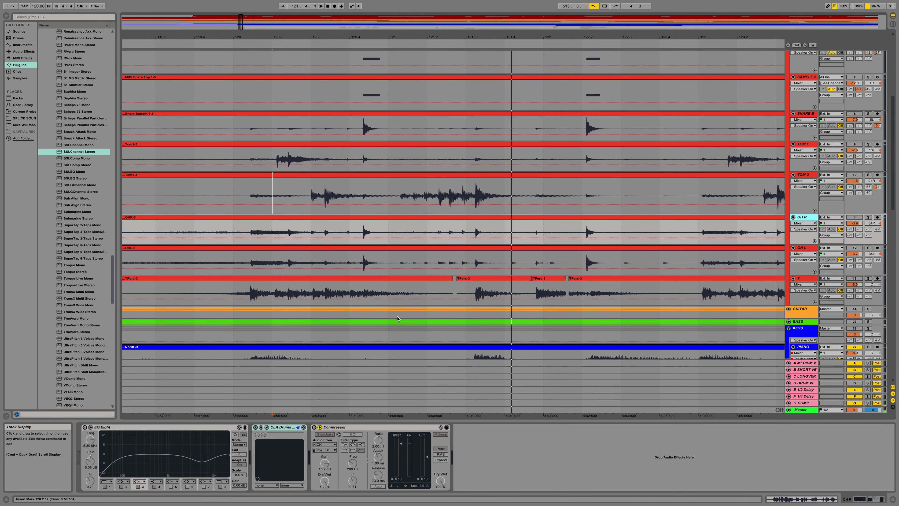
click(854, 217)
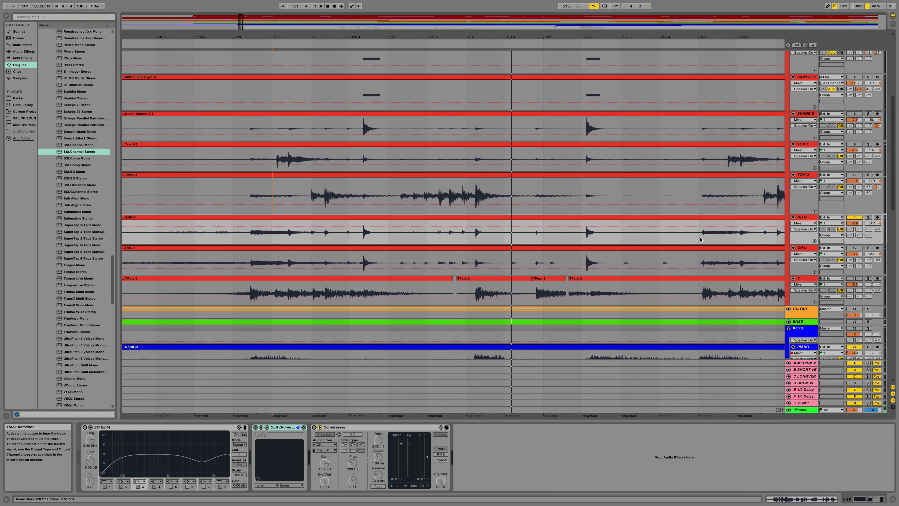
scroll(227, 386, up, 1)
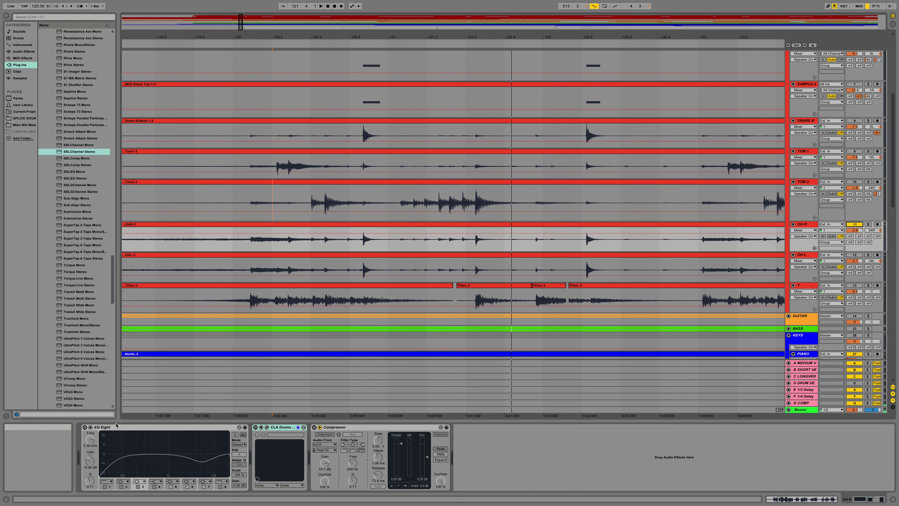
Enable EQ Eight on OH R, check its upper bands, and compare the track with OH L.
click(96, 427)
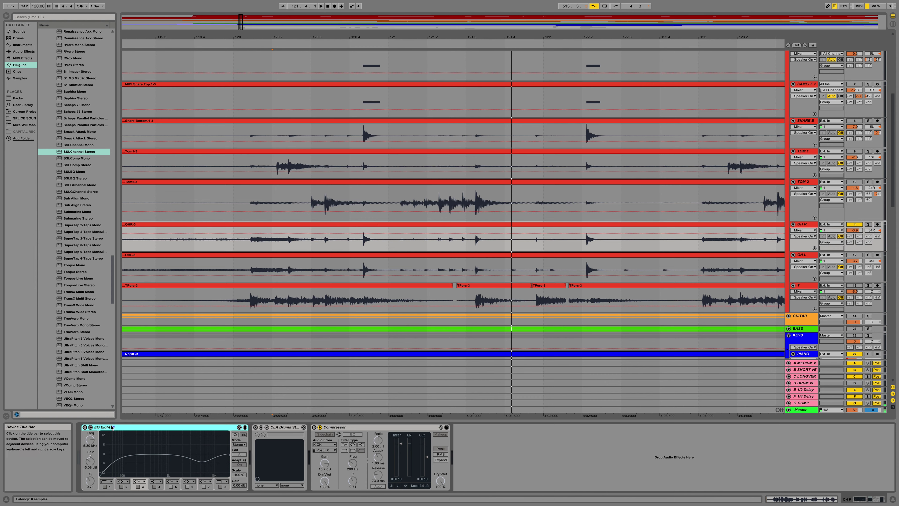
click(85, 427)
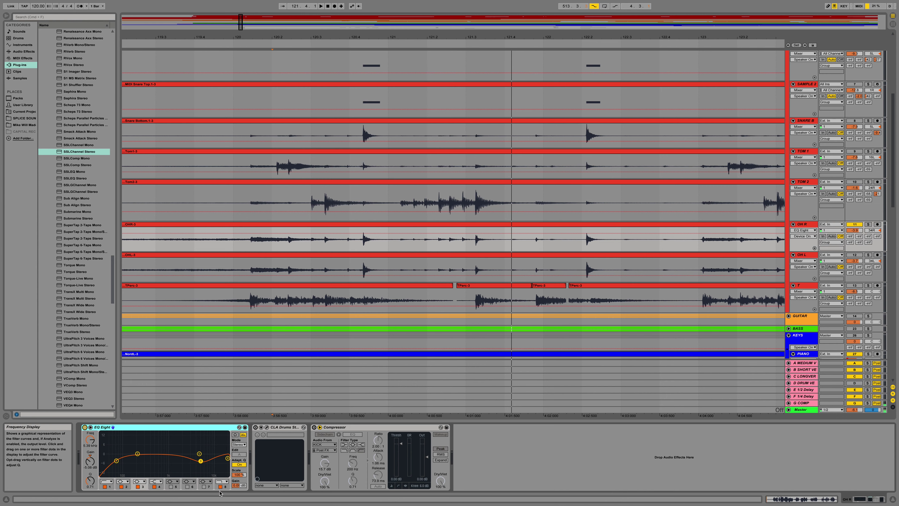
mouse_move(227, 458)
mouse_down()
mouse_move(188, 456)
mouse_move(228, 458)
mouse_up()
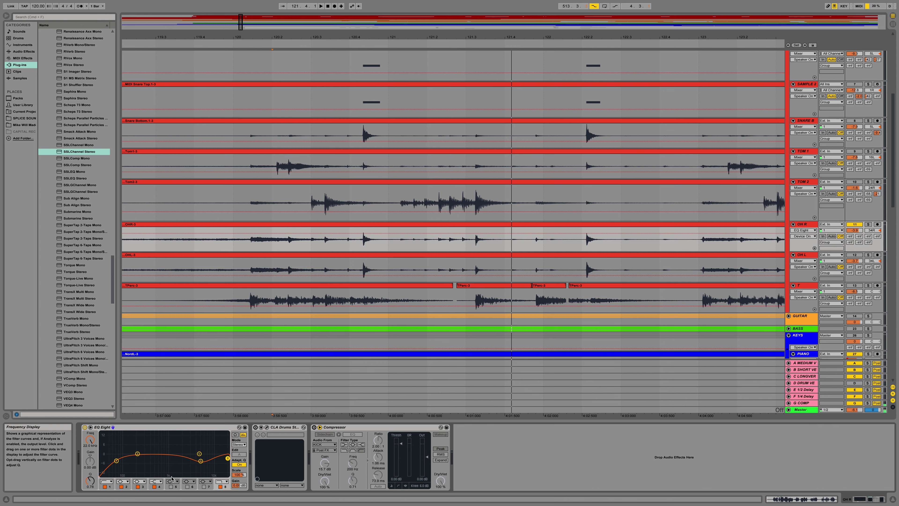
click(200, 461)
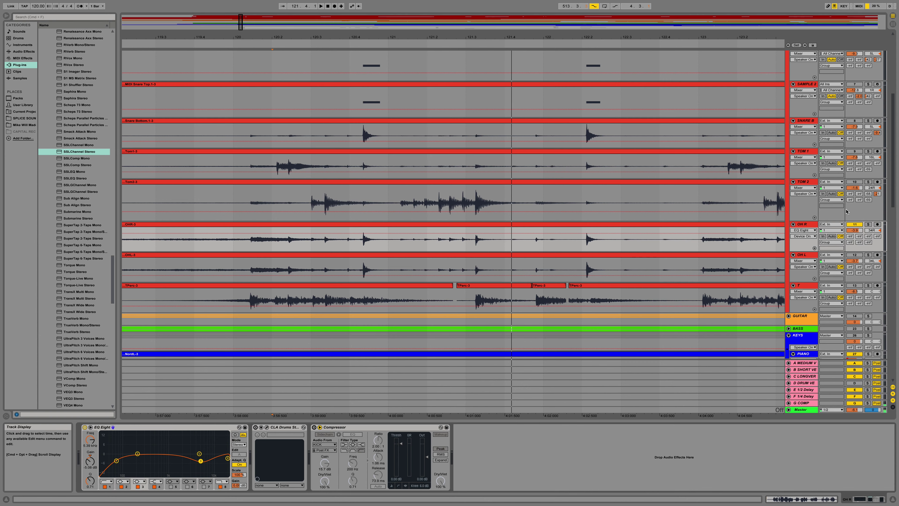
click(806, 224)
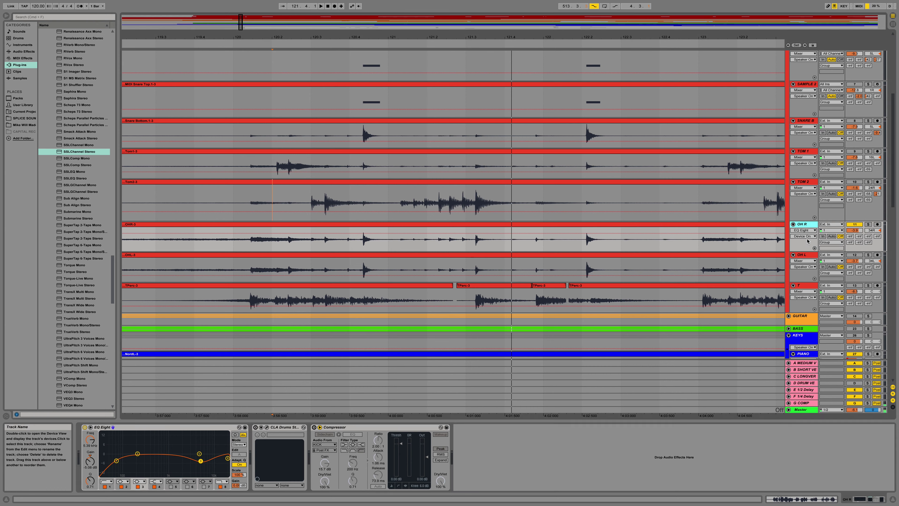
click(805, 255)
click(805, 224)
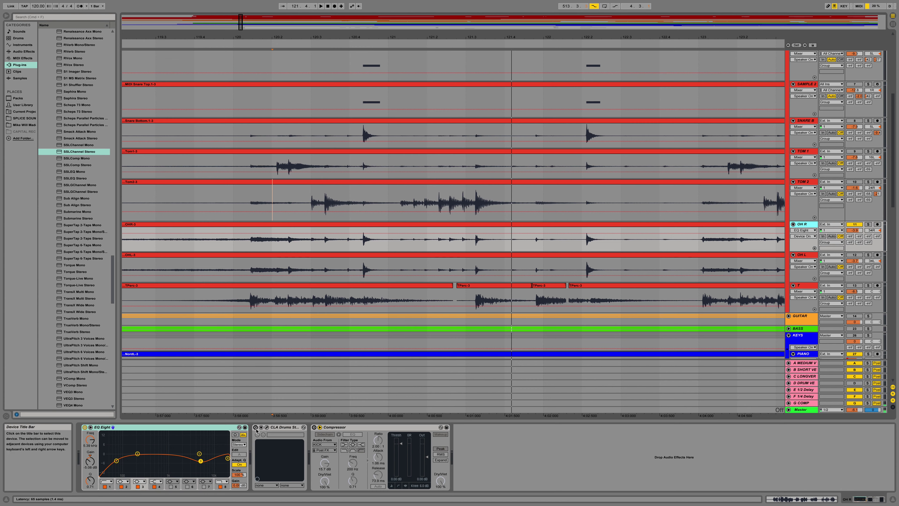
Enable CLA Drums on OH R, open its window to check the overheads preset and fader settings, and close it.
click(272, 430)
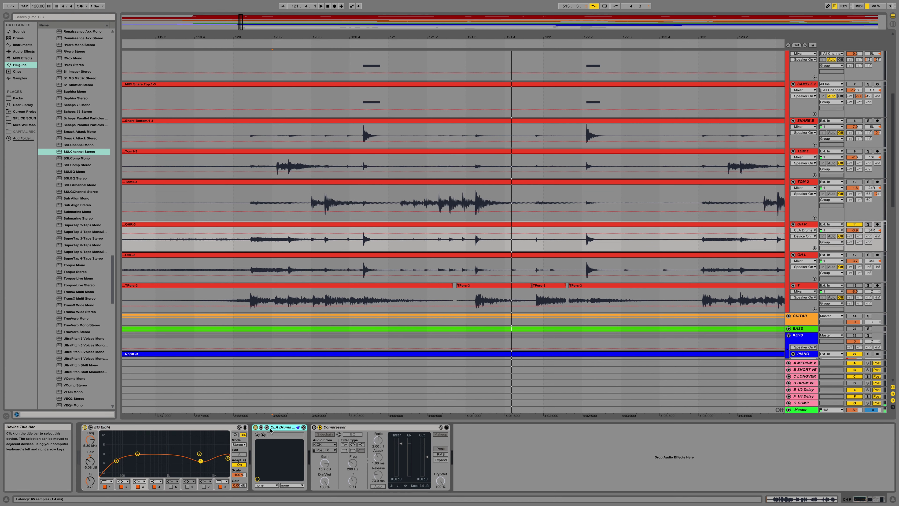
click(267, 427)
drag(337, 215, 369, 178)
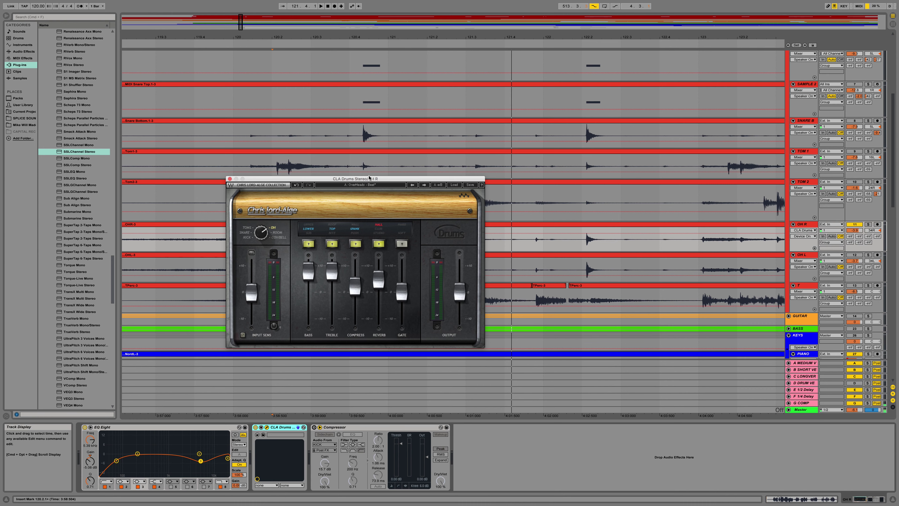
drag(369, 177, 354, 175)
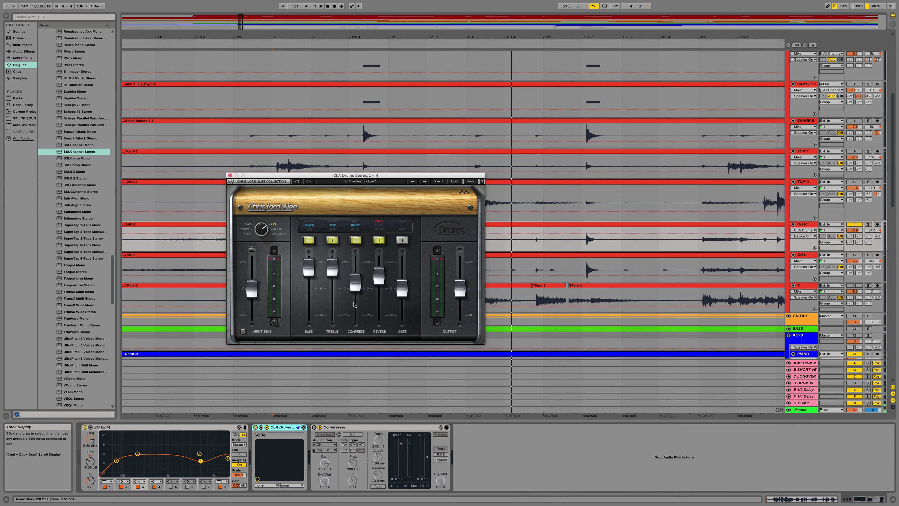
mouse_move(354, 283)
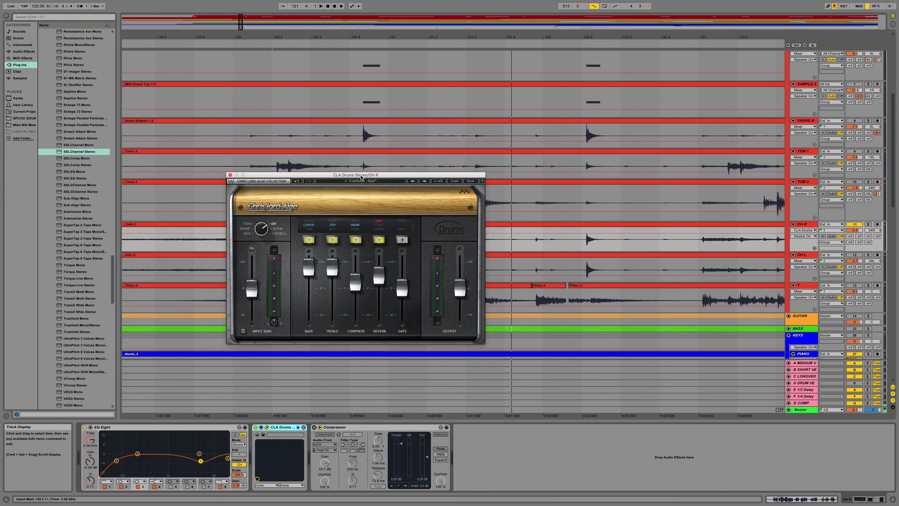
click(360, 264)
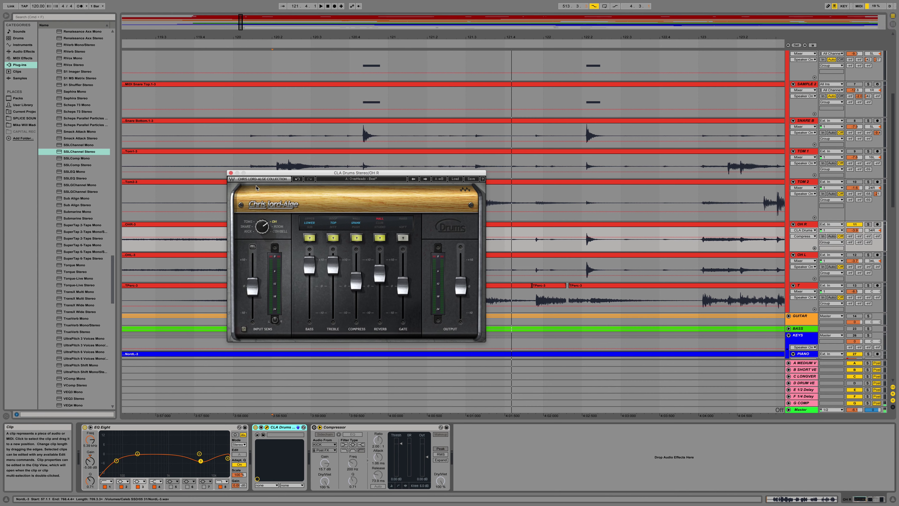
click(231, 173)
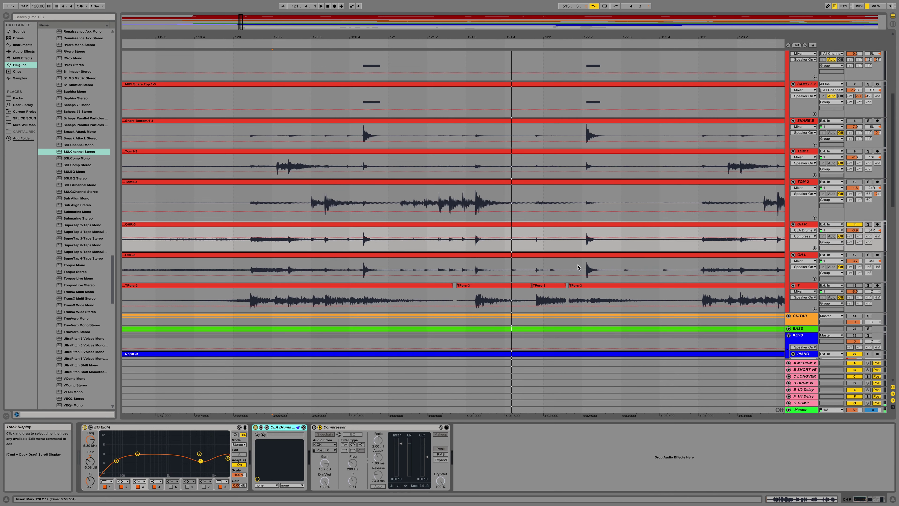
Enable the KICK-sidechained Compressor on OH R.
click(317, 431)
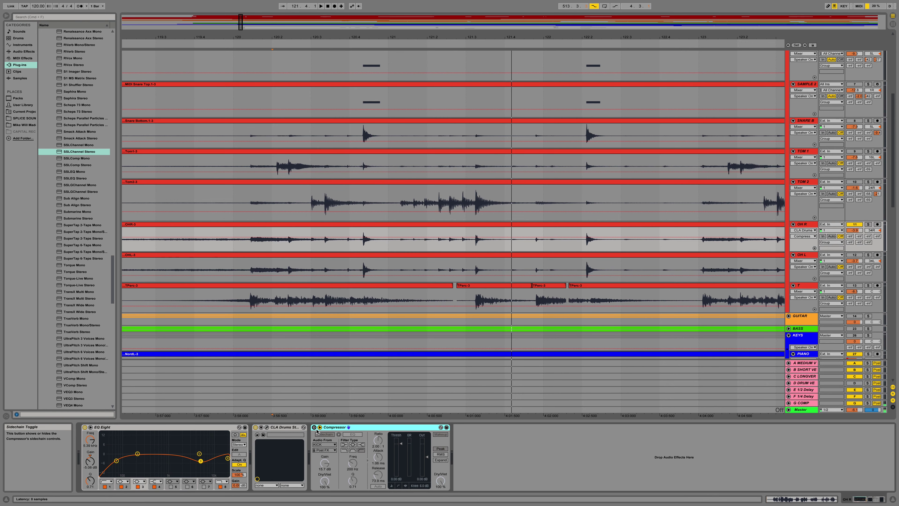
click(317, 430)
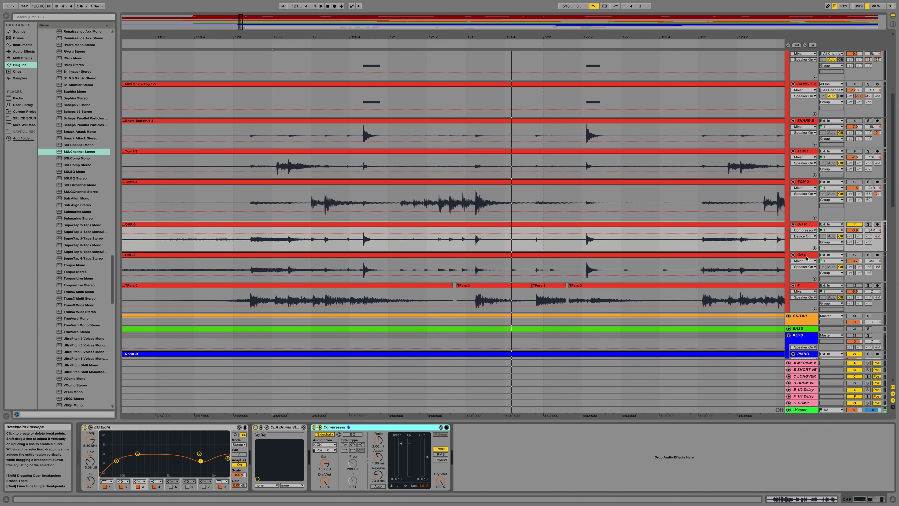
Select OH L and enable its CLA Drums, EQ Eight and KICK-sidechained Compressor.
click(522, 280)
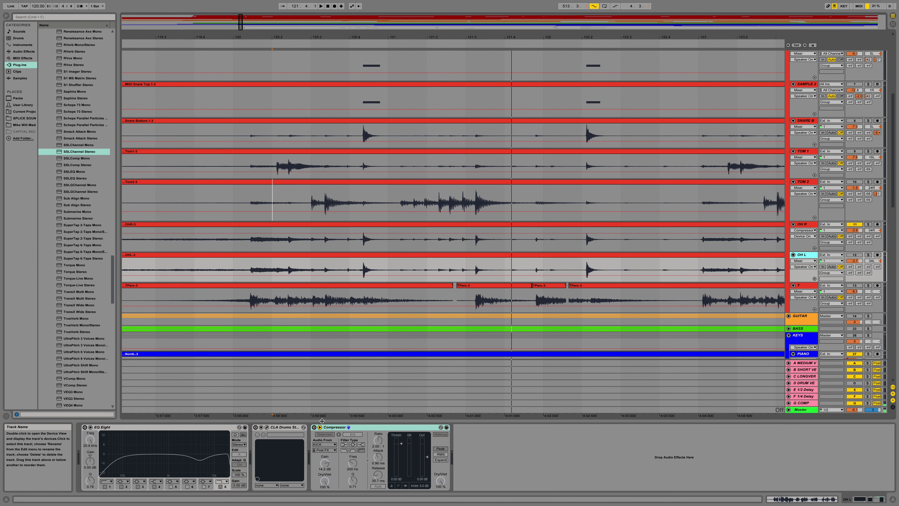
click(256, 427)
click(85, 427)
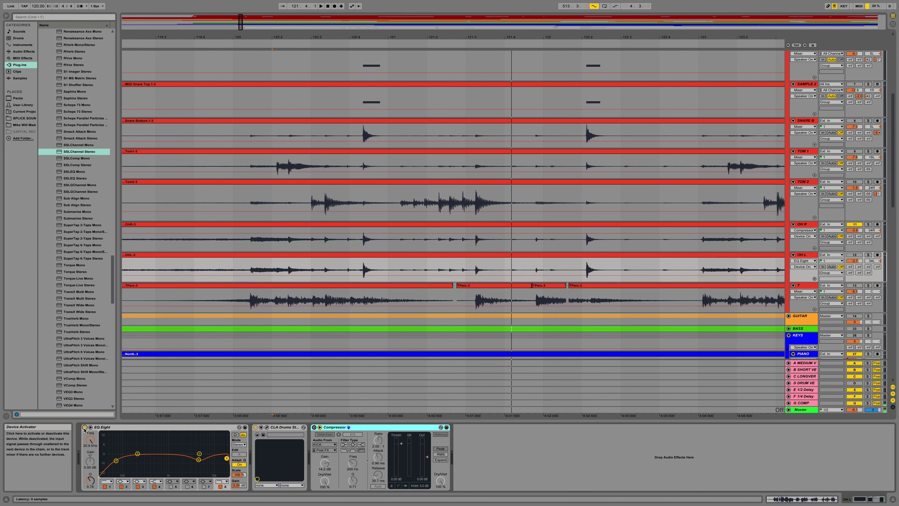
click(314, 427)
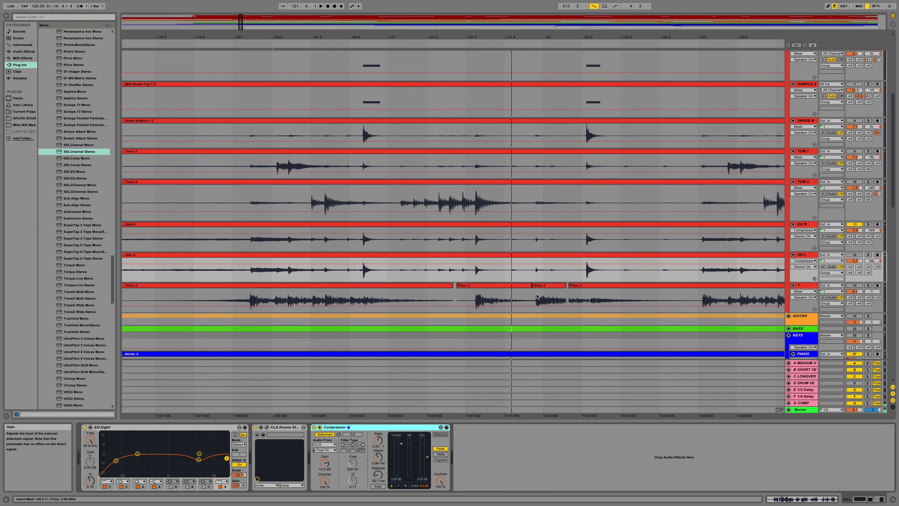
Look over the drum and keys tracks and examine the sidechain source choice of the OH L Compressor.
scroll(536, 297, up, 8)
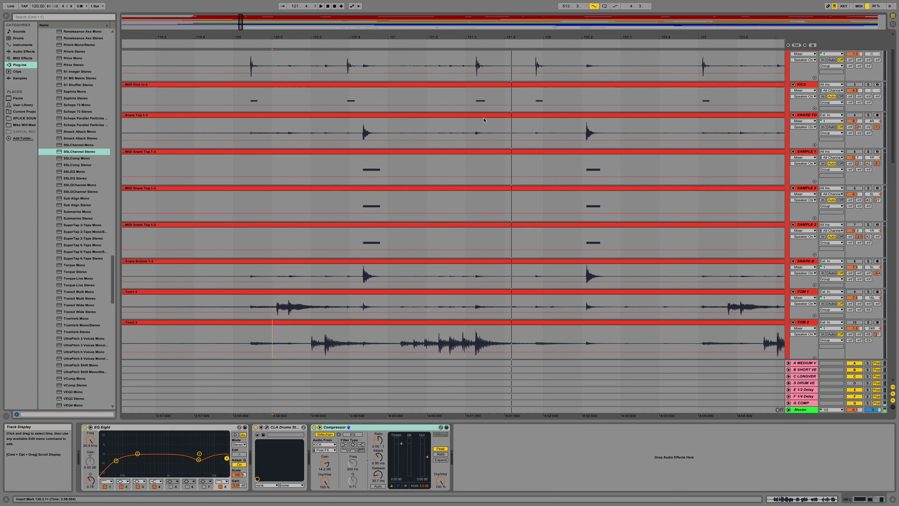
scroll(495, 128, down, 20)
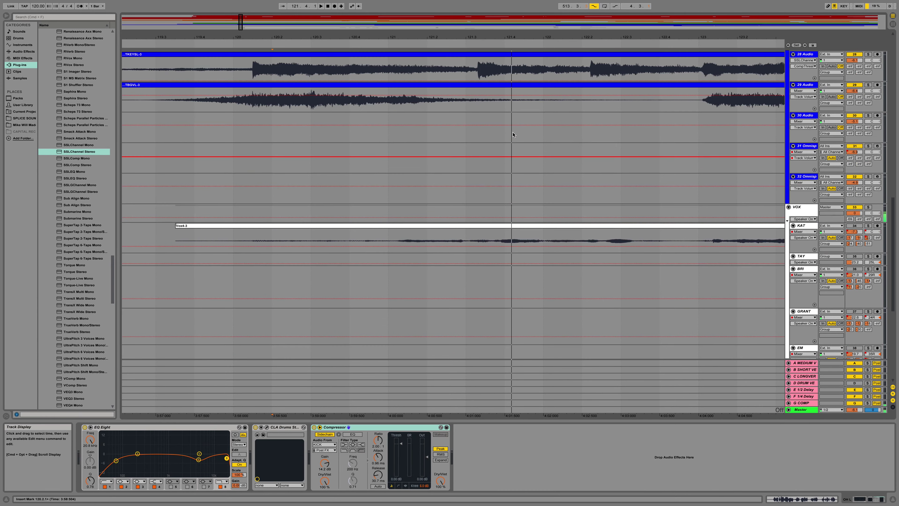
scroll(513, 135, up, 10)
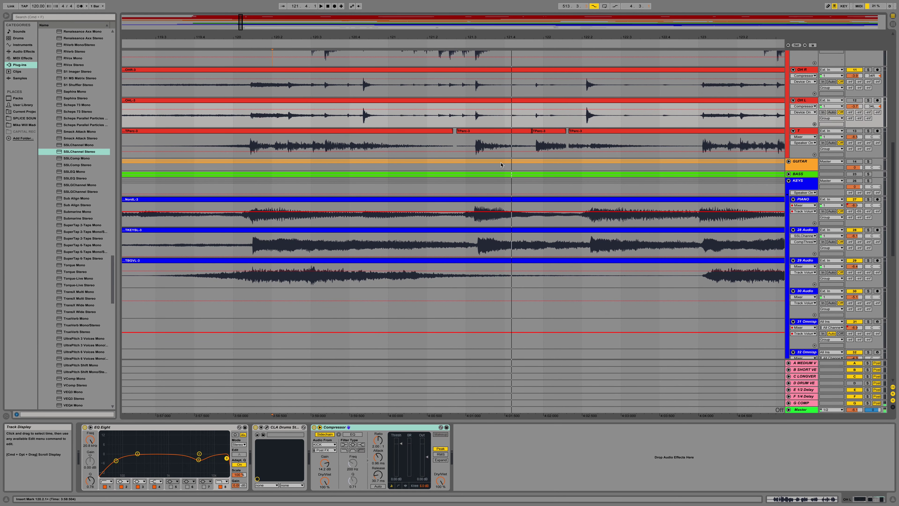
scroll(510, 184, down, 10)
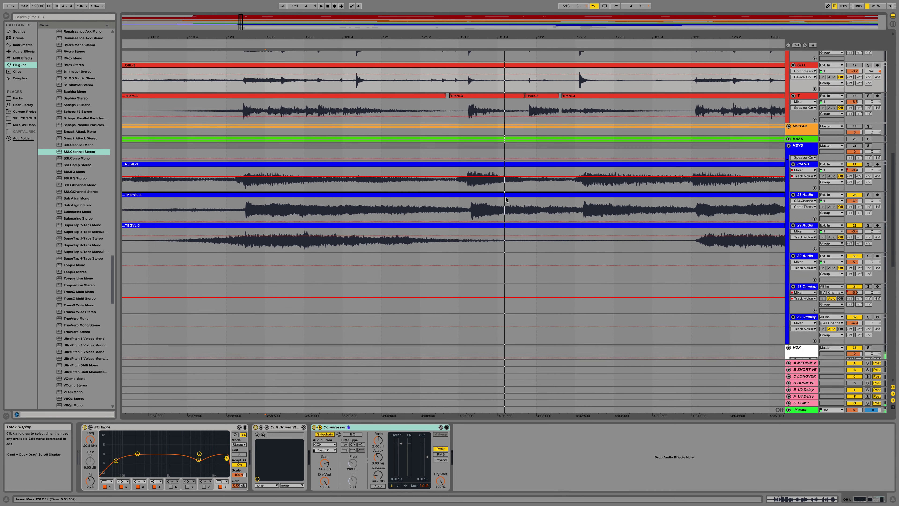
scroll(491, 193, up, 10)
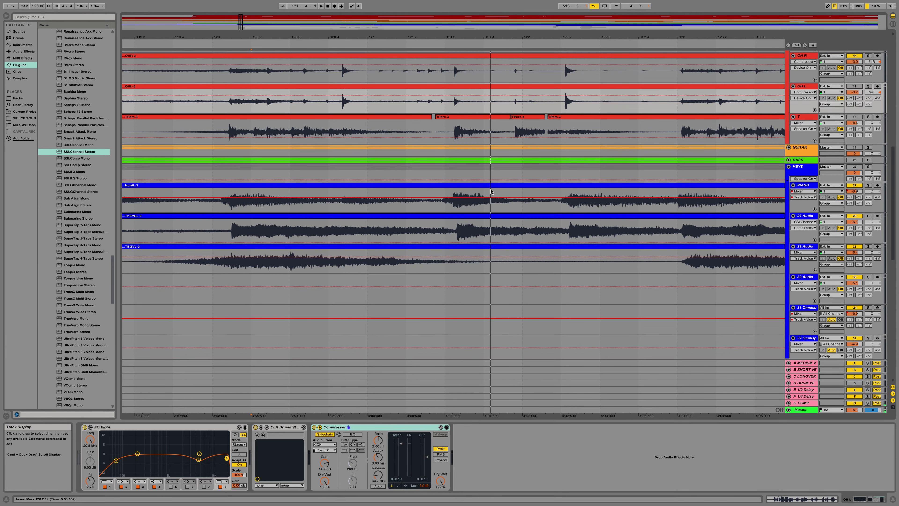
scroll(470, 138, up, 2)
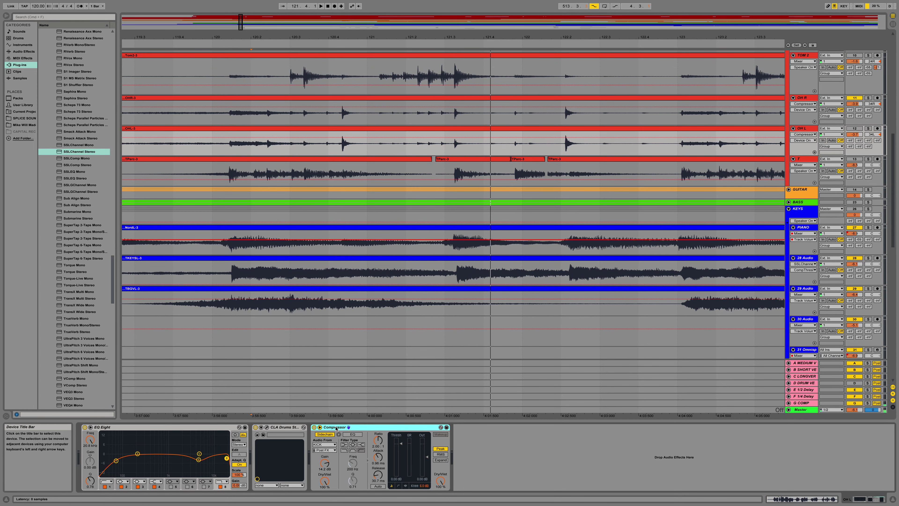
click(328, 445)
click(327, 187)
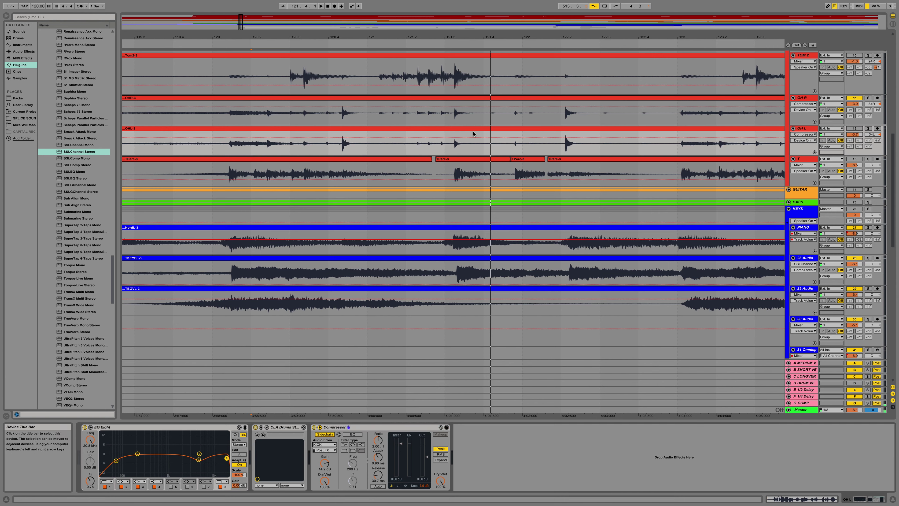
click(482, 172)
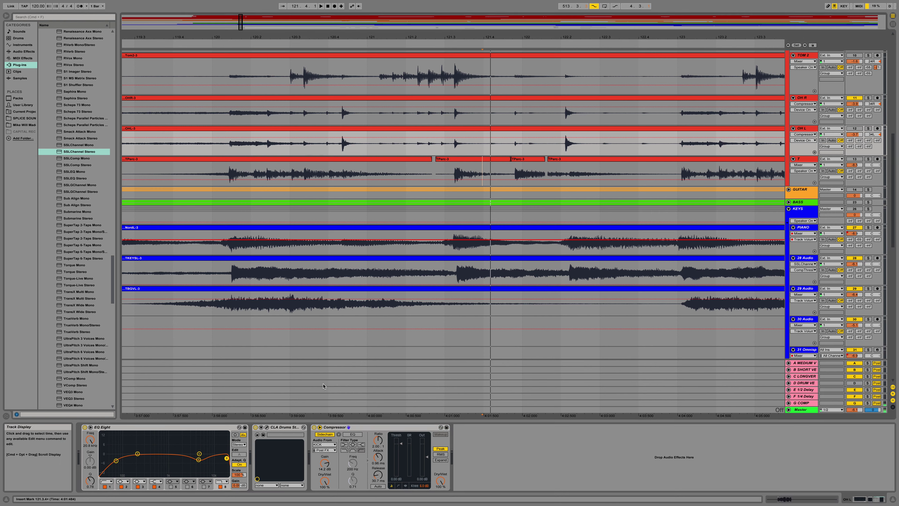
click(479, 148)
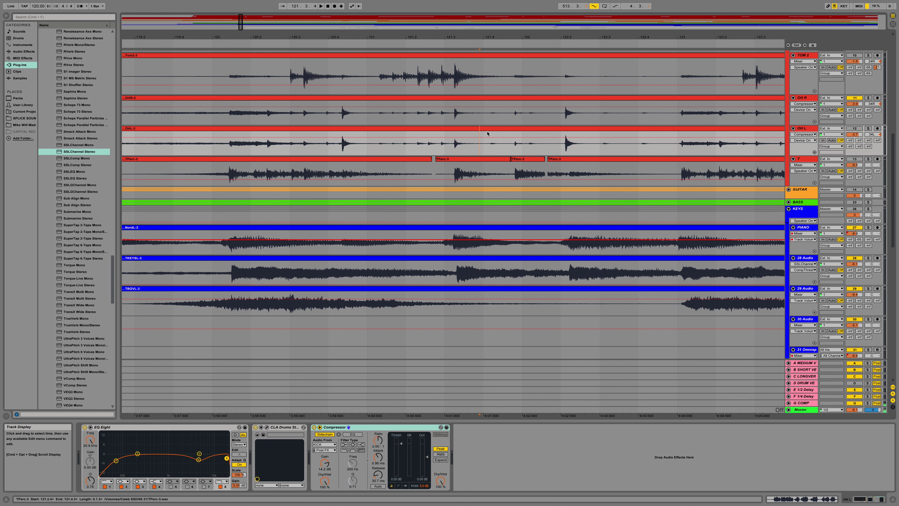
Activate OH L and play both overheads from around bar 120, selecting OH R to watch its plug-ins.
click(861, 130)
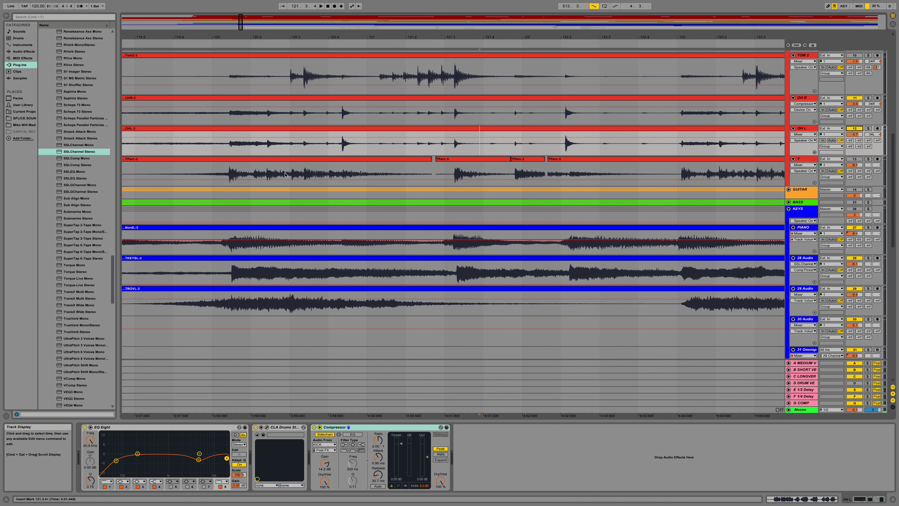
click(225, 172)
key(space)
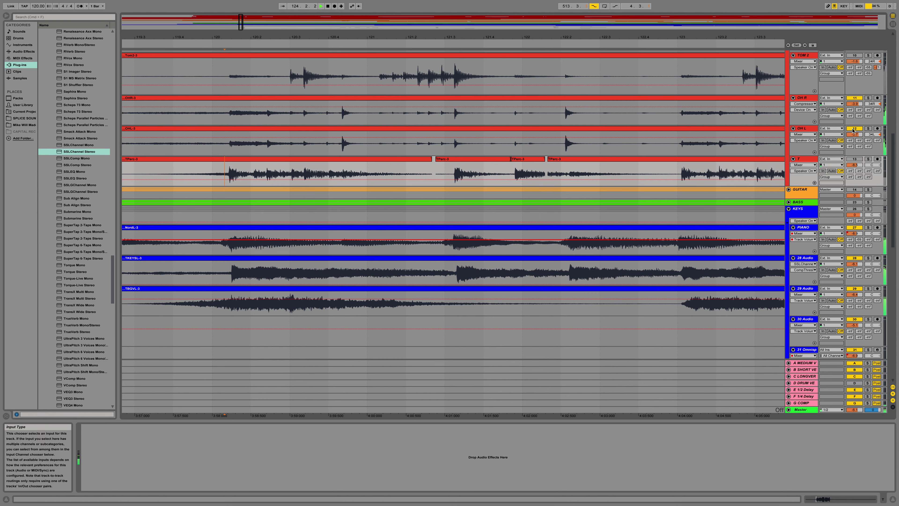
click(807, 101)
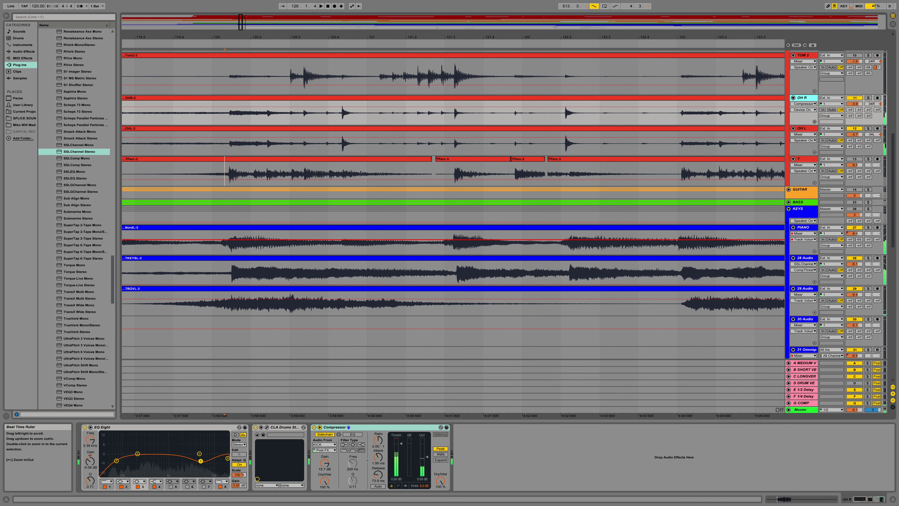
Reactivate the muted drum tracks from TOM 2 and TOM 1 through the snare and sample tracks up to KICK.
drag(634, 42, 636, 36)
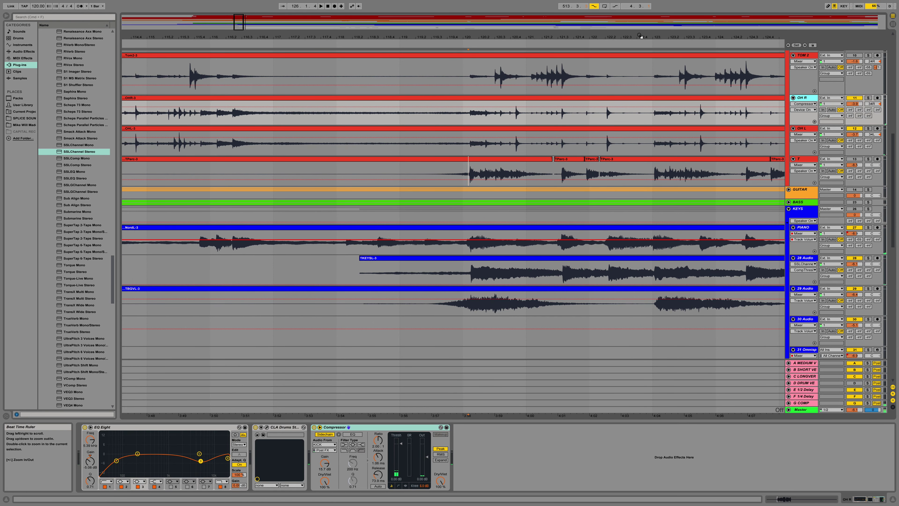
drag(644, 37, 441, 25)
scroll(853, 159, up, 2)
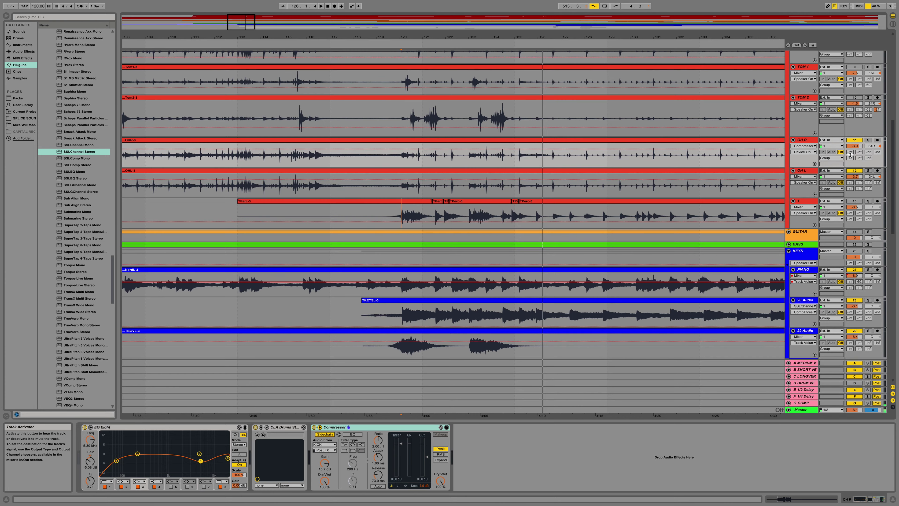
scroll(851, 152, up, 3)
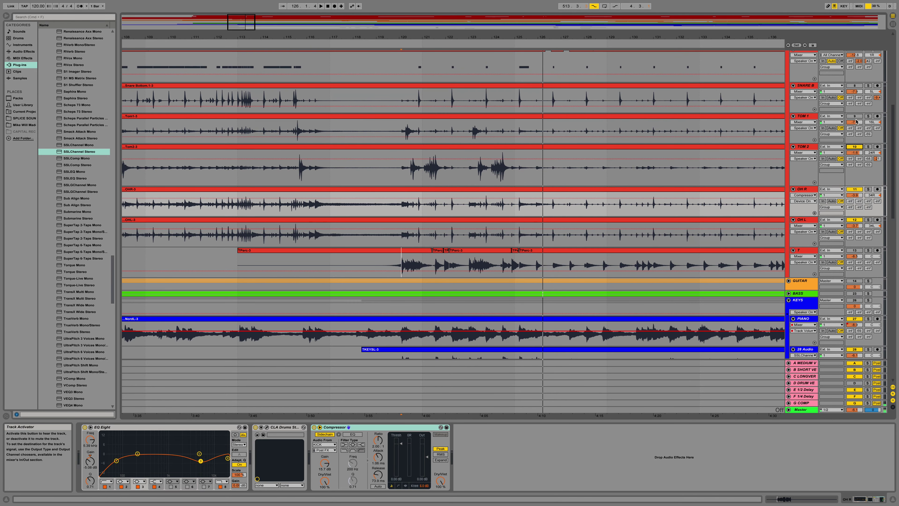
scroll(854, 88, up, 3)
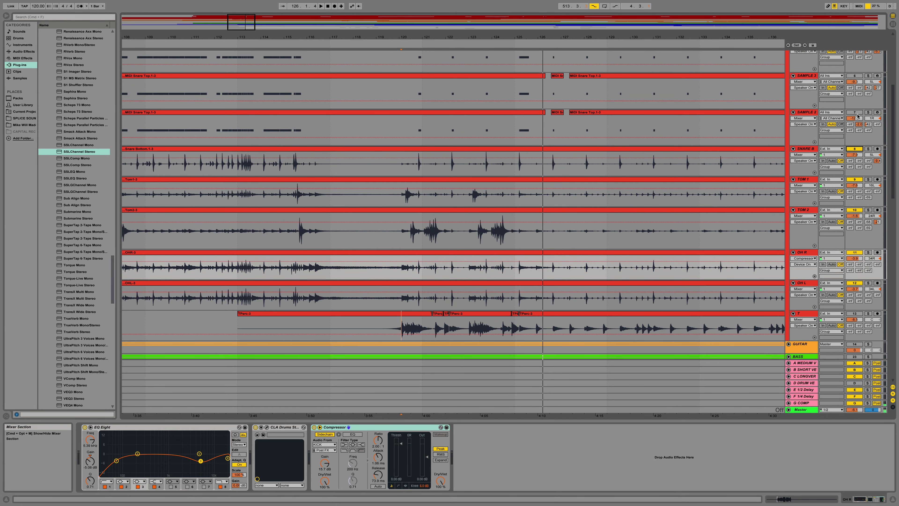
scroll(854, 85, up, 3)
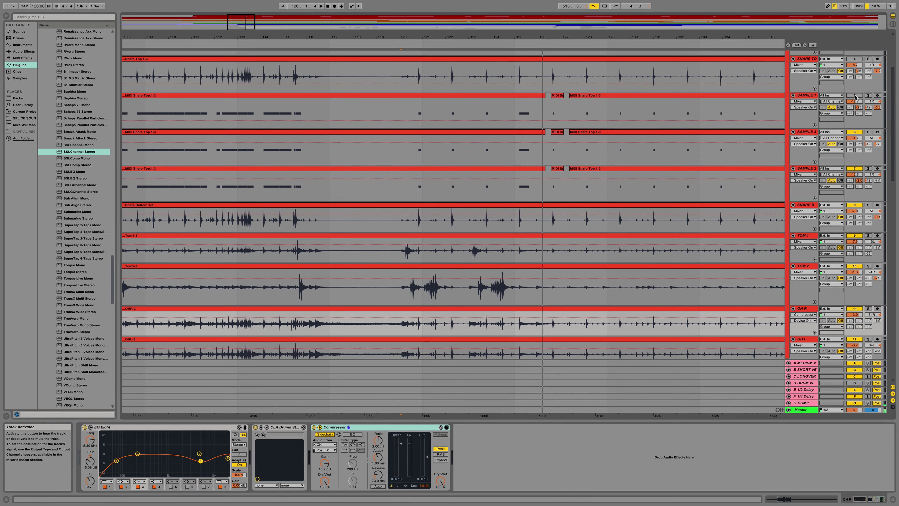
scroll(854, 82, up, 3)
scroll(854, 76, up, 2)
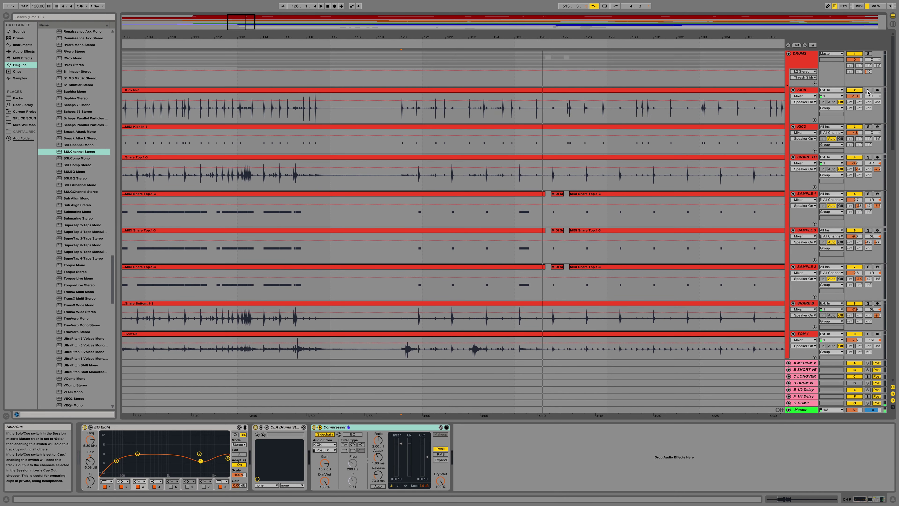
Open the VerbSuite Classics on the D DRUM VERB return, examine its EQ, decay and device settings, and close it.
click(811, 386)
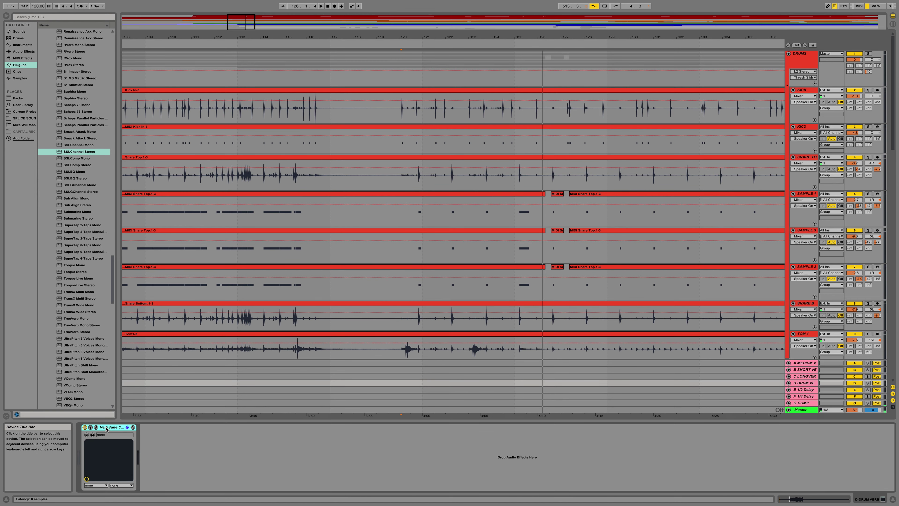
click(96, 427)
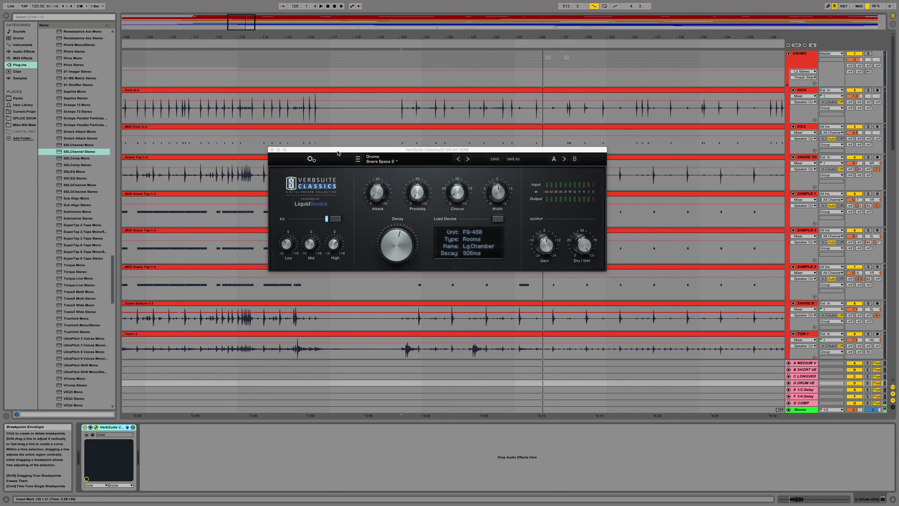
drag(338, 151, 339, 139)
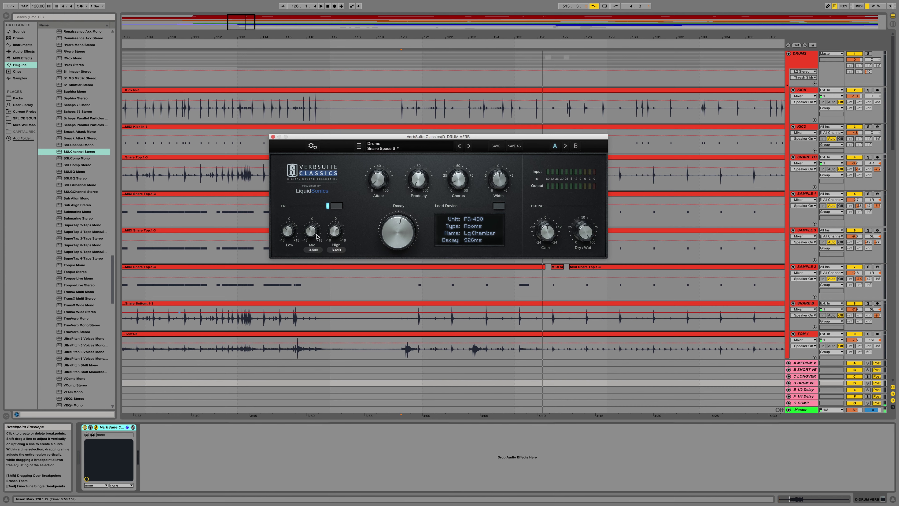
mouse_move(282, 235)
mouse_move(339, 230)
mouse_move(455, 198)
click(273, 137)
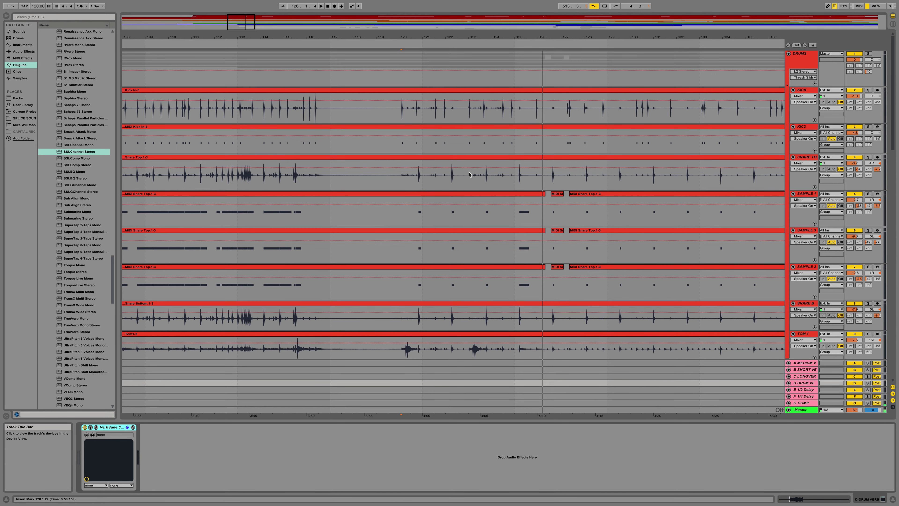
Play the full drum kit from around bar 120 on SNARE TOP and enable that track's CLA-76 Stereo.
click(401, 181)
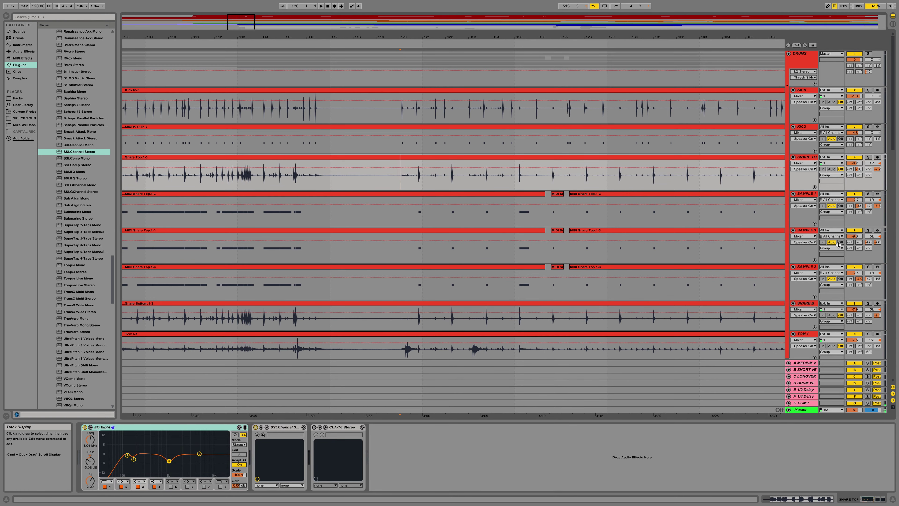
scroll(856, 256, down, 1)
scroll(856, 256, down, 10)
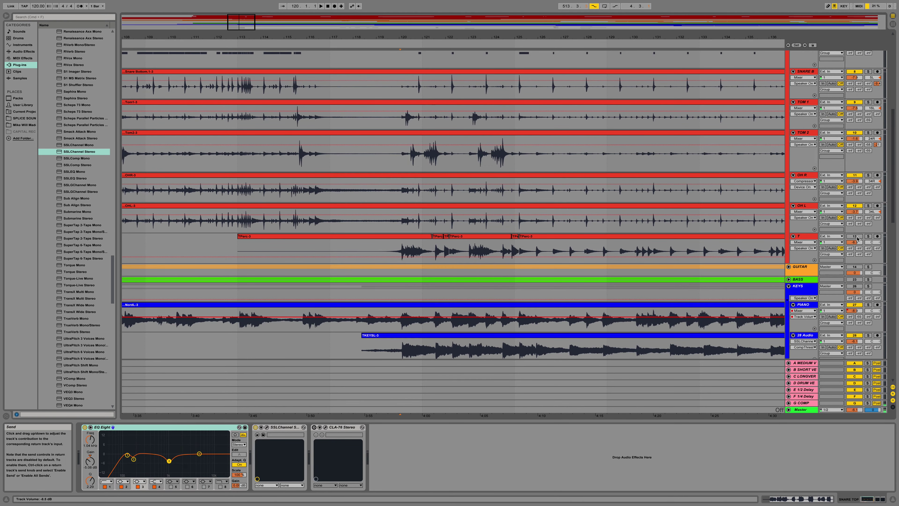
scroll(858, 239, up, 12)
key(space)
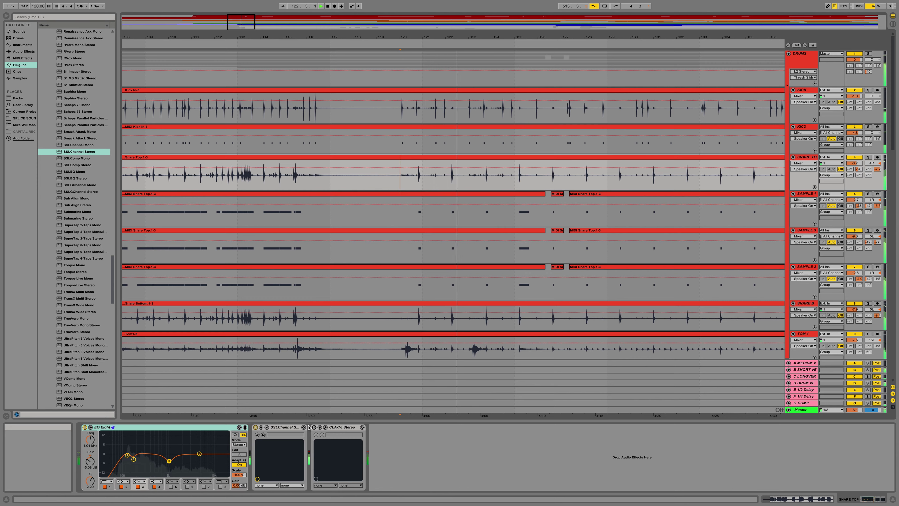
Check the device chains of SAMPLE 1, both SAMPLE 2 tracks and the snare bottom track, and stop playback.
scroll(562, 174, down, 4)
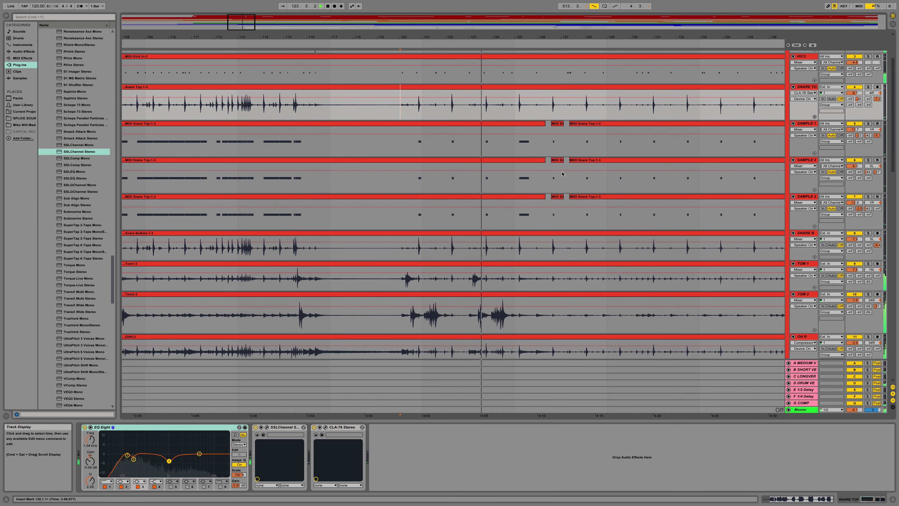
click(801, 124)
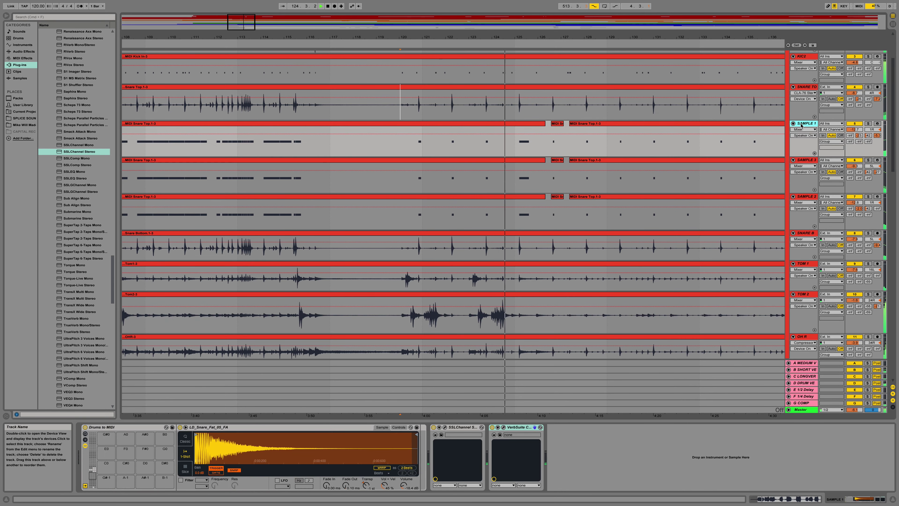
click(804, 161)
click(806, 197)
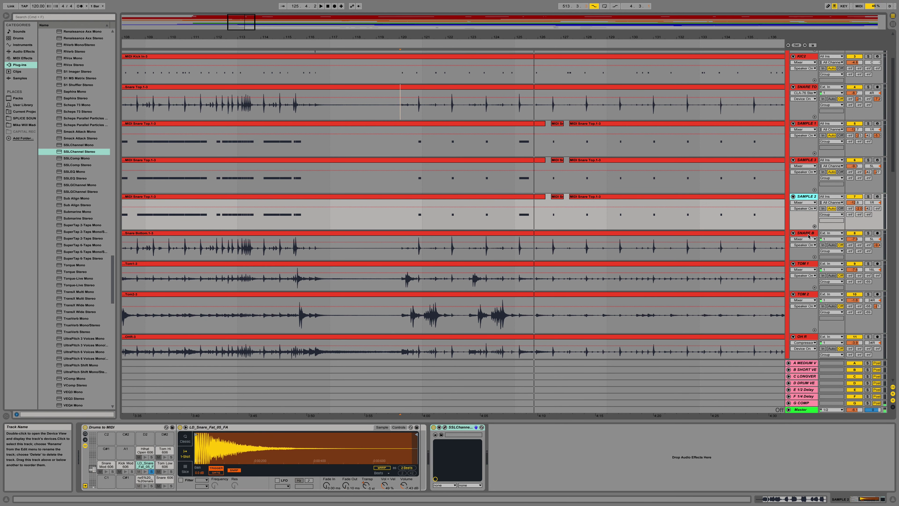
click(807, 233)
scroll(817, 215, down, 1)
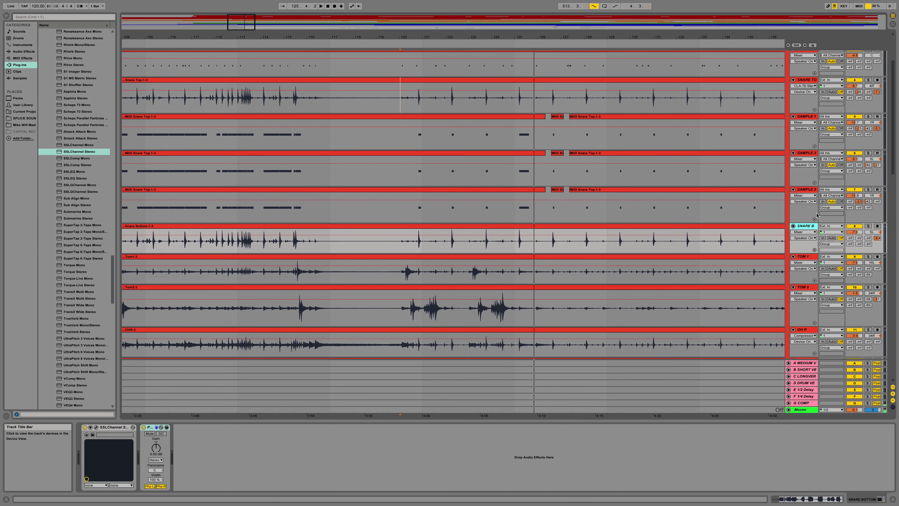
Check the device chains of TOM 1, TOM 2, OH R and OH L one after another.
scroll(817, 215, down, 3)
click(810, 247)
scroll(810, 246, down, 3)
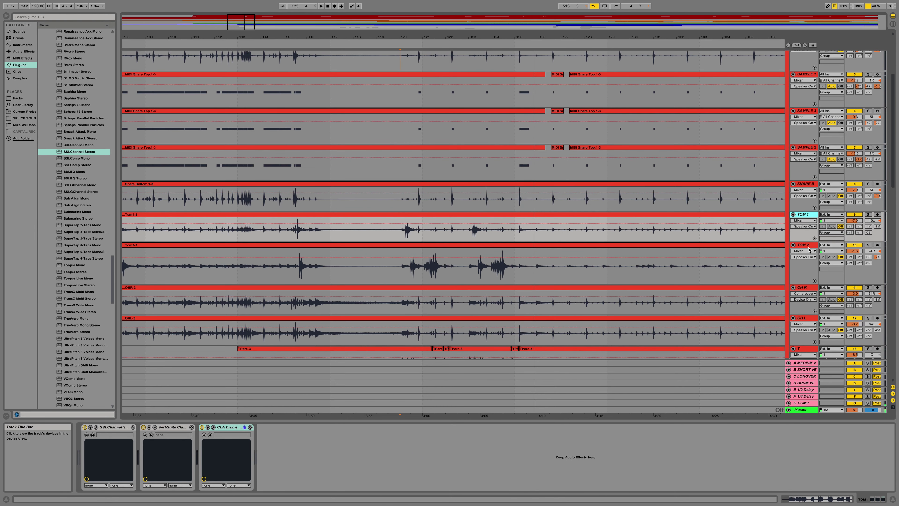
click(805, 263)
click(804, 289)
scroll(805, 289, down, 5)
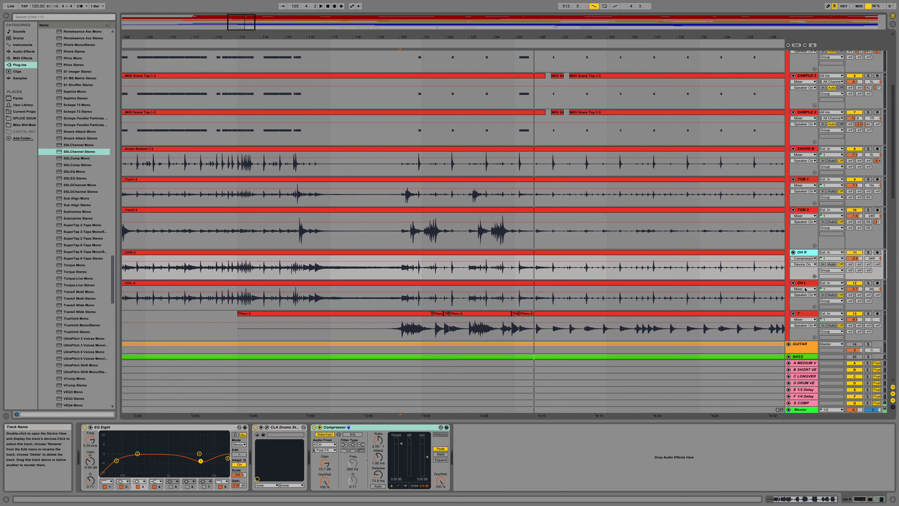
click(806, 284)
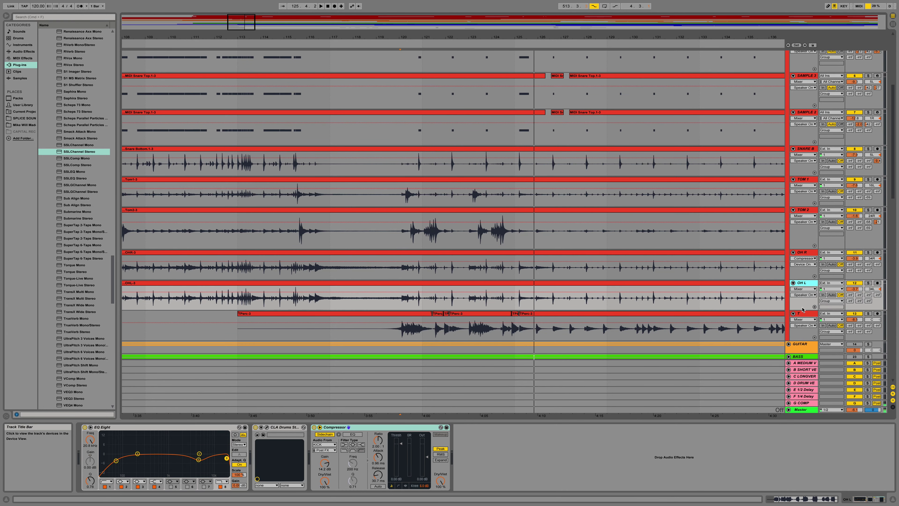
Place the insert marker on KICK just before bar 120, and select the DRUMS group to look over its tracks.
scroll(623, 190, up, 10)
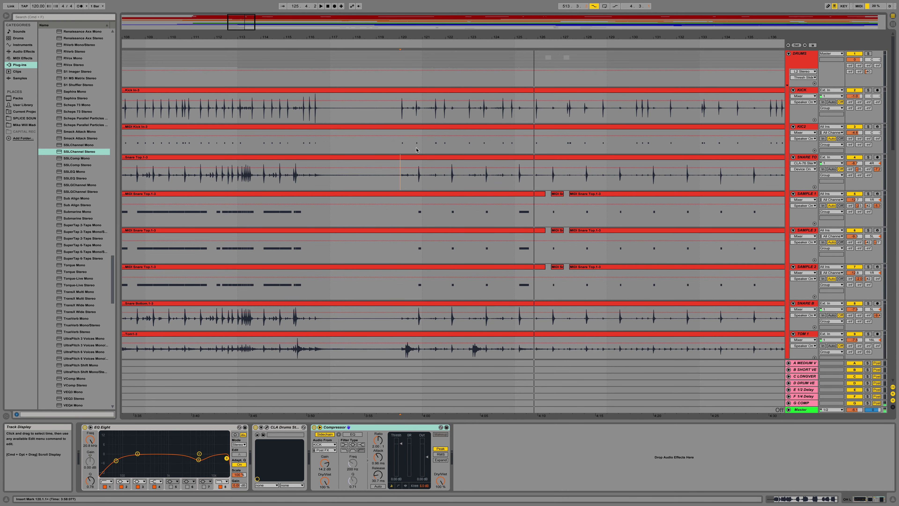
click(393, 115)
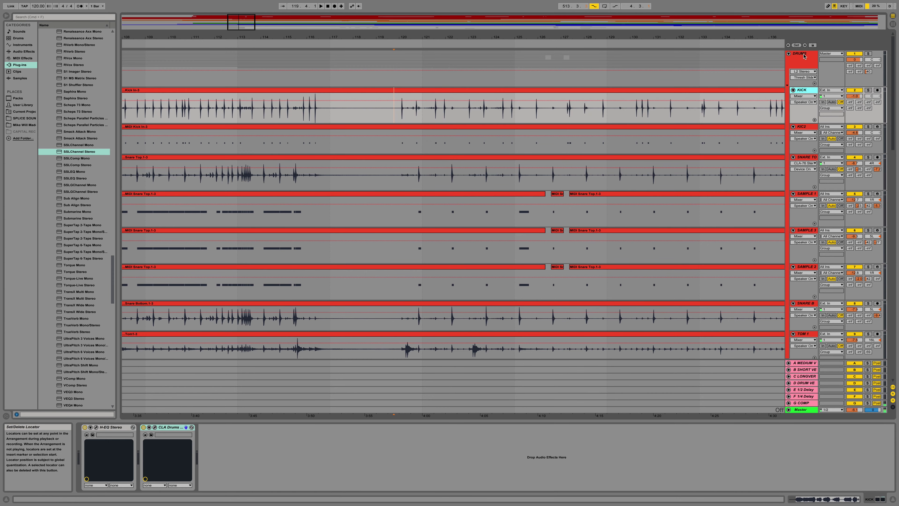
click(802, 61)
scroll(802, 61, down, 15)
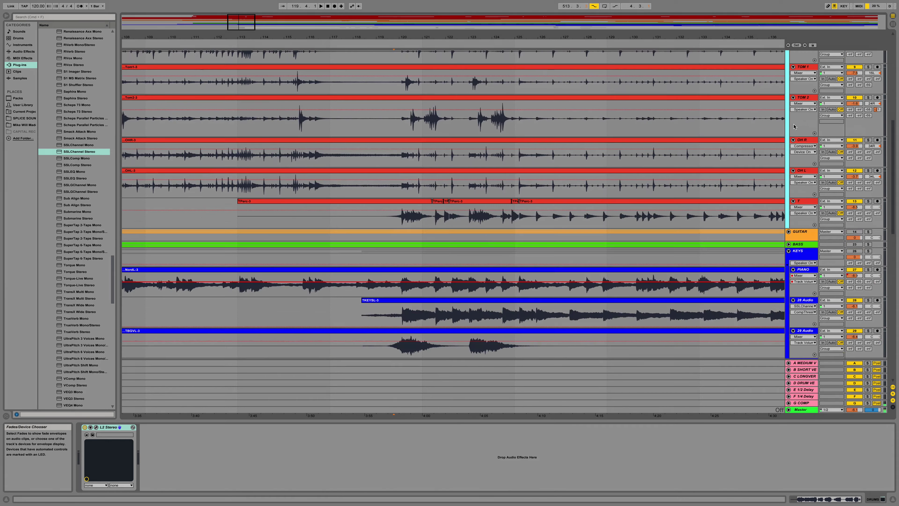
scroll(799, 129, up, 15)
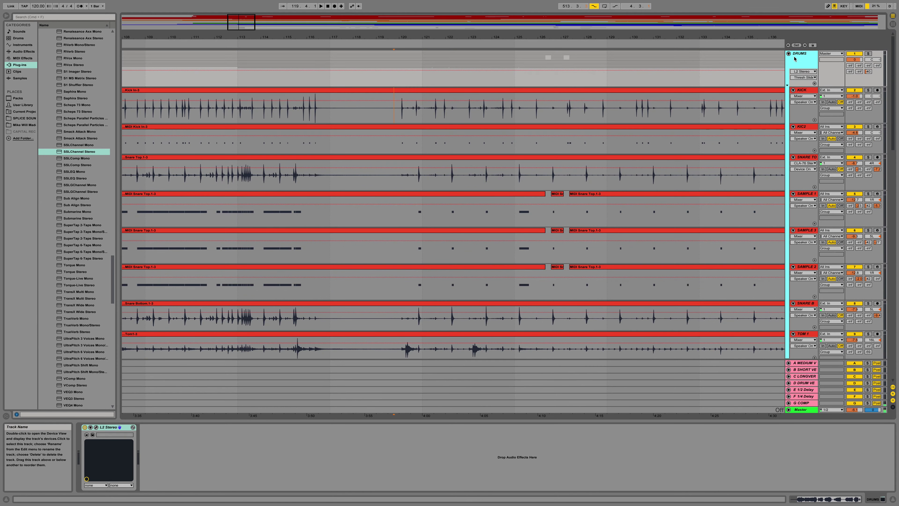
Open the L2 Ultramaximizer on the DRUMS group, examine its threshold, out ceiling and release, and close it.
click(90, 427)
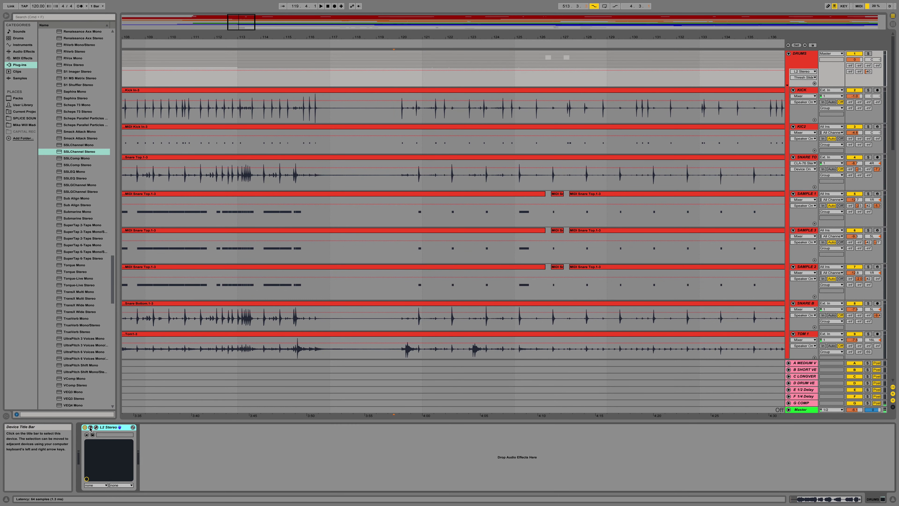
click(96, 427)
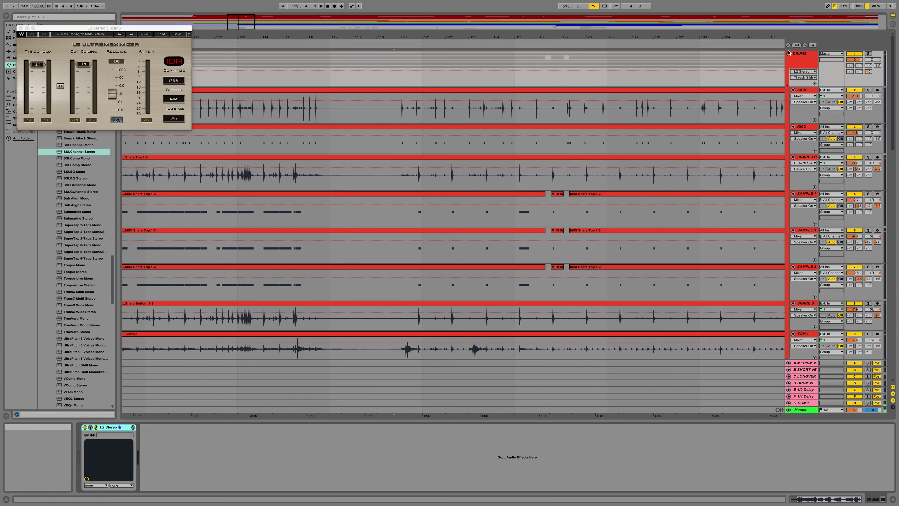
drag(125, 29, 270, 83)
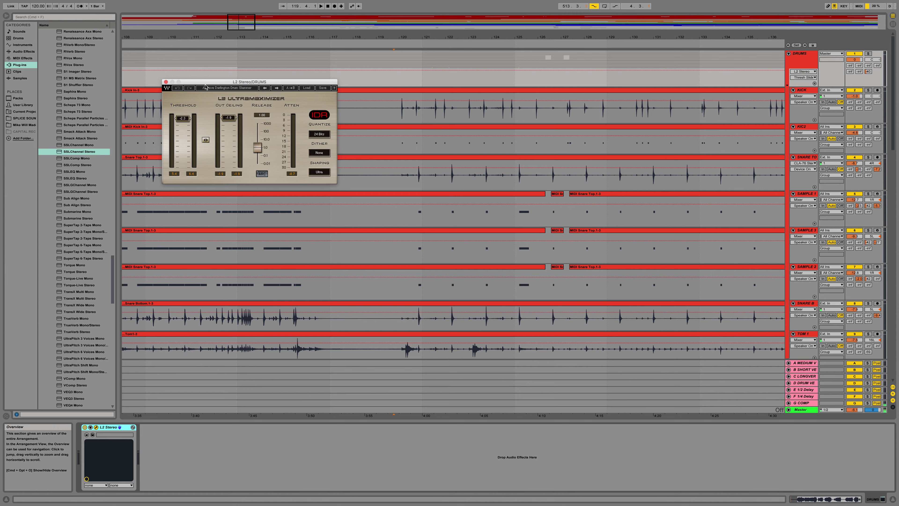
drag(206, 85, 210, 82)
click(169, 80)
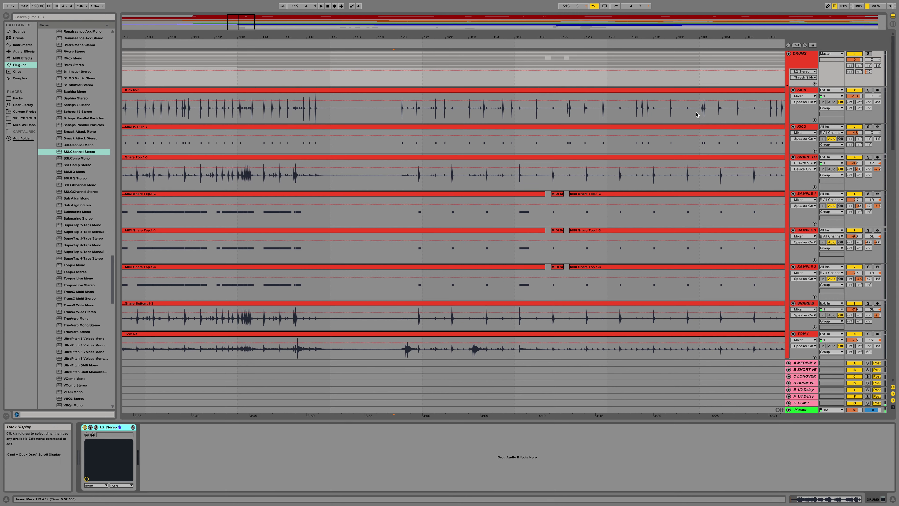
Play the complete drum mix from just before bar 120 on TOM 2, with the DRUMS group in view.
scroll(751, 115, down, 15)
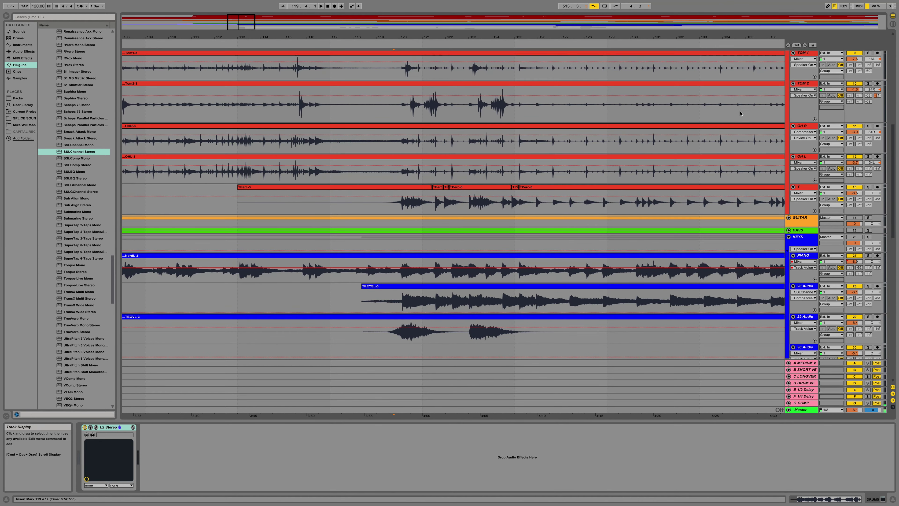
scroll(740, 114, up, 5)
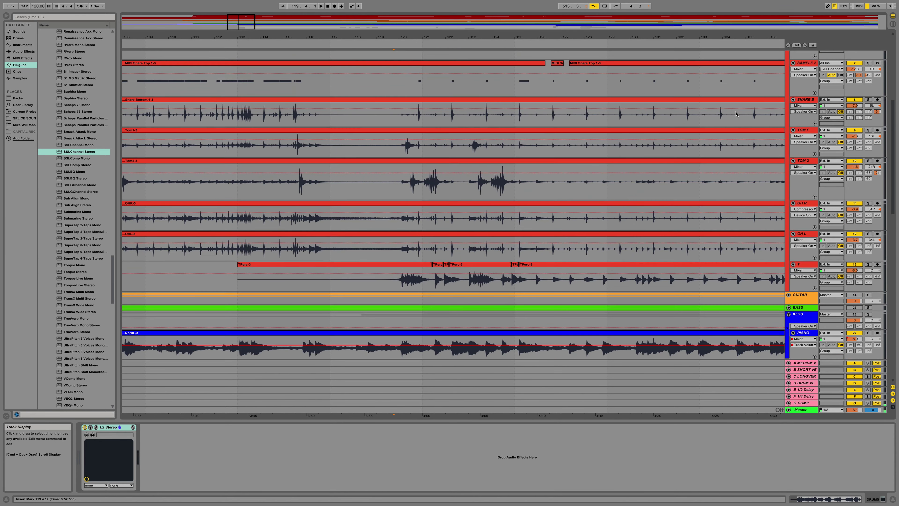
click(398, 195)
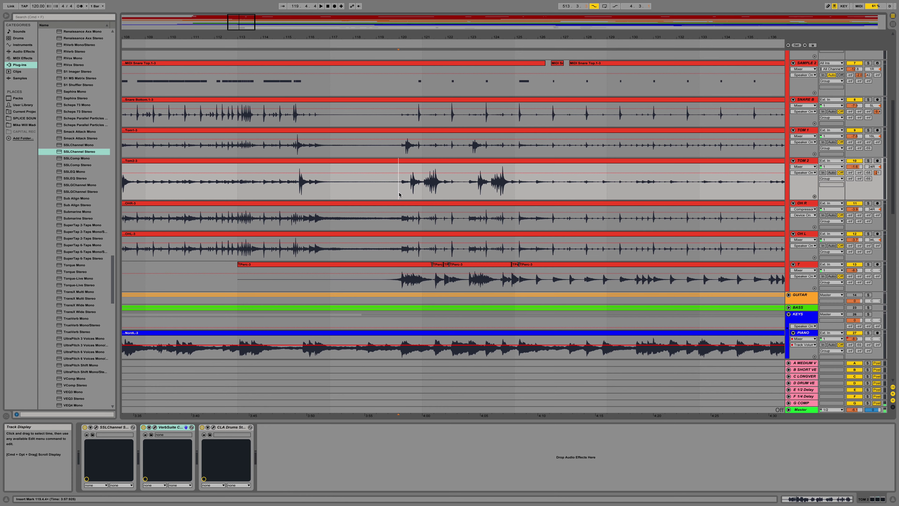
key(space)
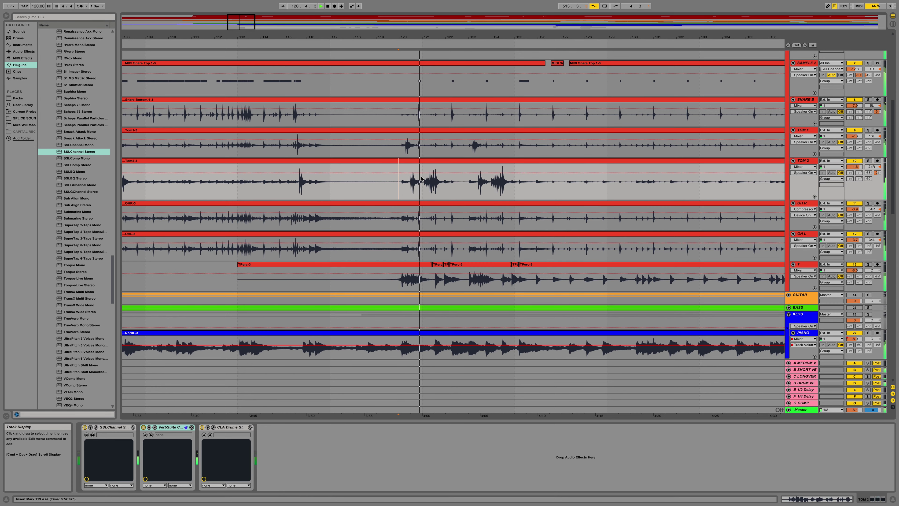
scroll(421, 179, up, 6)
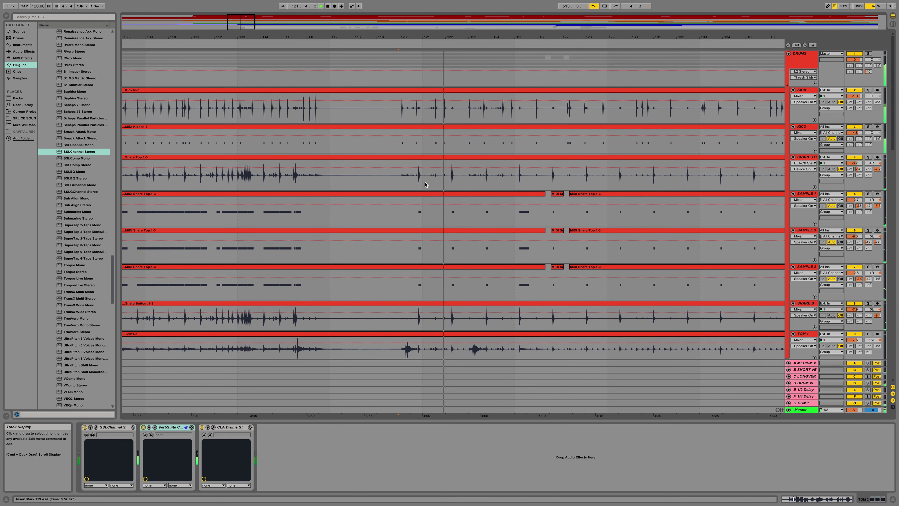